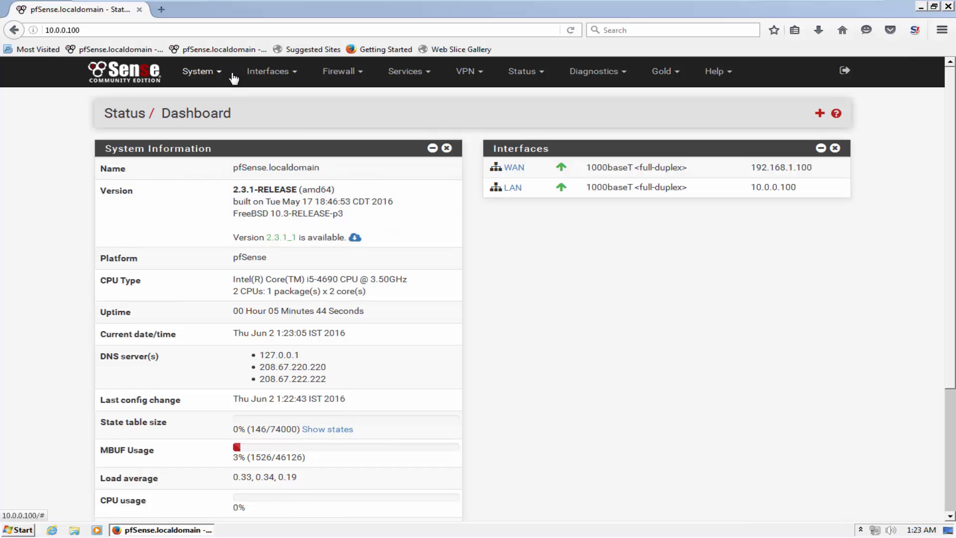
Tick Enable Secure Shell on the System > Advanced > Admin Access page
{"action": "left_click", "coordinate": [213, 76]}
{"action": "left_click", "coordinate": [214, 101]}
{"action": "scroll", "coordinate": [246, 293], "scroll_direction": "down", "scroll_amount": 10}
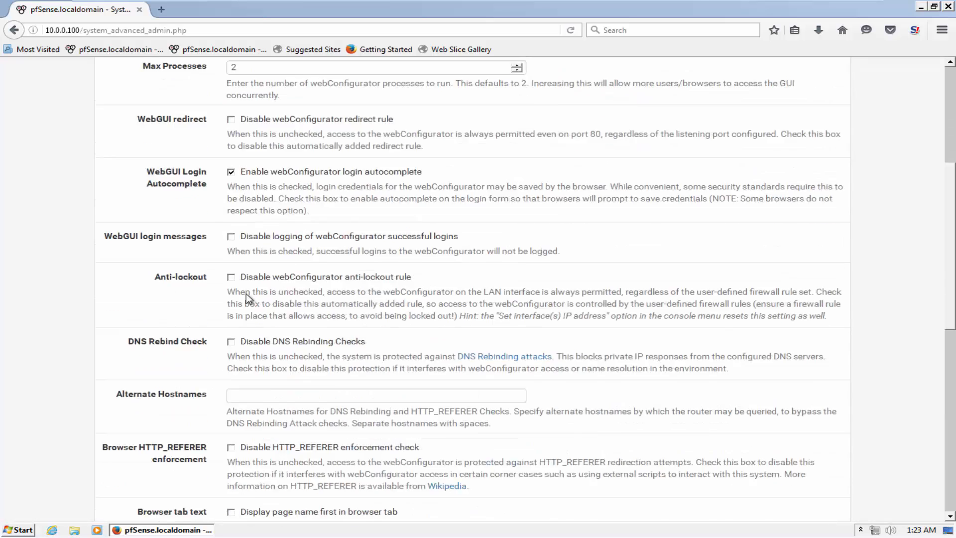
{"action": "left_click", "coordinate": [258, 290]}
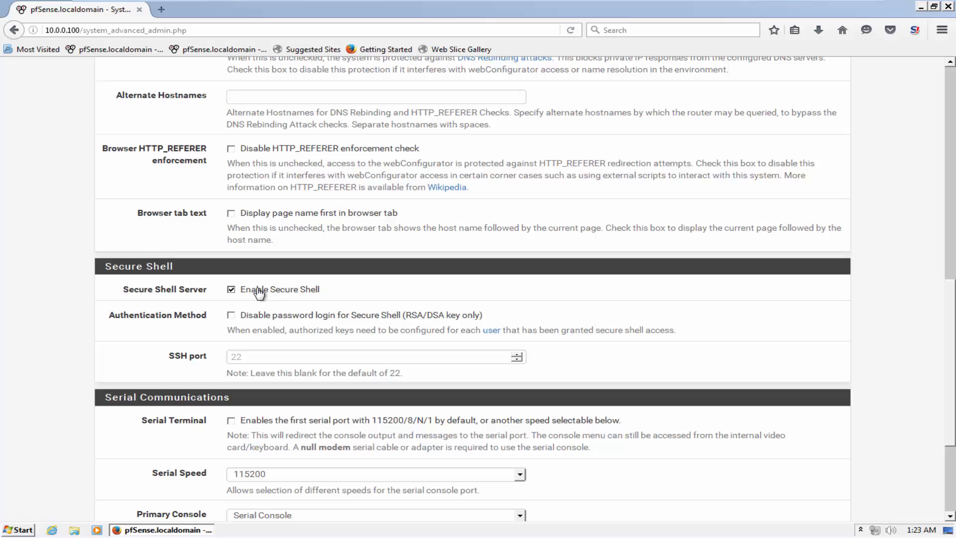
Save the Admin Access settings and close the OkayFreedom window
{"action": "scroll", "coordinate": [259, 309], "scroll_direction": "down", "scroll_amount": 5}
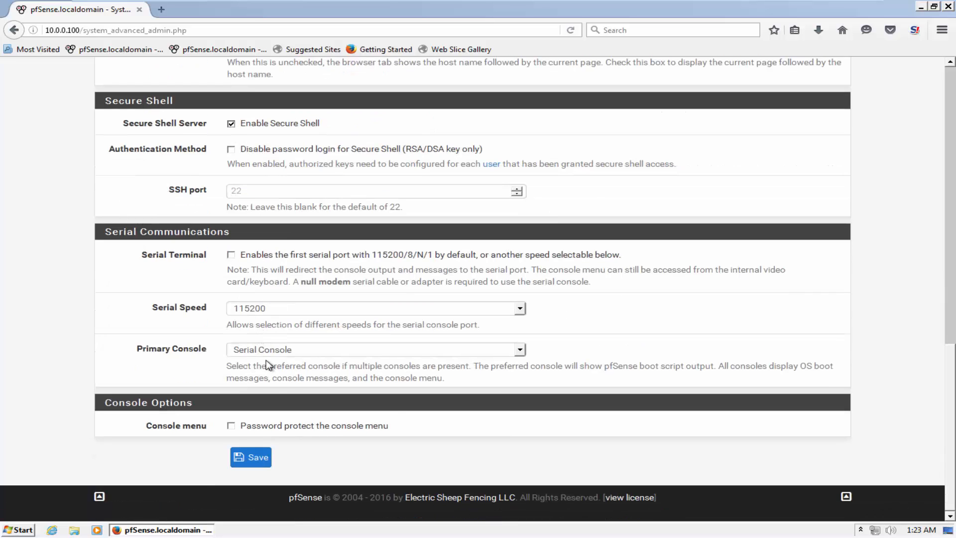
{"action": "left_click", "coordinate": [258, 456]}
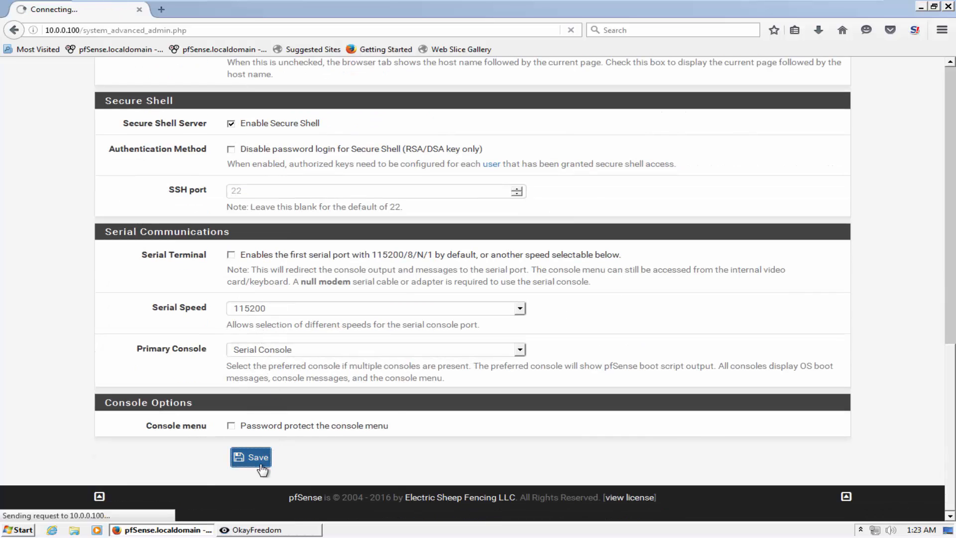
{"action": "right_click", "coordinate": [276, 530]}
{"action": "left_click", "coordinate": [275, 513]}
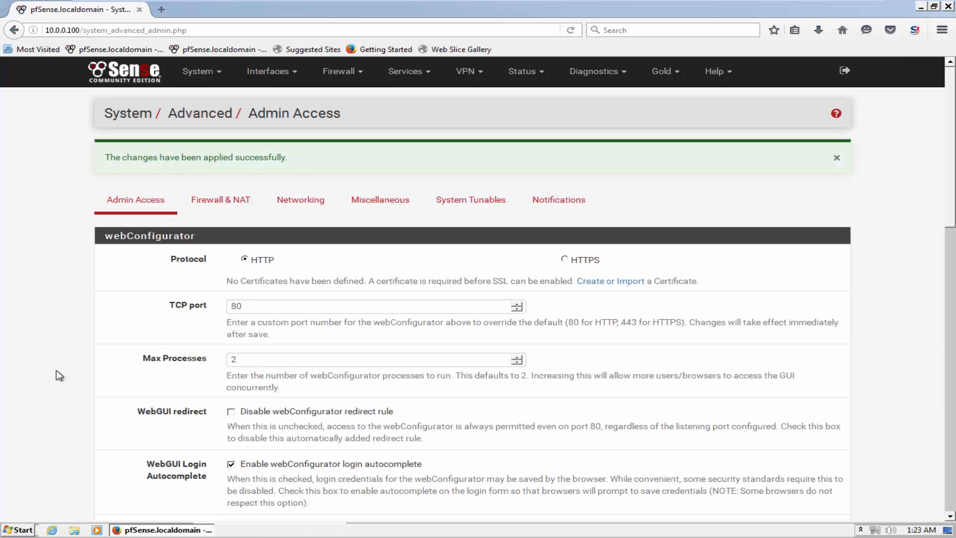
Check the LAN firewall rules, confirming the Anti-Lockout rule allows ports 80 and 22
{"action": "left_click", "coordinate": [342, 72]}
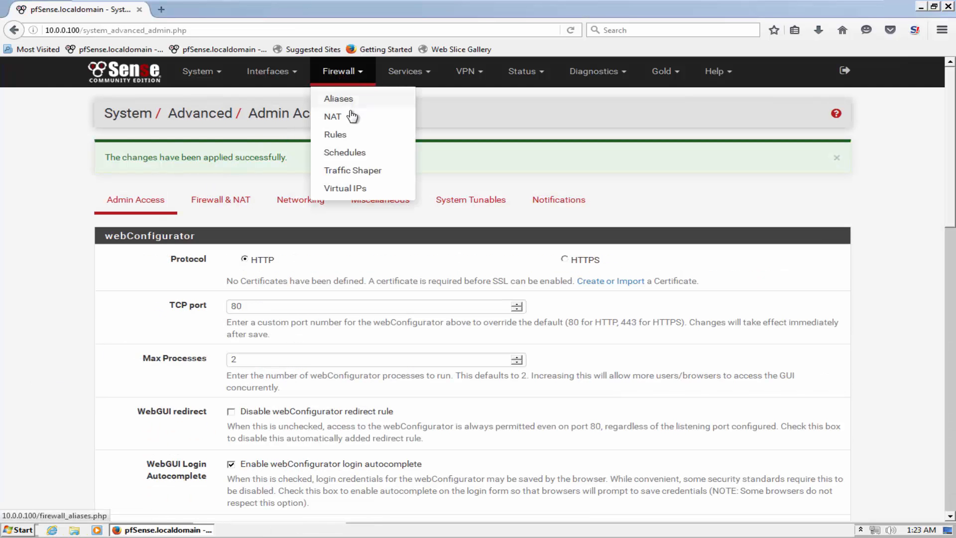
{"action": "left_click", "coordinate": [342, 137]}
{"action": "left_click", "coordinate": [229, 154]}
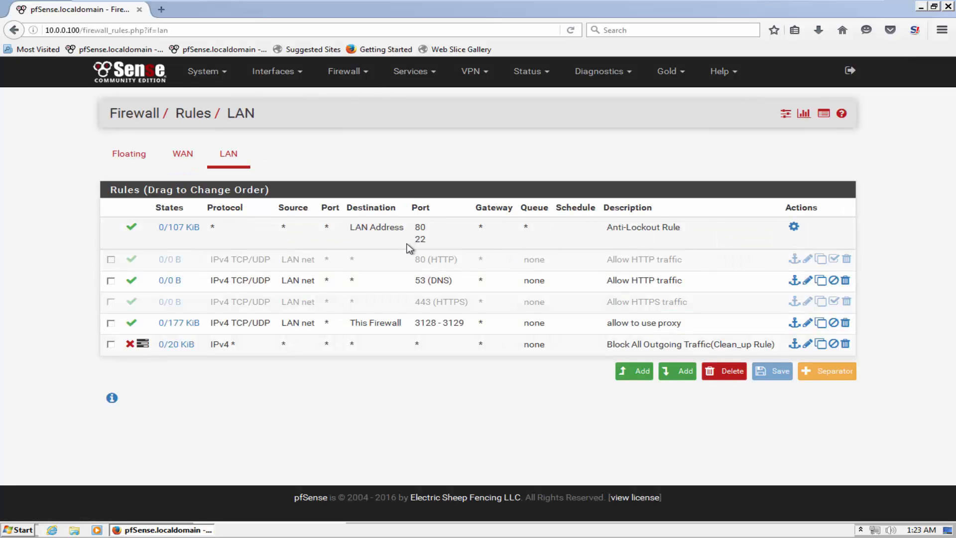
{"action": "left_click_drag", "start_coordinate": [417, 241], "coordinate": [427, 244]}
Launch PuTTY from the desktop and open an SSH connection to 10.0.0.100
{"action": "left_click", "coordinate": [948, 531]}
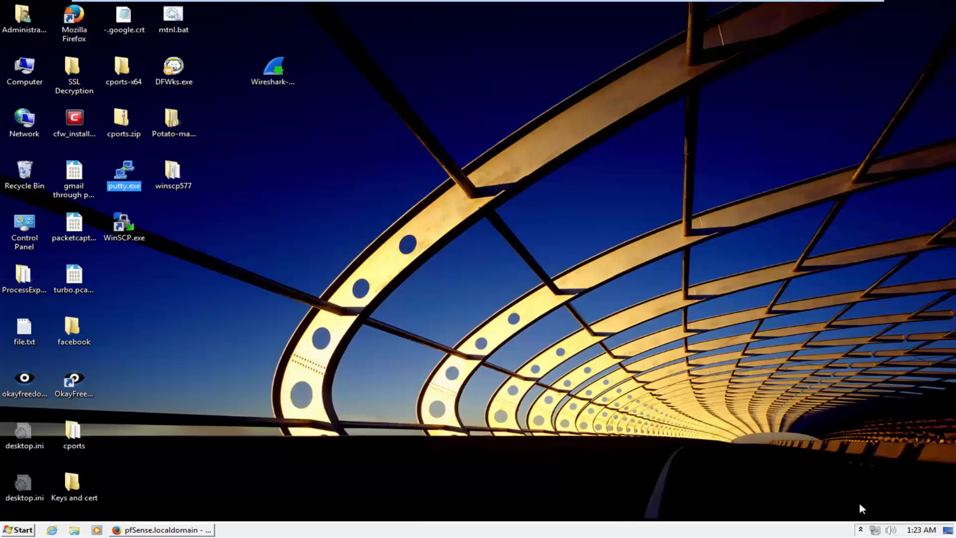
{"action": "double_click", "coordinate": [124, 172]}
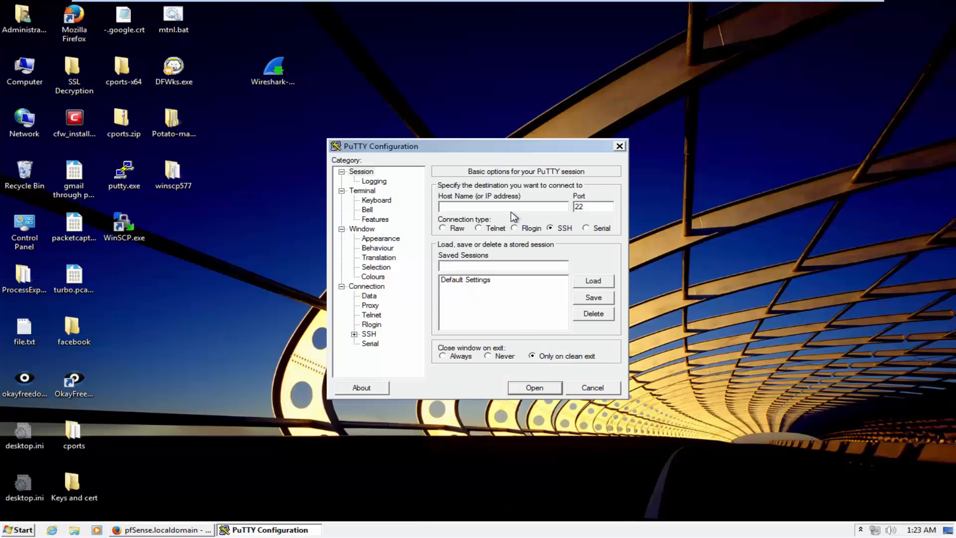
{"action": "left_click", "coordinate": [511, 208]}
{"action": "type", "text": "10.0.0.100"}
{"action": "key", "text": "Return"}
Log in as admin, maximise the terminal, and choose option 8 for the Shell
{"action": "type", "text": "admin"}
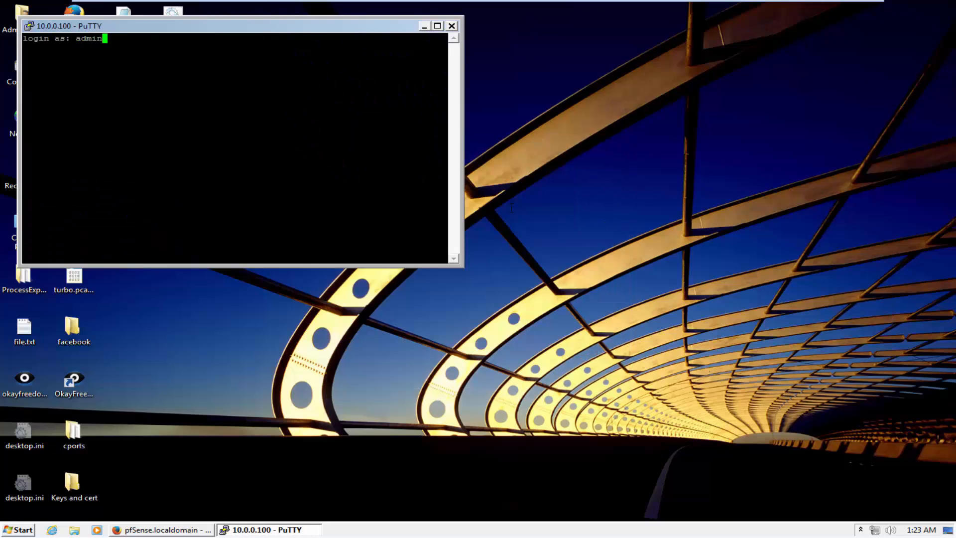
{"action": "key", "text": "Return"}
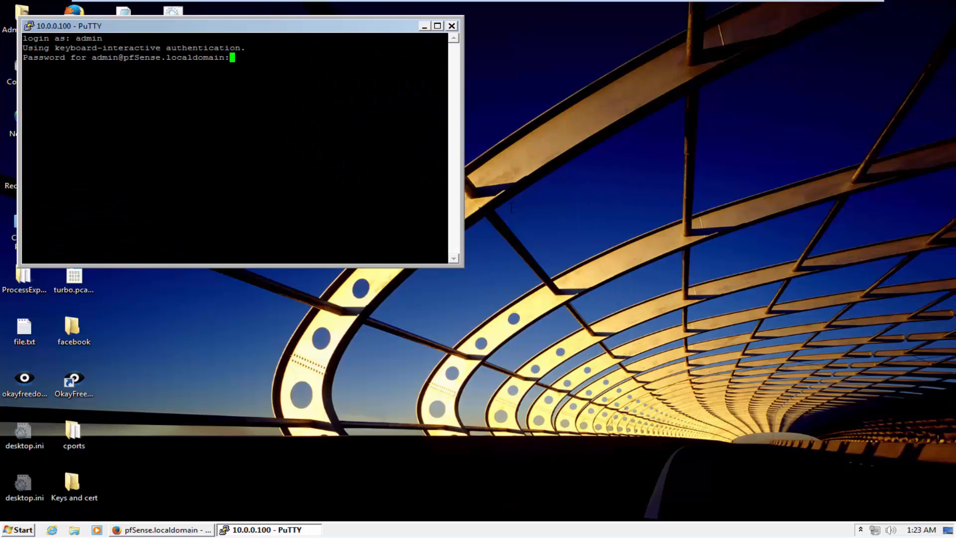
{"action": "key", "text": "Return"}
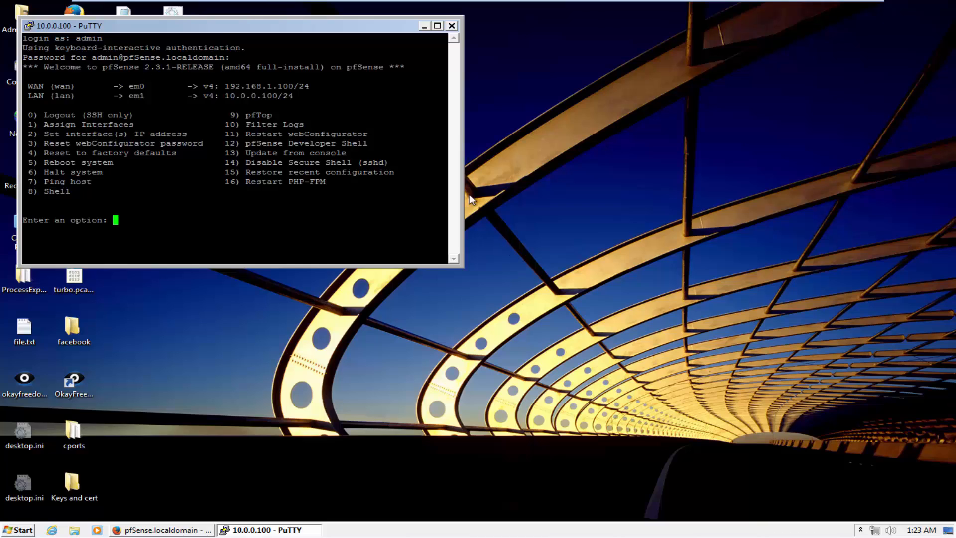
{"action": "left_click", "coordinate": [437, 26]}
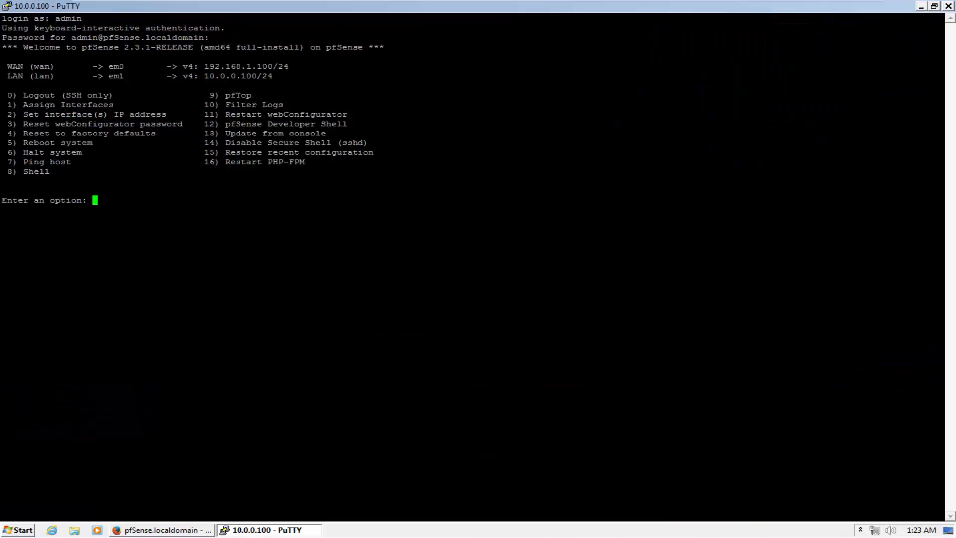
{"action": "type", "text": "8"}
{"action": "key", "text": "Return"}
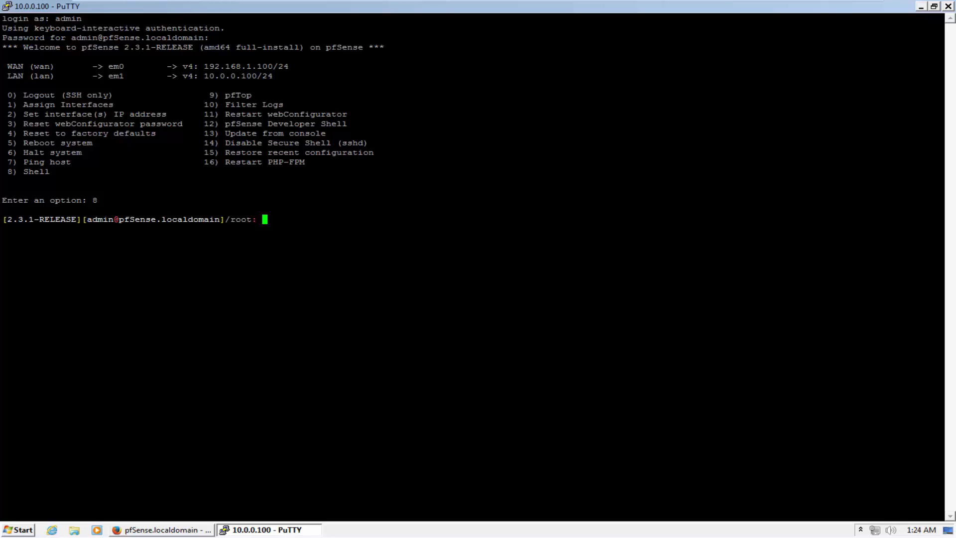
Start the interactive openssl prompt, then exit back to the shell
{"action": "type", "text": "openssl"}
{"action": "key", "text": "Return"}
{"action": "type", "text": "exit'"}
{"action": "key", "text": "Return"}
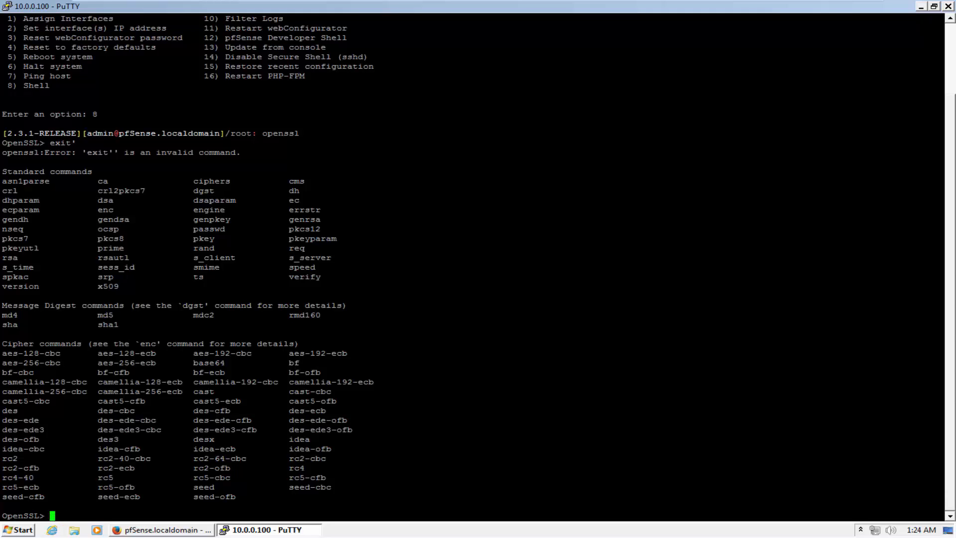
{"action": "type", "text": "exit"}
{"action": "key", "text": "Return"}
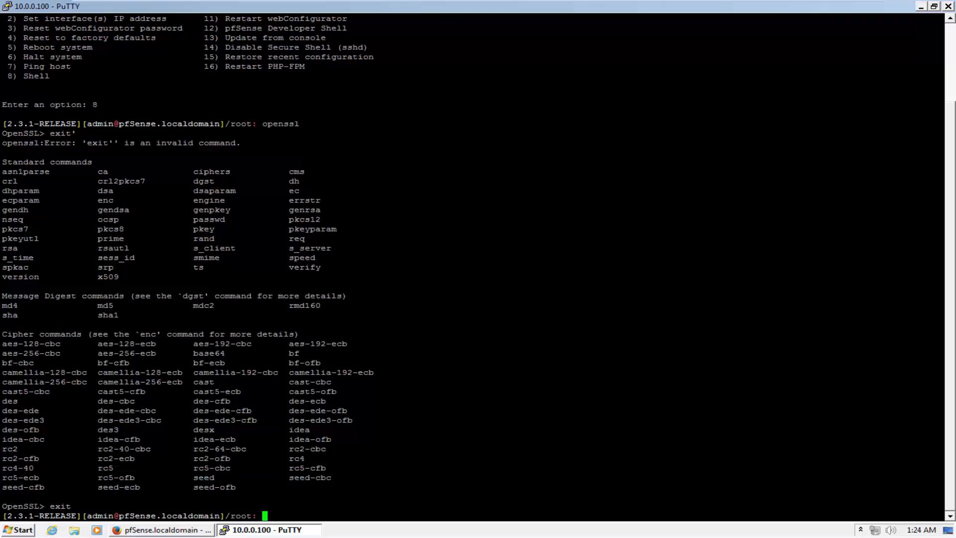
Change into /etc/ssl, list cert.pem and openssl.cnf, and begin an ee openssl.cnf command
{"action": "type", "text": "cd etc"}
{"action": "key", "text": "Return"}
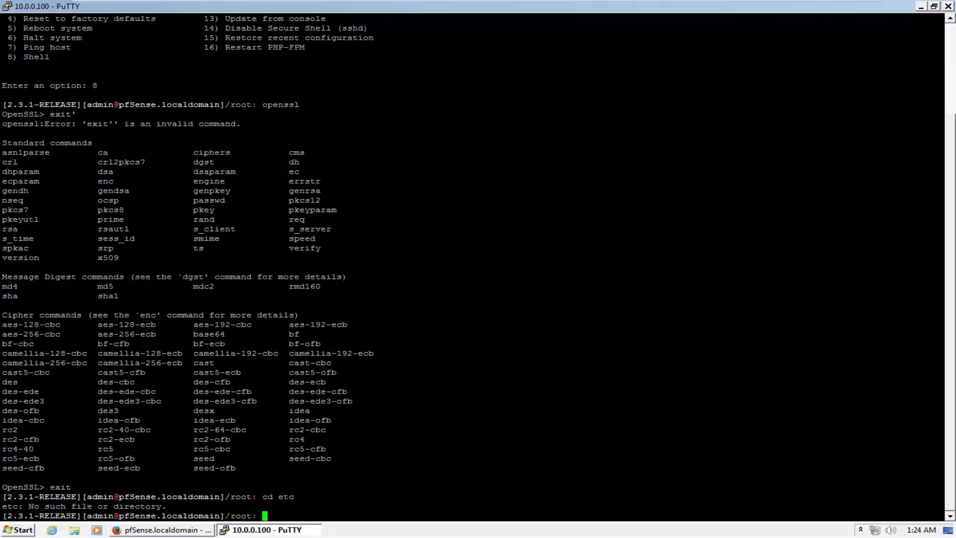
{"action": "type", "text": "cd /etc/"}
{"action": "key", "text": "Return"}
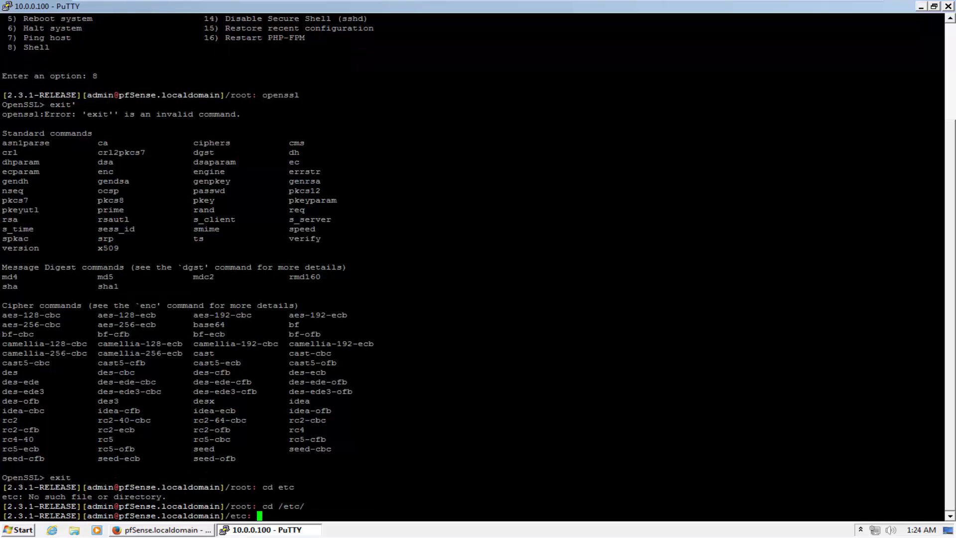
{"action": "type", "text": "cd op"}
{"action": "key", "text": "BackSpace"}
{"action": "key", "text": "BackSpace"}
{"action": "type", "text": "ssl"}
{"action": "key", "text": "Return"}
{"action": "type", "text": "ls"}
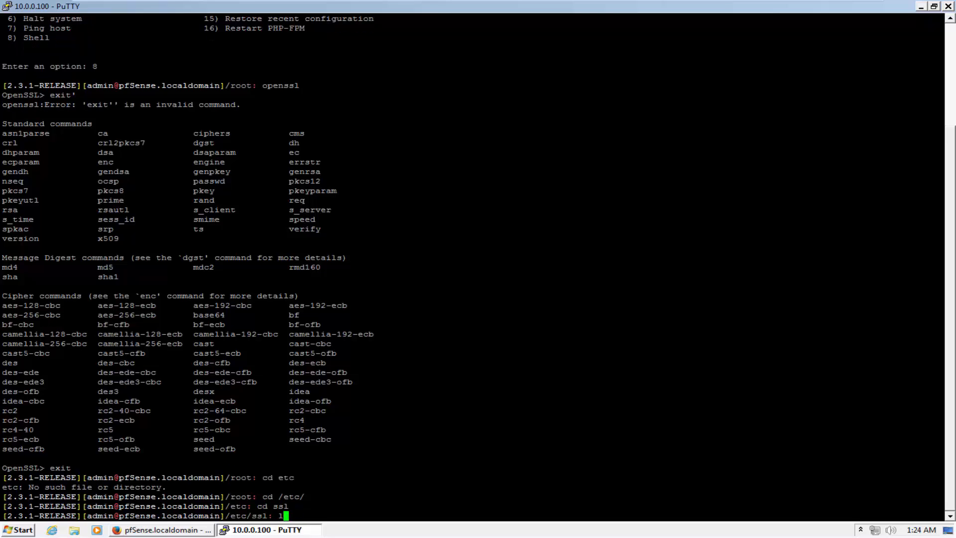
{"action": "key", "text": "Return"}
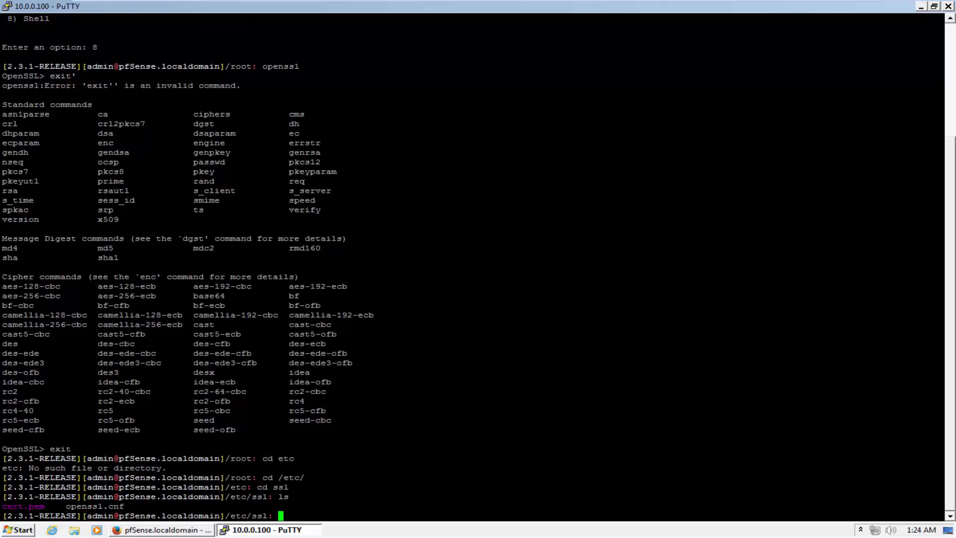
{"action": "type", "text": "ee op"}
{"action": "key", "text": "Tab"}
Open openssl.cnf in the ee editor, then leave without changes
{"action": "key", "text": "Return"}
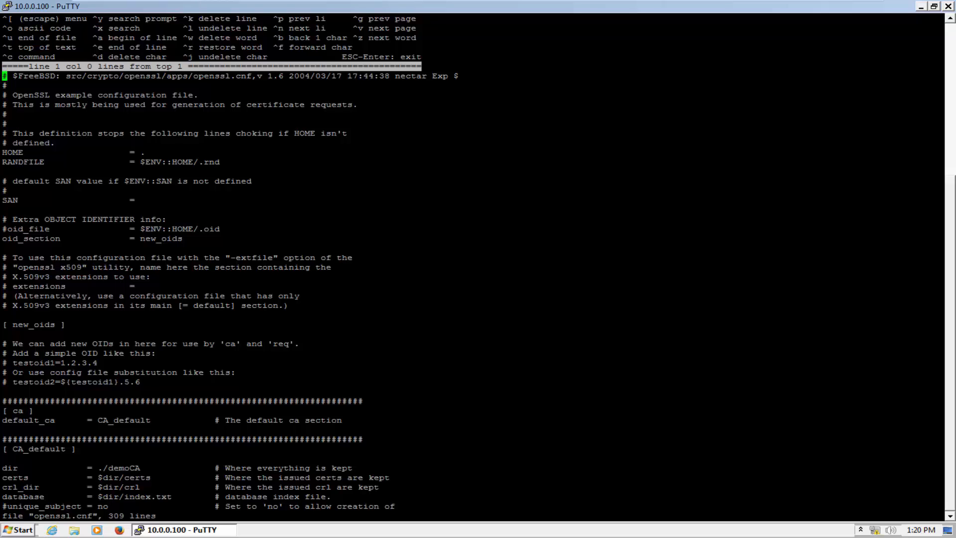
{"action": "key", "text": "Escape"}
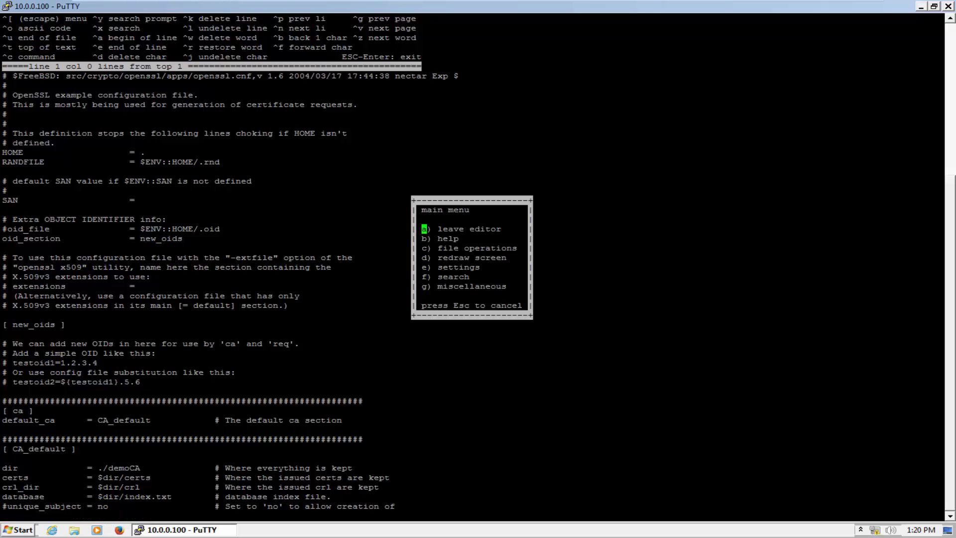
{"action": "key", "text": "Return"}
Print openssl.cnf with cat and scroll back up through its contents
{"action": "key", "text": "Up"}
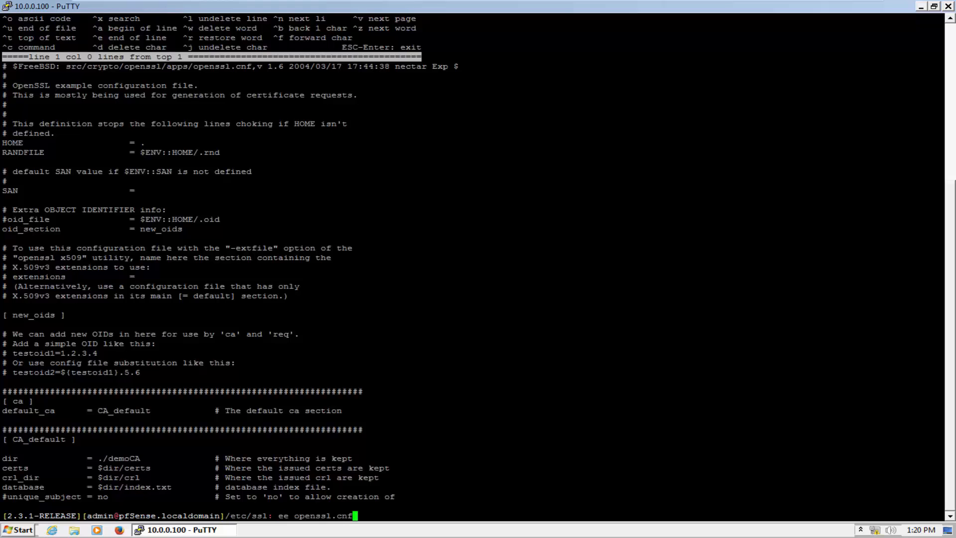
{"action": "key", "text": "Home"}
{"action": "key", "text": "Delete"}
{"action": "key", "text": "Delete"}
{"action": "key", "text": "Delete"}
{"action": "type", "text": "cat"}
{"action": "key", "text": "Return"}
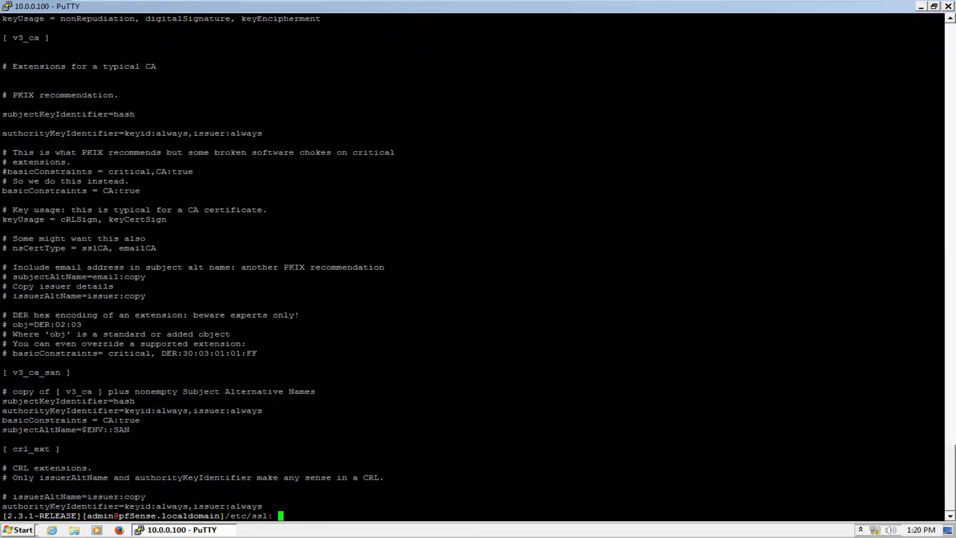
{"action": "scroll", "coordinate": [478, 269], "scroll_direction": "up", "scroll_amount": 17}
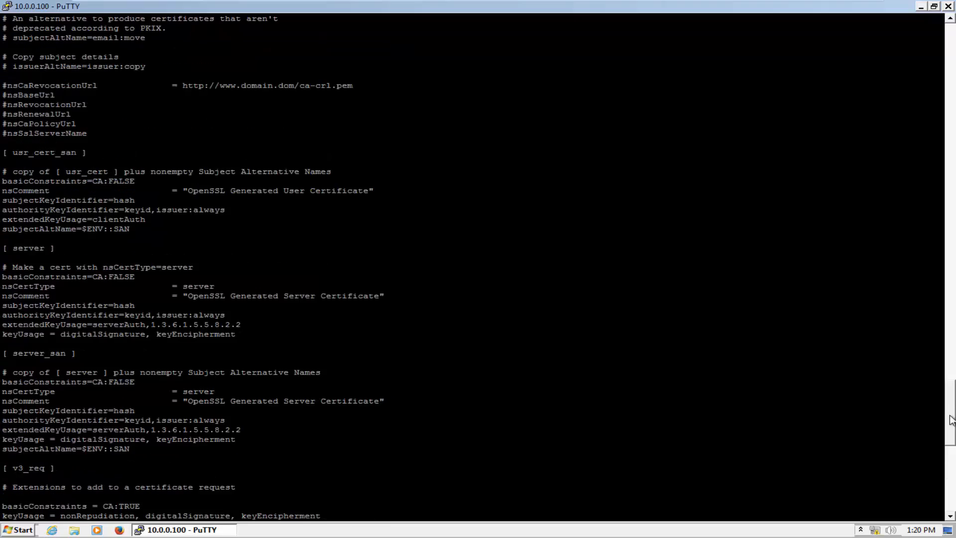
{"action": "left_click_drag", "start_coordinate": [950, 417], "coordinate": [952, 148]}
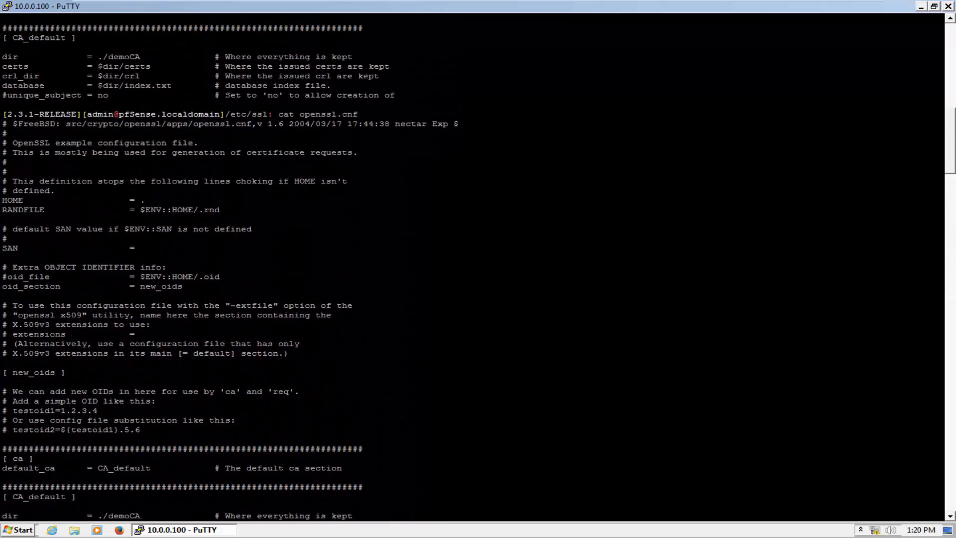
{"action": "left_click_drag", "start_coordinate": [273, 114], "coordinate": [357, 114]}
{"action": "left_click", "coordinate": [357, 114]}
{"action": "left_click_drag", "start_coordinate": [951, 165], "coordinate": [952, 265]}
{"action": "mouse_move", "coordinate": [55, 382]}
{"action": "left_mouse_down"}
{"action": "mouse_move", "coordinate": [2, 382]}
{"action": "mouse_move", "coordinate": [55, 382]}
{"action": "left_mouse_up"}
{"action": "left_click", "coordinate": [31, 382]}
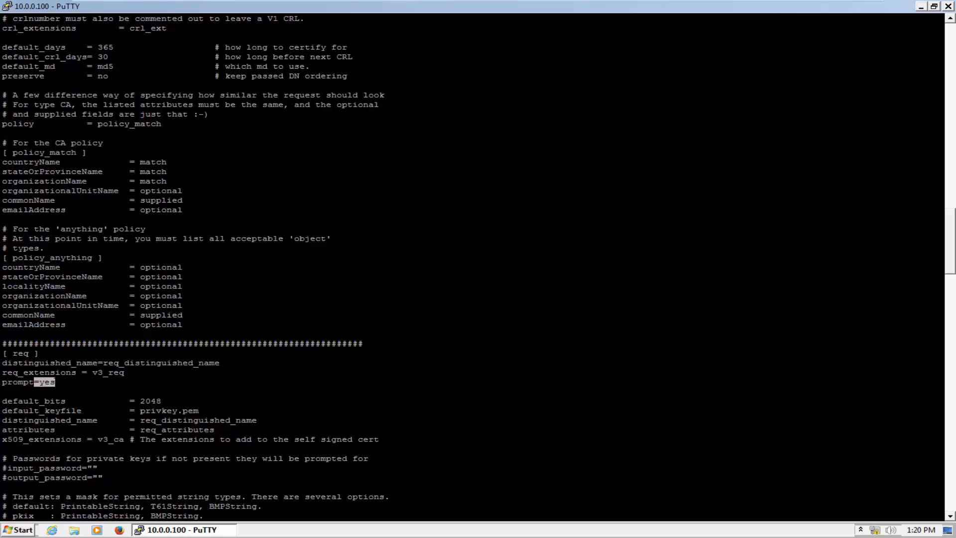
{"action": "left_click_drag", "start_coordinate": [2, 382], "coordinate": [26, 382]}
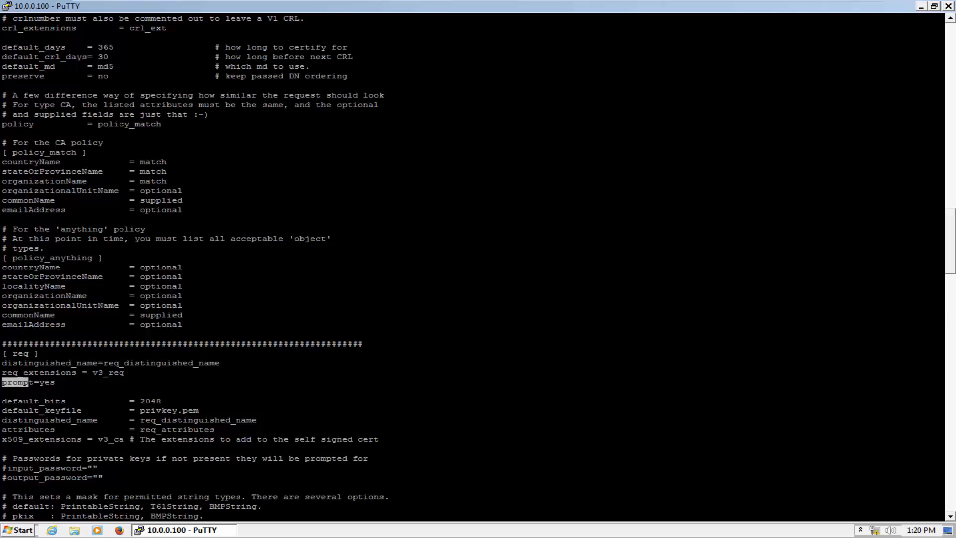
{"action": "scroll", "coordinate": [478, 267], "scroll_direction": "down", "scroll_amount": 4}
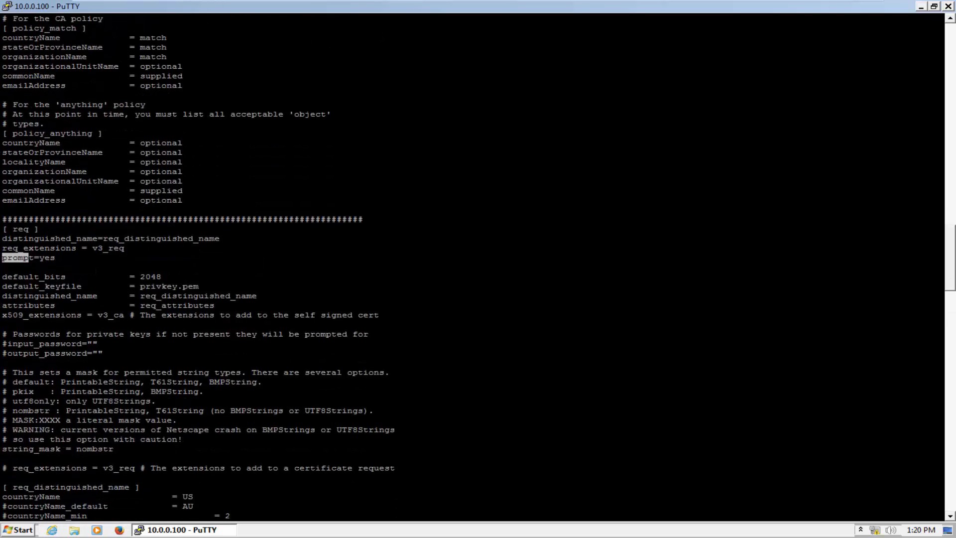
{"action": "left_click_drag", "start_coordinate": [34, 258], "coordinate": [56, 259]}
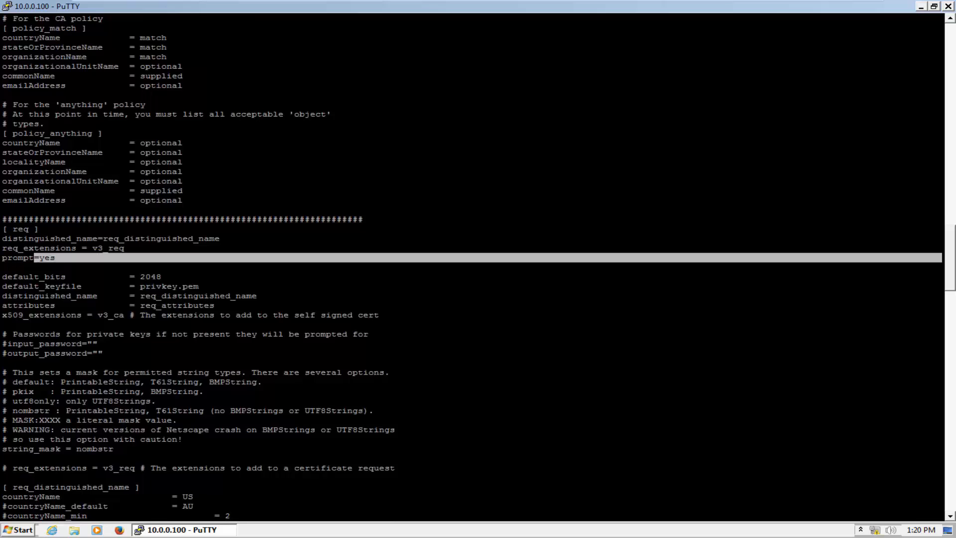
{"action": "scroll", "coordinate": [479, 267], "scroll_direction": "down", "scroll_amount": 6}
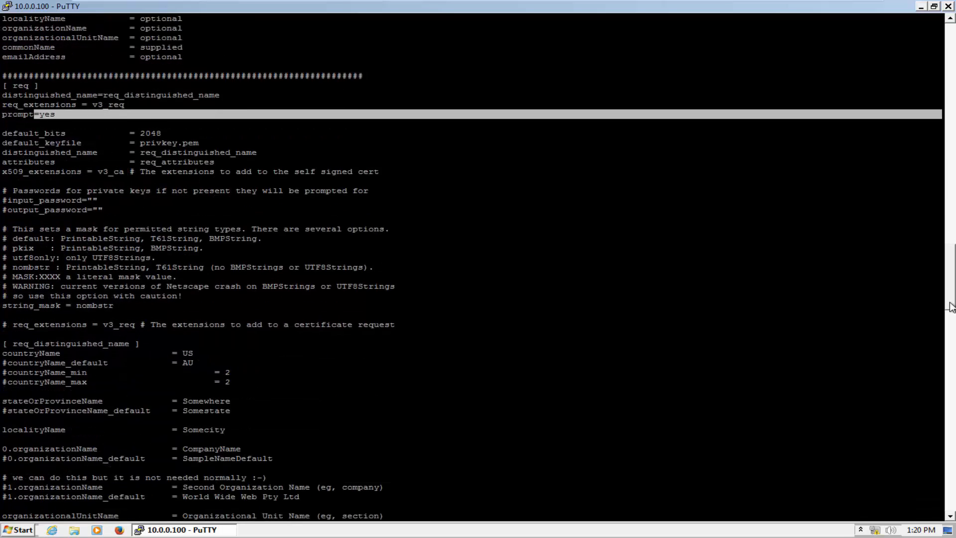
{"action": "left_click_drag", "start_coordinate": [83, 305], "coordinate": [170, 305]}
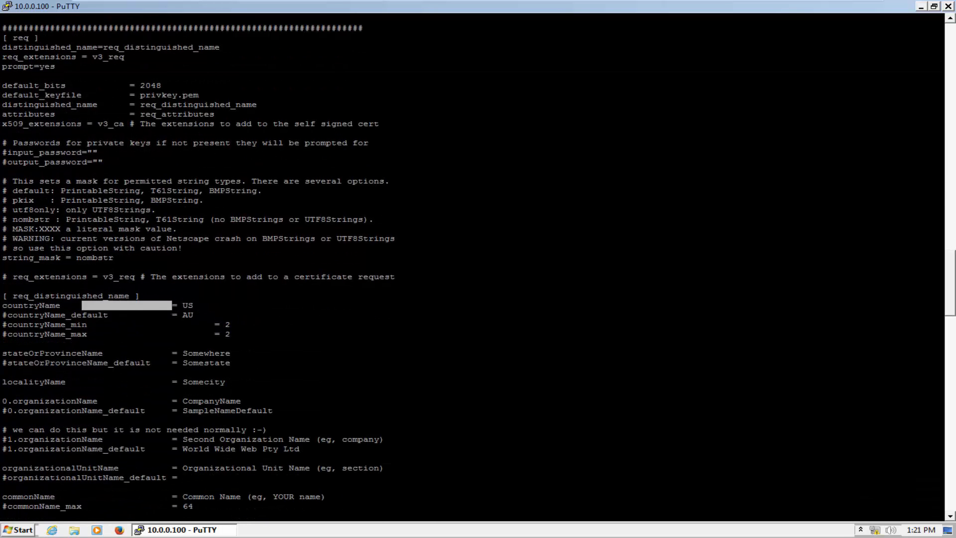
{"action": "left_click_drag", "start_coordinate": [136, 353], "coordinate": [202, 354]}
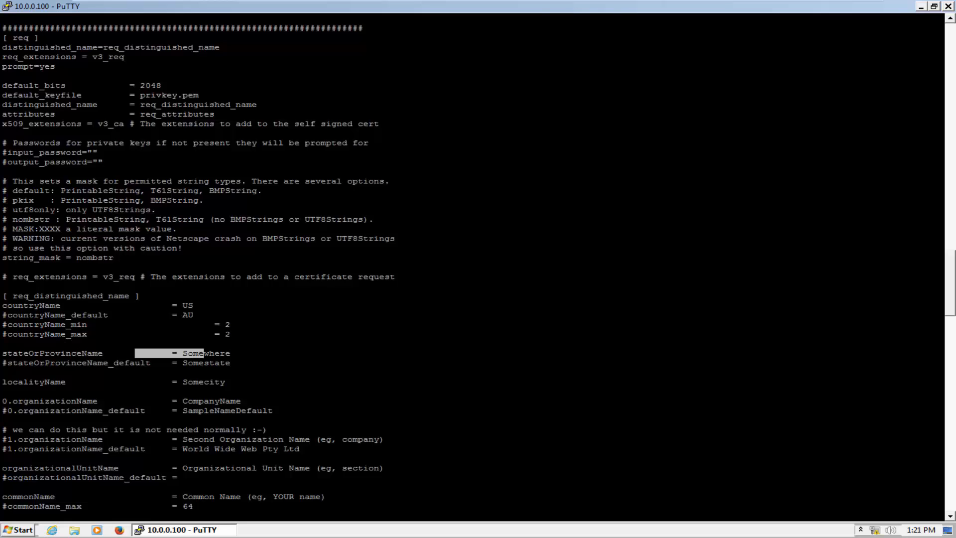
{"action": "left_click_drag", "start_coordinate": [168, 400], "coordinate": [220, 401]}
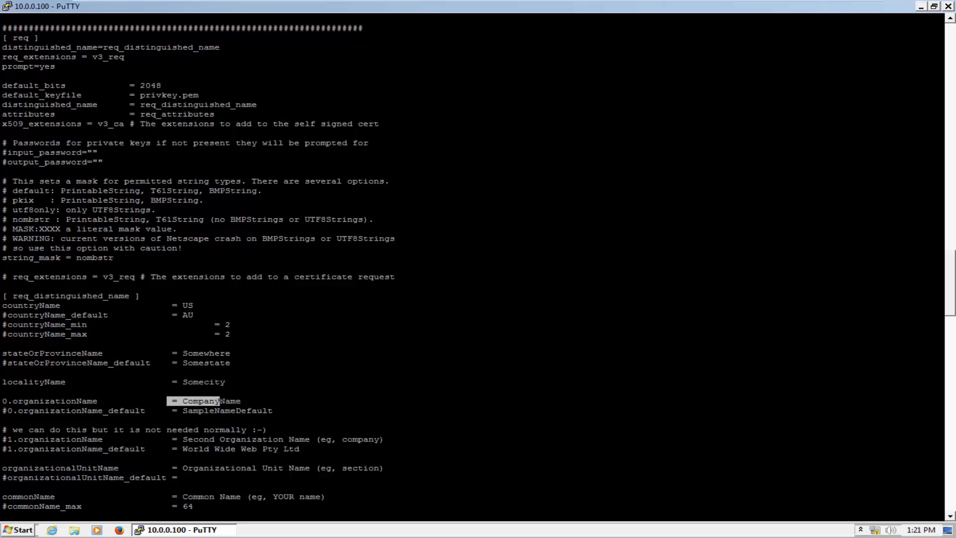
{"action": "mouse_move", "coordinate": [166, 306]}
{"action": "left_mouse_down"}
{"action": "mouse_move", "coordinate": [194, 306]}
{"action": "mouse_move", "coordinate": [172, 315]}
{"action": "left_mouse_up"}
{"action": "left_click_drag", "start_coordinate": [225, 411], "coordinate": [153, 325]}
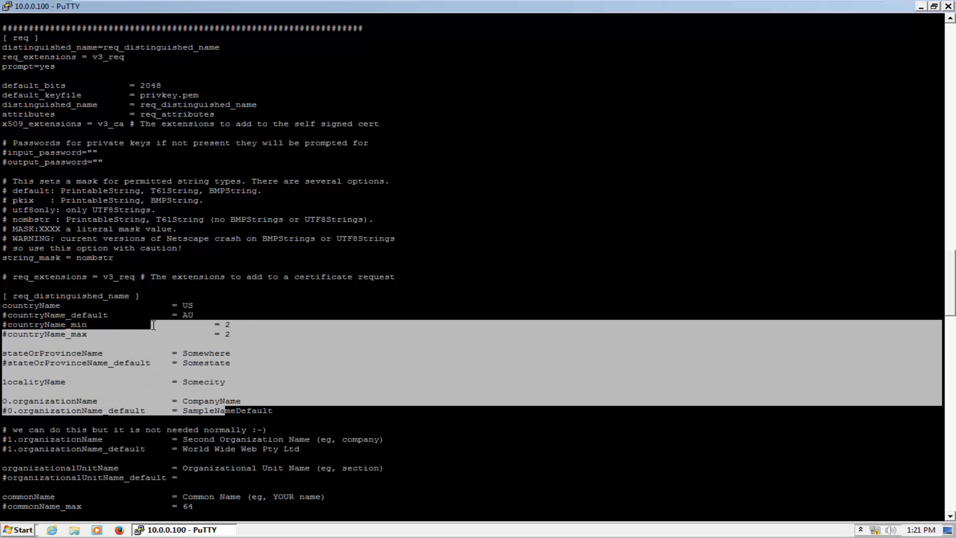
{"action": "left_click", "coordinate": [153, 325]}
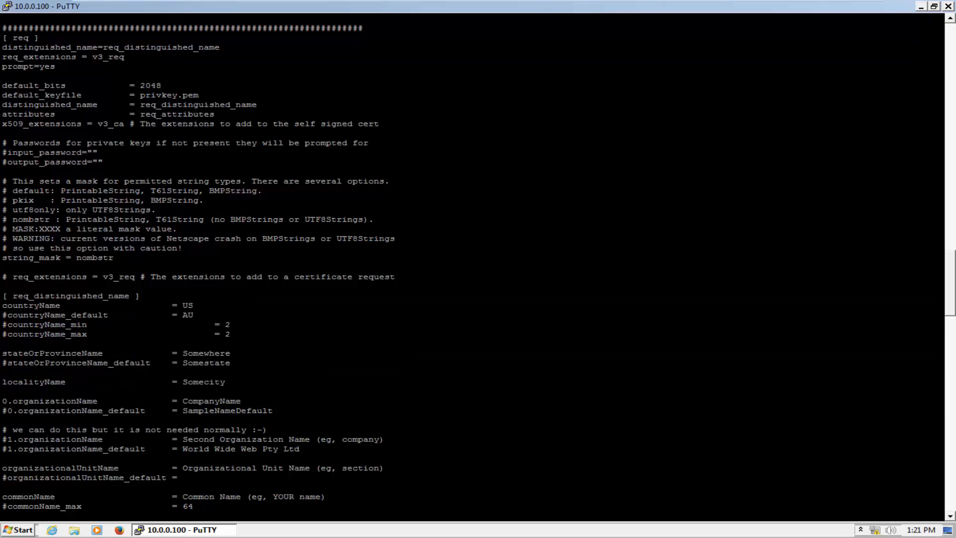
{"action": "left_click_drag", "start_coordinate": [59, 67], "coordinate": [23, 66]}
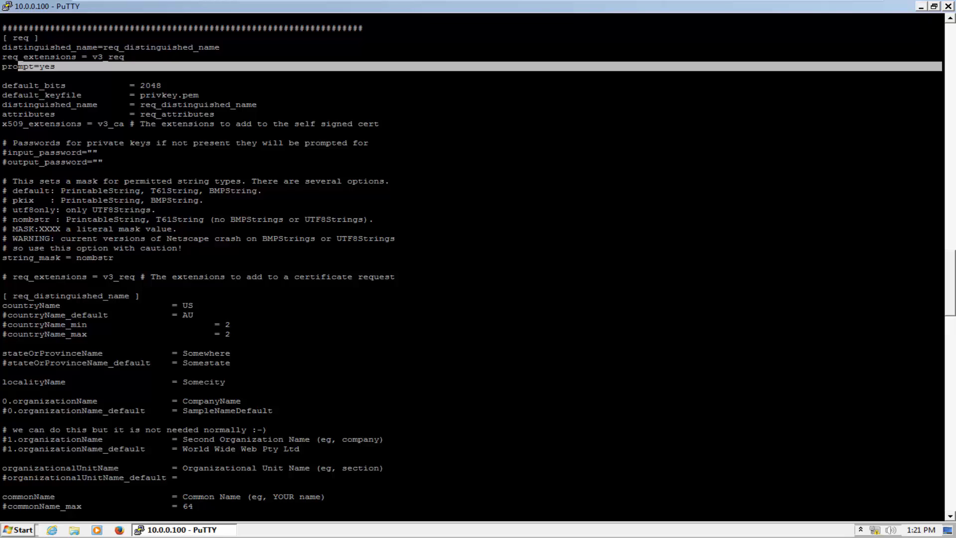
{"action": "left_click_drag", "start_coordinate": [39, 306], "coordinate": [298, 409]}
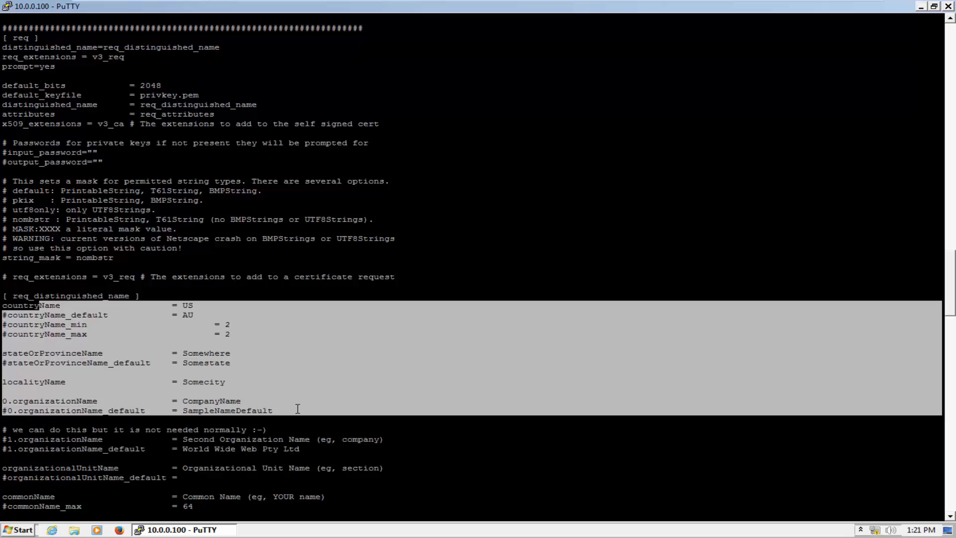
{"action": "left_click", "coordinate": [297, 409]}
{"action": "left_click_drag", "start_coordinate": [954, 266], "coordinate": [953, 428]}
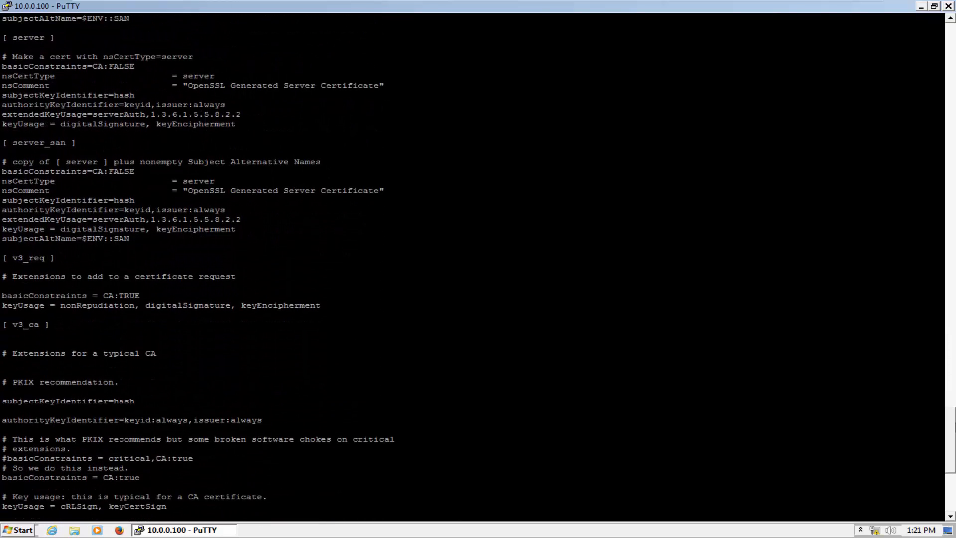
Highlight basicConstraints = CA:TRUE under v3_req, then clear the terminal screen
{"action": "left_click_drag", "start_coordinate": [114, 296], "coordinate": [133, 297]}
{"action": "triple_click", "coordinate": [151, 298]}
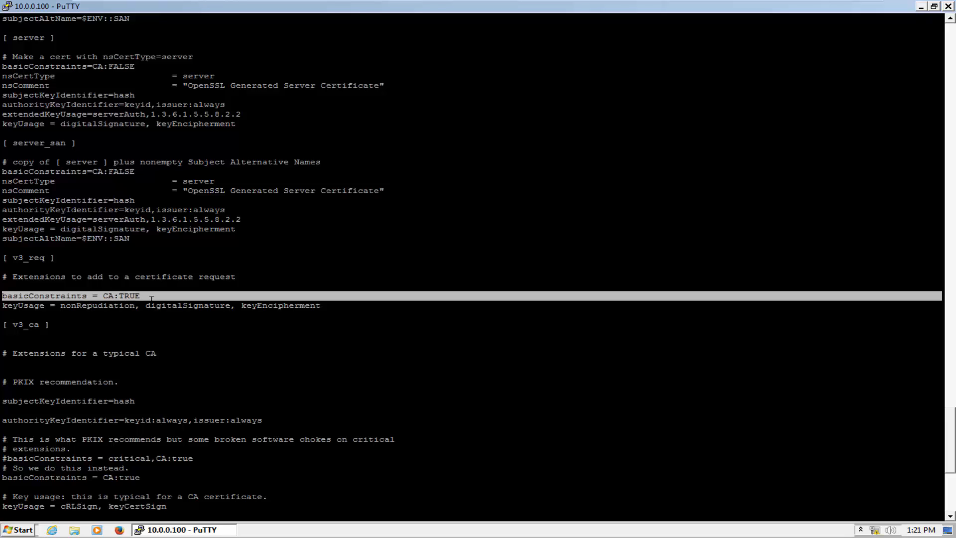
{"action": "key", "text": "Tab"}
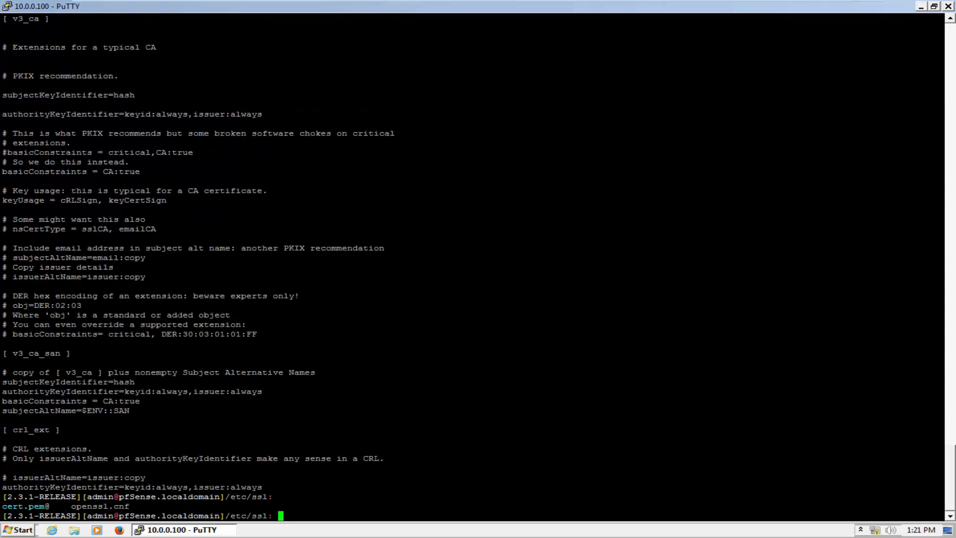
{"action": "type", "text": "clear"}
{"action": "key", "text": "Return"}
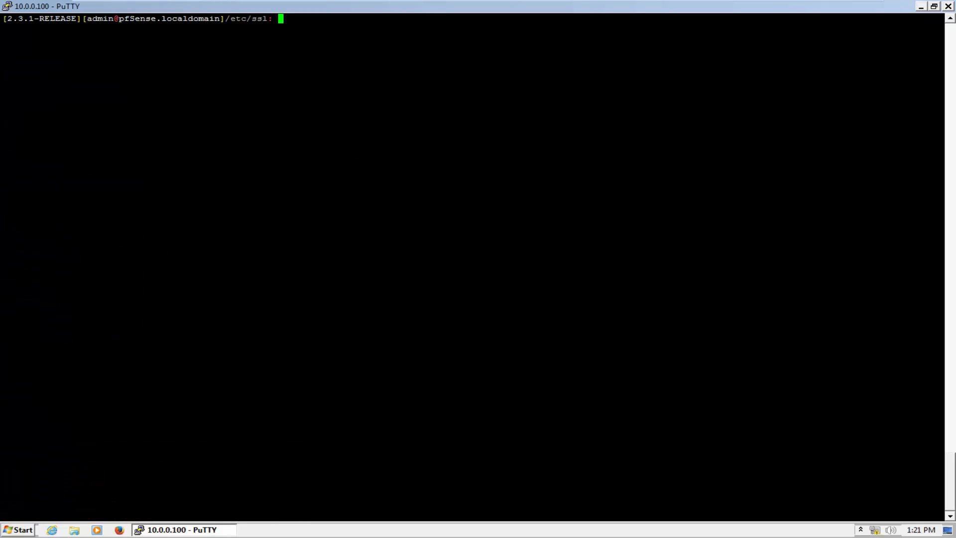
{"action": "type", "text": "openssl genrs"}
Generate the 2048-bit RSA key myprivate.key with openssl genrsa
{"action": "type", "text": "a -out myprivate"}
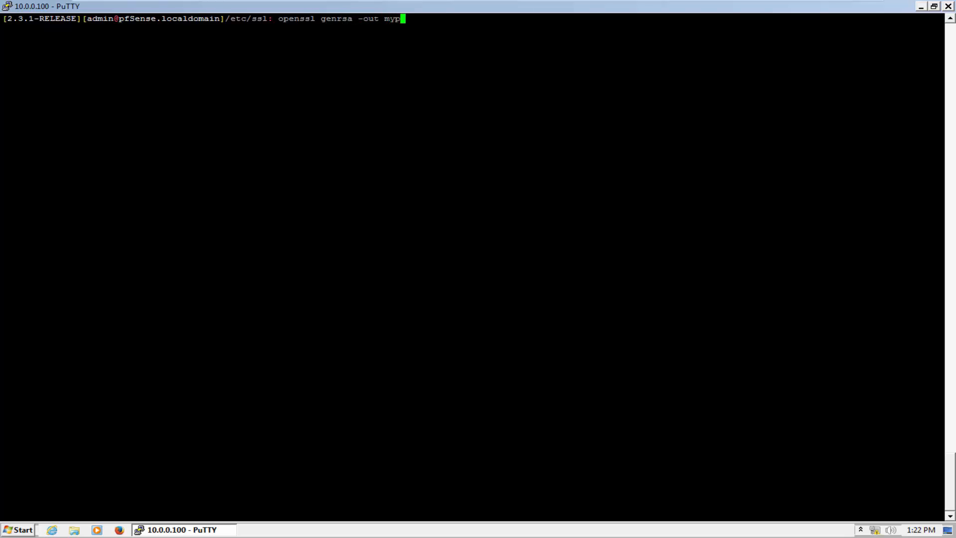
{"action": "type", "text": ".key 2048"}
{"action": "key", "text": "Return"}
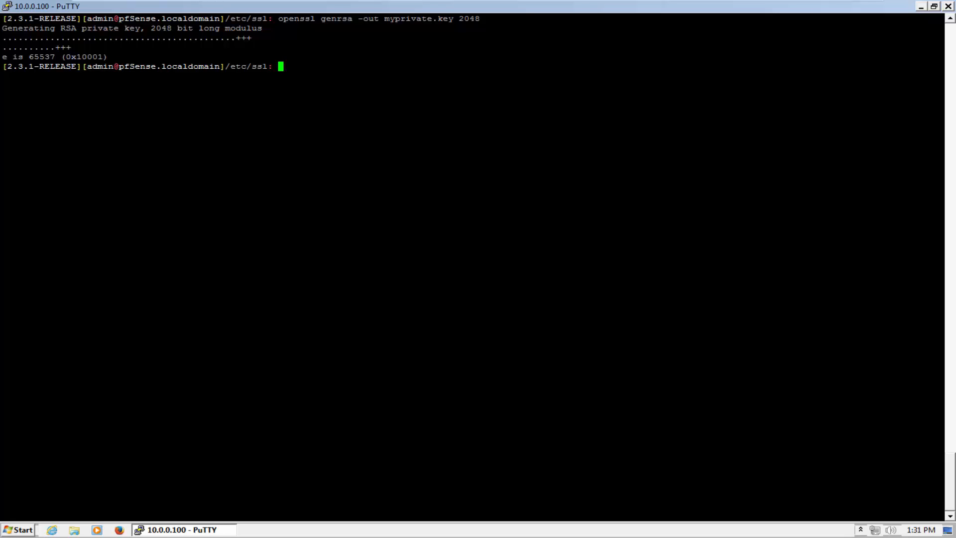
{"action": "type", "text": "openssl req -x509 -new "}
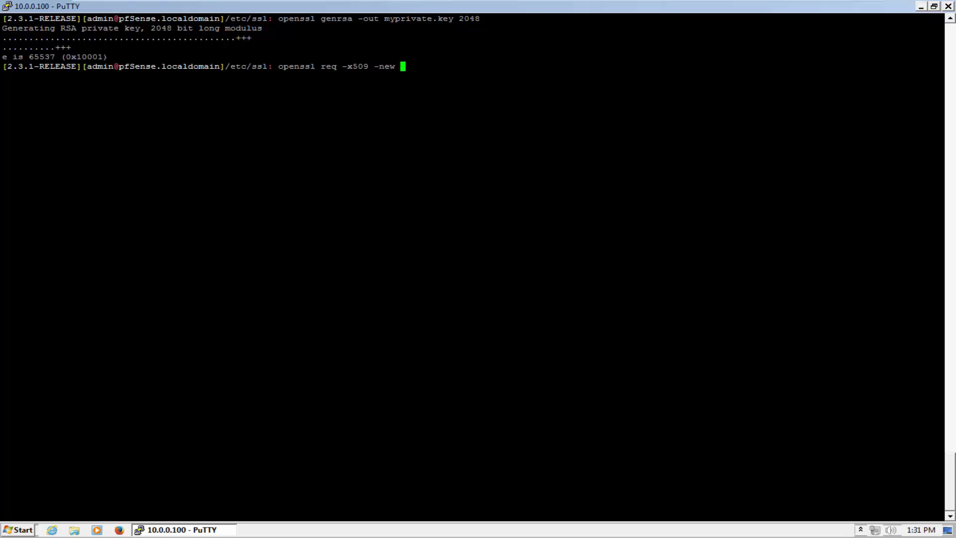
{"action": "type", "text": "-nodes -key mypri"}
Run openssl req -x509 -new -nodes -key myprivate.key -sha256 -days 365 -out rootCA.pem
{"action": "key", "text": "Tab"}
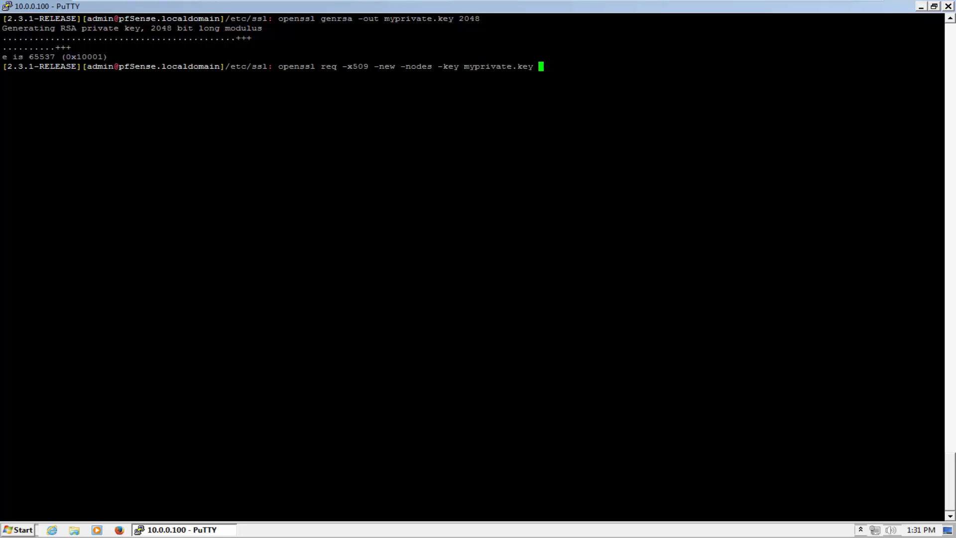
{"action": "type", "text": "-sha256 -days 365 -out"}
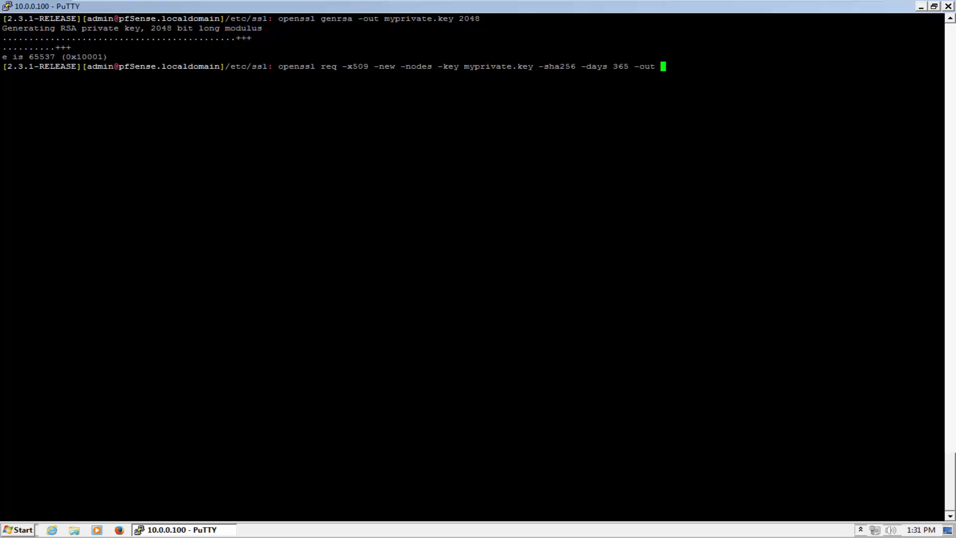
{"action": "type", "text": " rootCA.pem"}
{"action": "key", "text": "Return"}
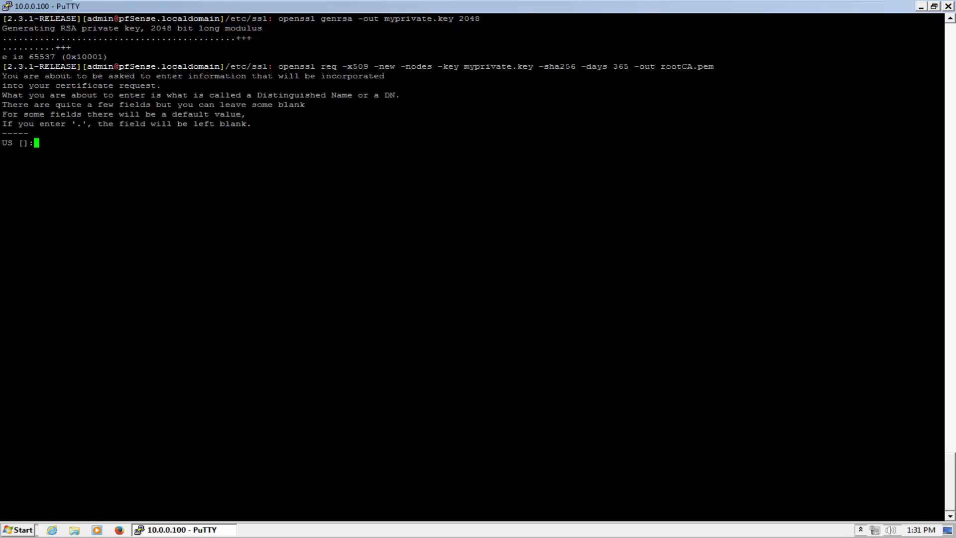
Answer the country, state and city prompts with IN, Delhi and Delhi
{"action": "type", "text": "IN"}
{"action": "key", "text": "Return"}
{"action": "type", "text": "Delhi"}
{"action": "key", "text": "Return"}
{"action": "type", "text": "Delhi"}
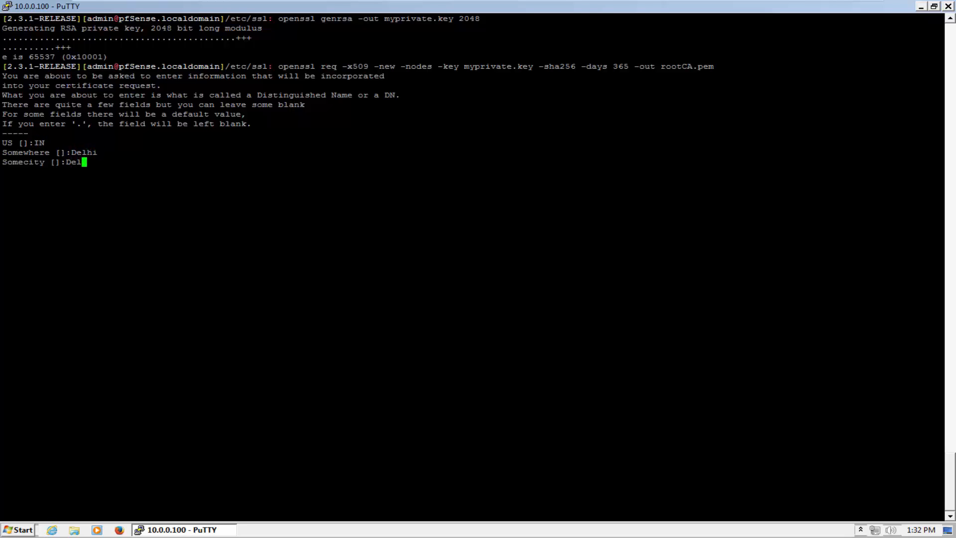
{"action": "key", "text": "Return"}
Enter the owner's name as organisation, unit and common name, add the e-mail, then list files
{"action": "key", "text": "Return"}
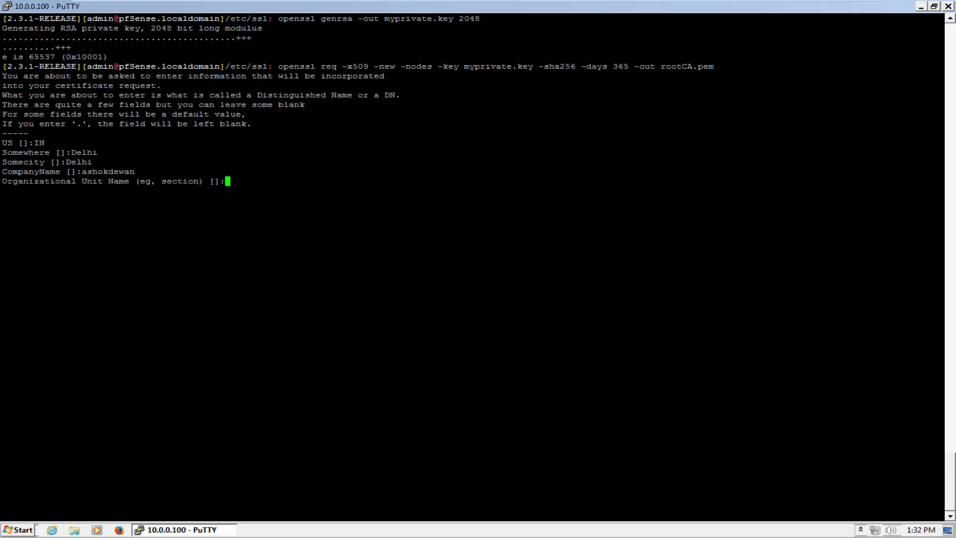
{"action": "key", "text": "Return"}
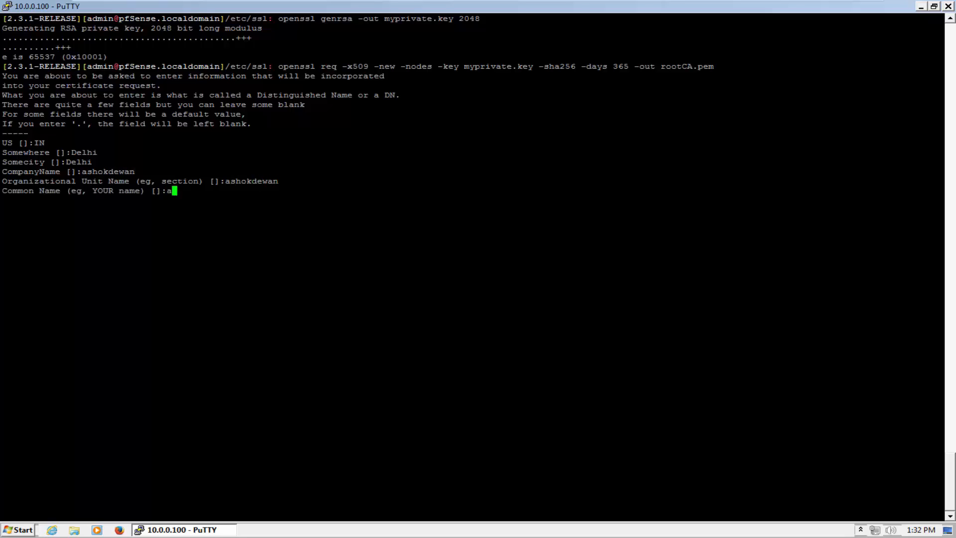
{"action": "key", "text": "Return"}
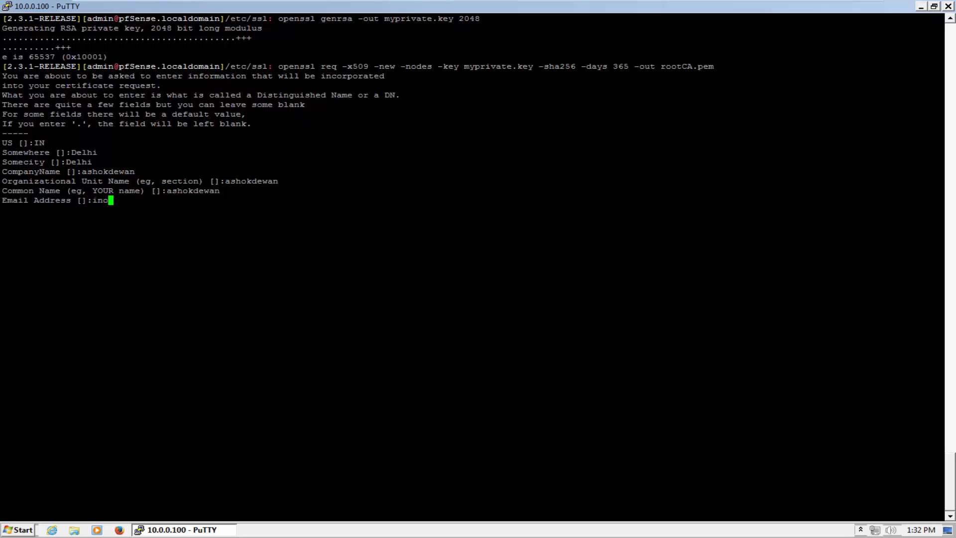
{"action": "key", "text": "Return"}
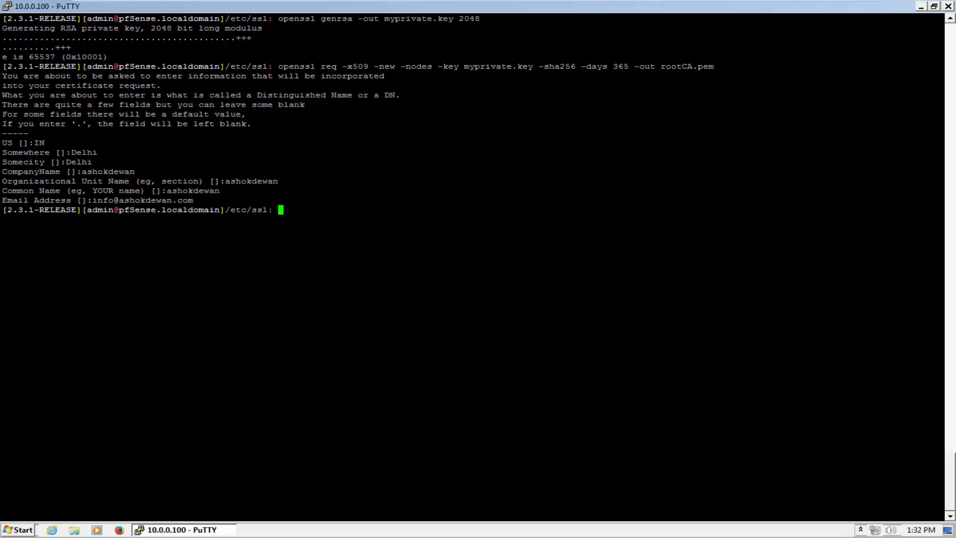
{"action": "key", "text": "Return"}
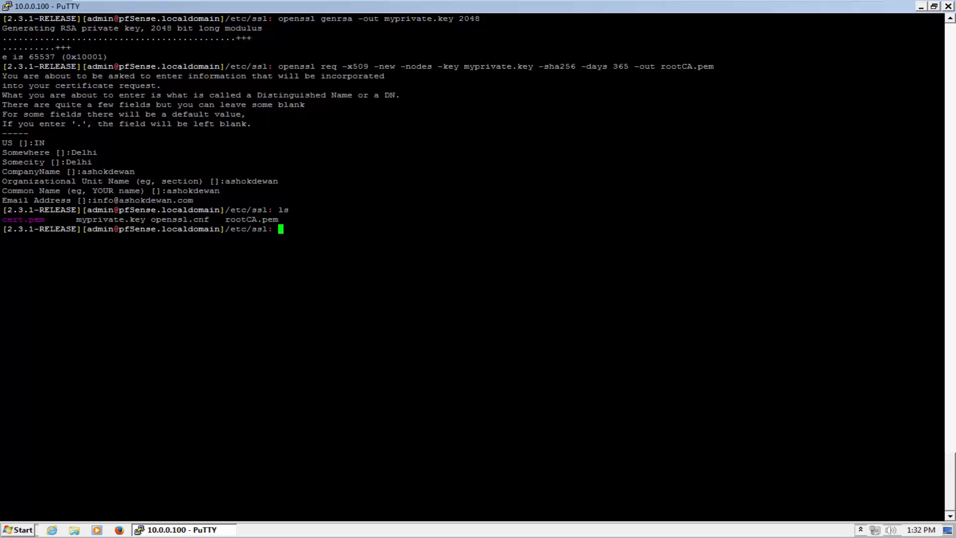
Highlight myprivate.key, rootCA.pem and the /etc/ssl path, then minimise PuTTY
{"action": "left_click_drag", "start_coordinate": [149, 219], "coordinate": [78, 220]}
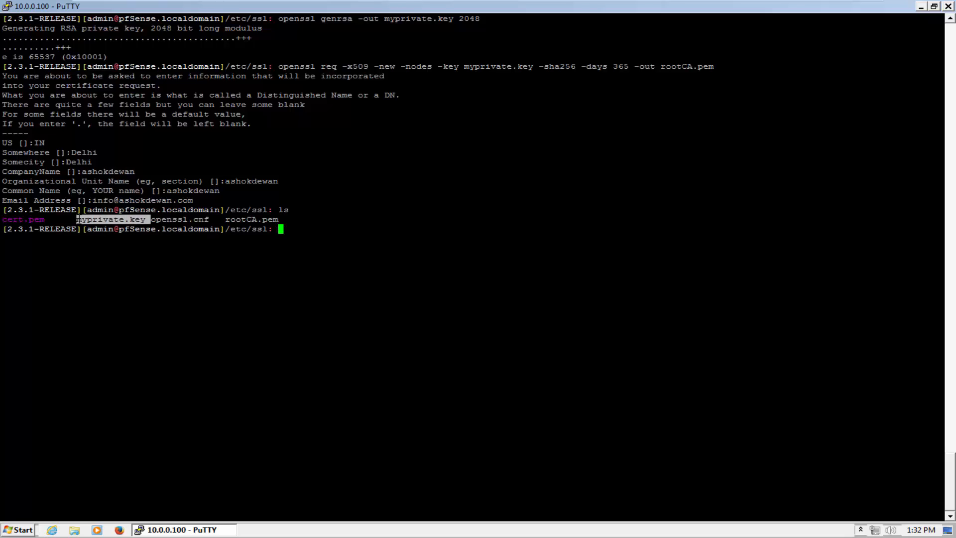
{"action": "left_click", "coordinate": [79, 220]}
{"action": "mouse_move", "coordinate": [228, 229]}
{"action": "left_mouse_down"}
{"action": "mouse_move", "coordinate": [269, 220]}
{"action": "mouse_move", "coordinate": [240, 220]}
{"action": "left_mouse_up"}
{"action": "left_click", "coordinate": [276, 221]}
{"action": "left_click", "coordinate": [240, 220]}
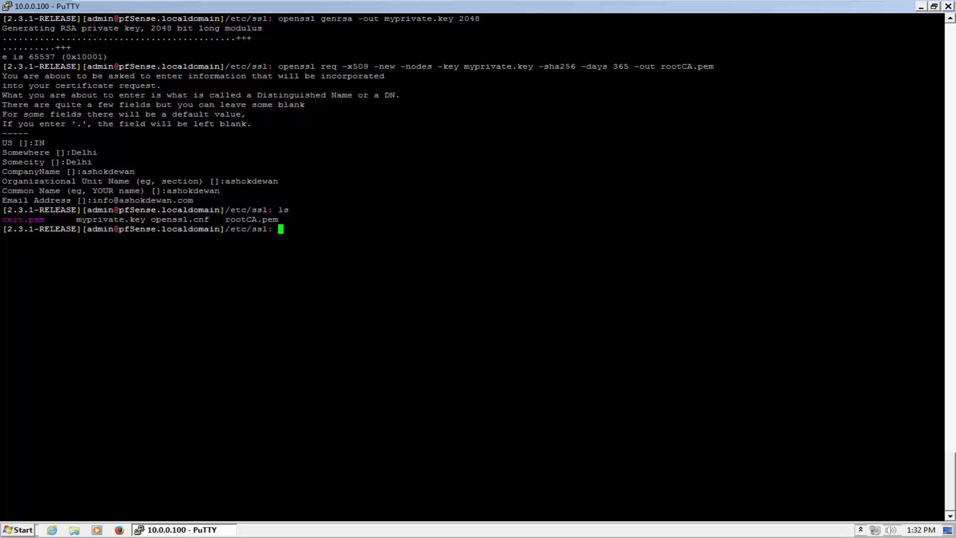
{"action": "left_click_drag", "start_coordinate": [269, 229], "coordinate": [231, 229]}
{"action": "left_click", "coordinate": [190, 229]}
{"action": "left_click_drag", "start_coordinate": [157, 219], "coordinate": [224, 220]}
{"action": "double_click", "coordinate": [247, 229]}
{"action": "left_click", "coordinate": [920, 7]}
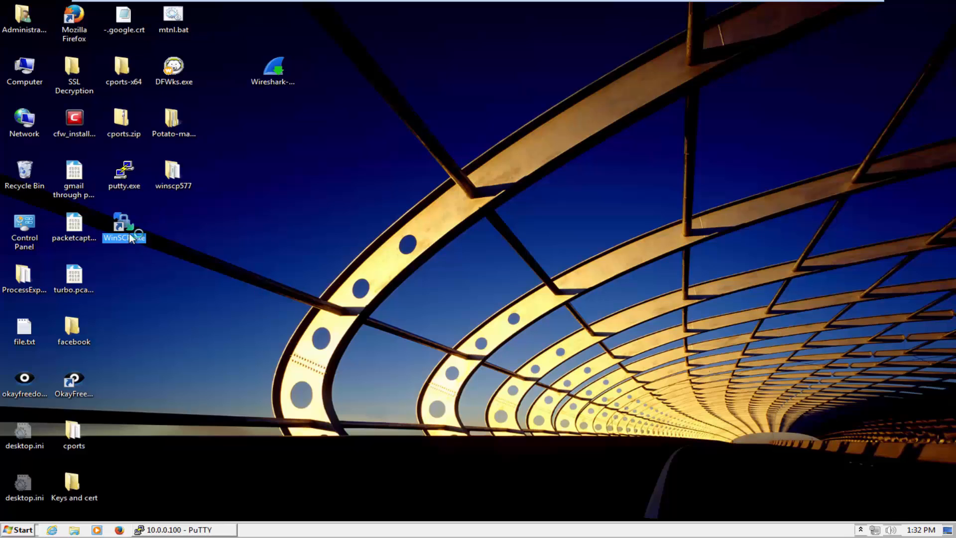
Log in to the firewall in WinSCP and browse the remote panel to /etc/ssl
{"action": "left_click", "coordinate": [525, 374]}
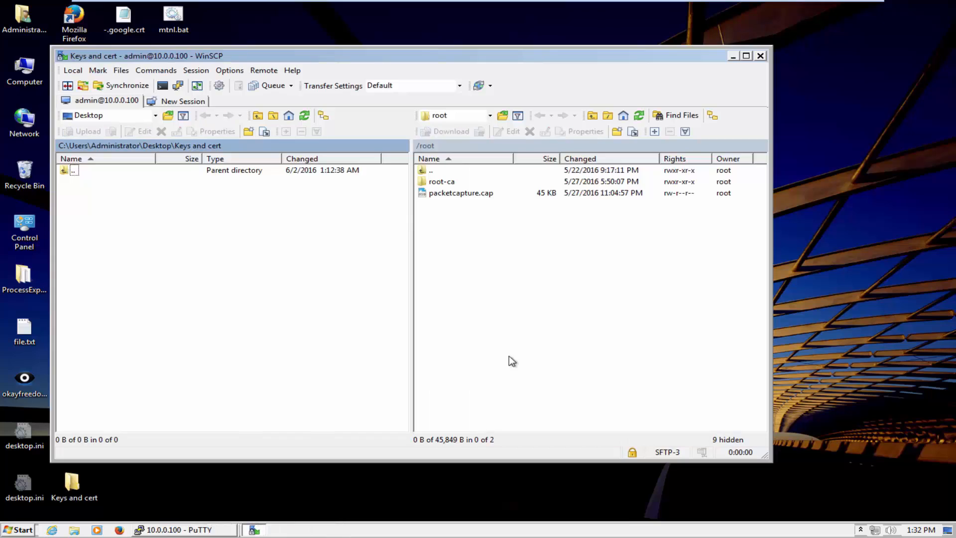
{"action": "left_click", "coordinate": [430, 171]}
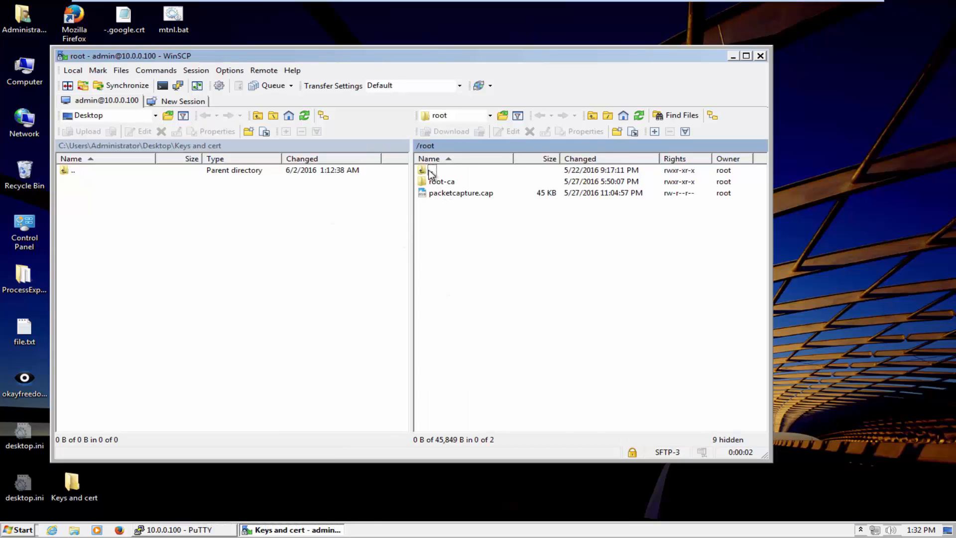
{"action": "double_click", "coordinate": [431, 172]}
{"action": "left_click", "coordinate": [438, 263]}
{"action": "key", "text": "r"}
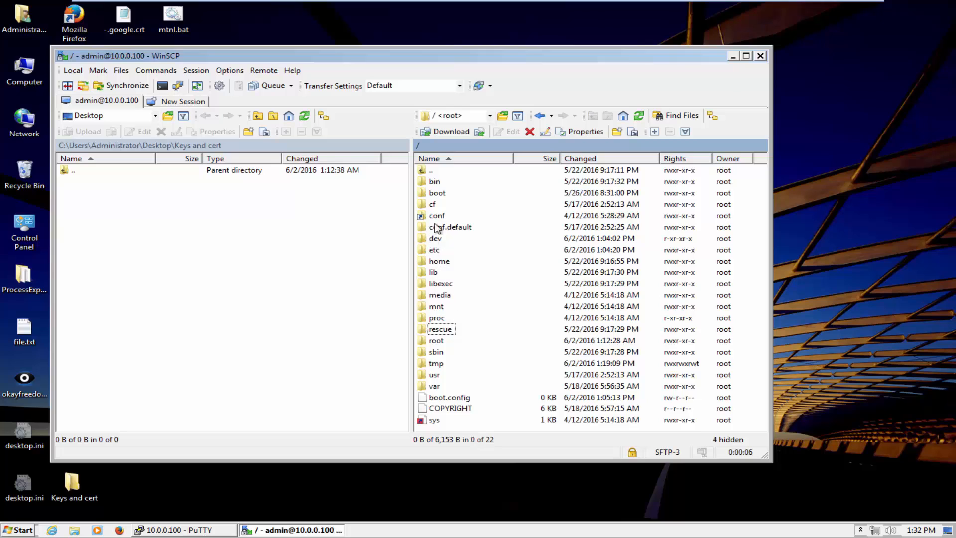
{"action": "double_click", "coordinate": [435, 251]}
{"action": "left_click", "coordinate": [434, 251]}
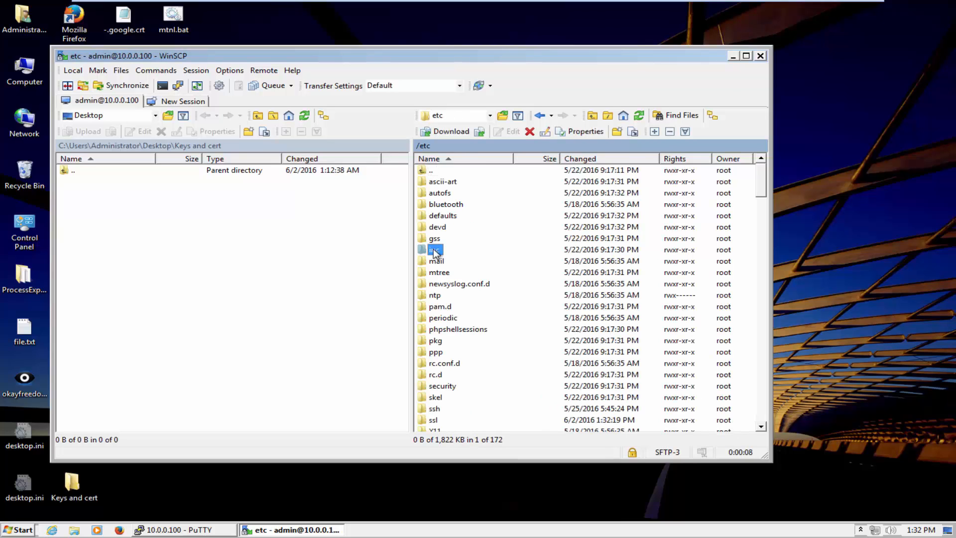
{"action": "double_click", "coordinate": [431, 421]}
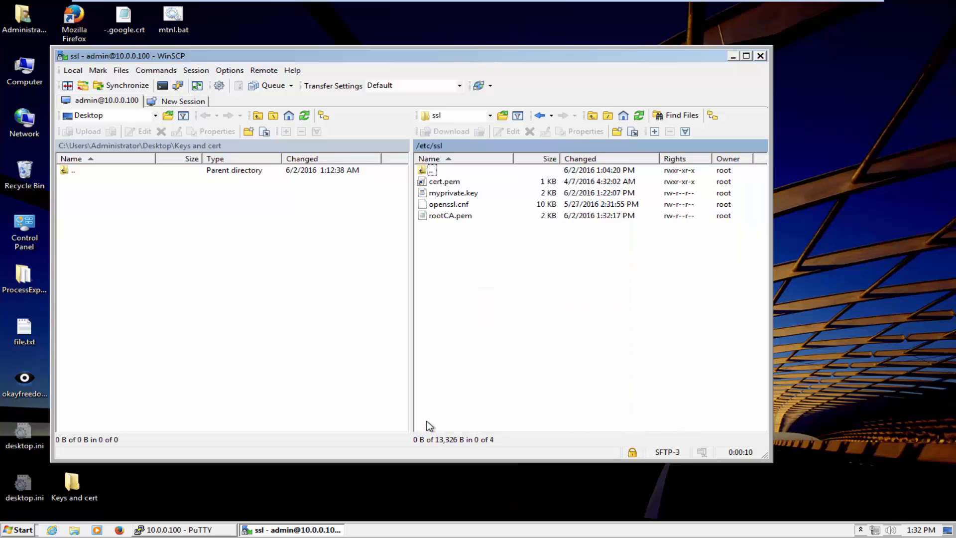
Select rootCA.pem and myprivate.key remotely and set the local panel to the Keys and cert folder
{"action": "left_click", "coordinate": [454, 217]}
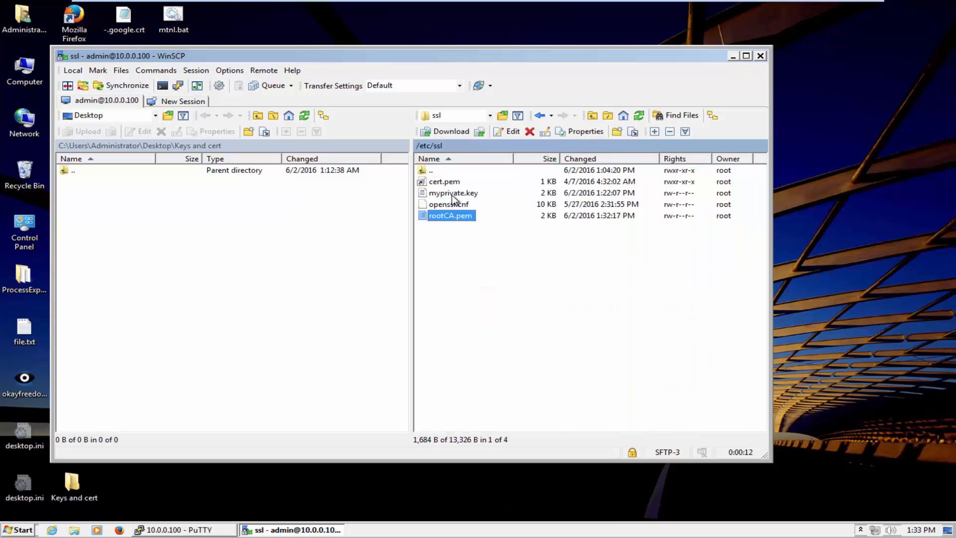
{"action": "left_click", "coordinate": [452, 195], "text": "ctrl"}
{"action": "right_click", "coordinate": [452, 195]}
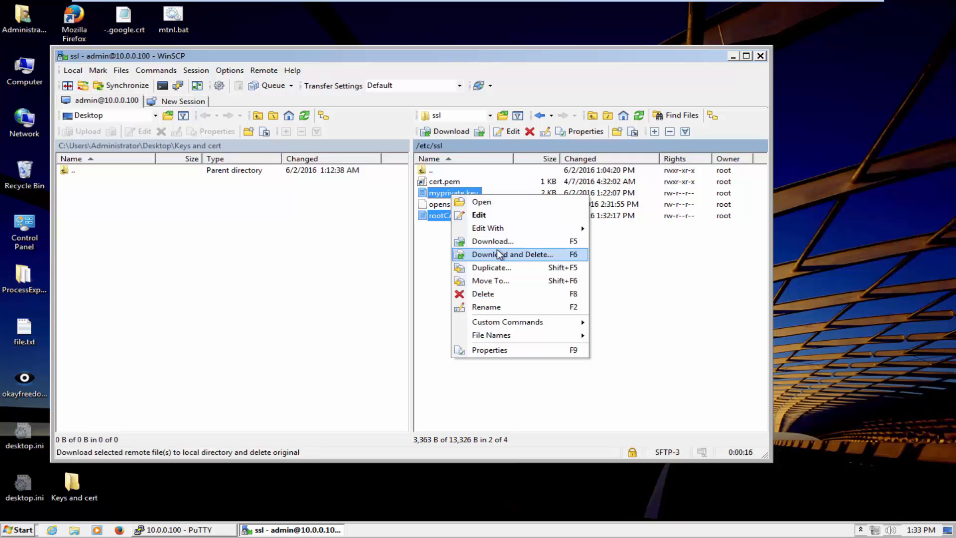
{"action": "left_click", "coordinate": [309, 237]}
{"action": "double_click", "coordinate": [74, 170]}
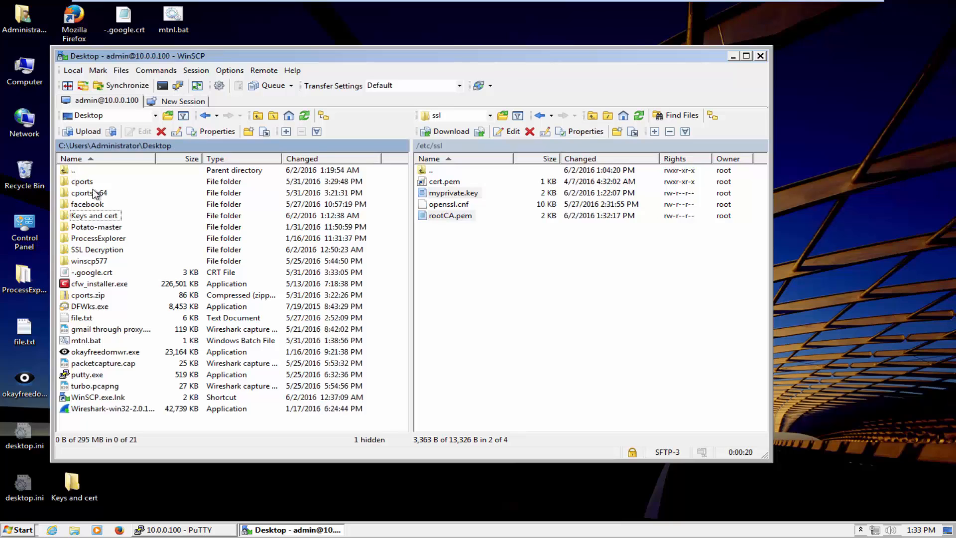
{"action": "double_click", "coordinate": [102, 215]}
Download rootCA.pem and myprivate.key into Keys and cert, then close WinSCP
{"action": "left_click", "coordinate": [444, 216]}
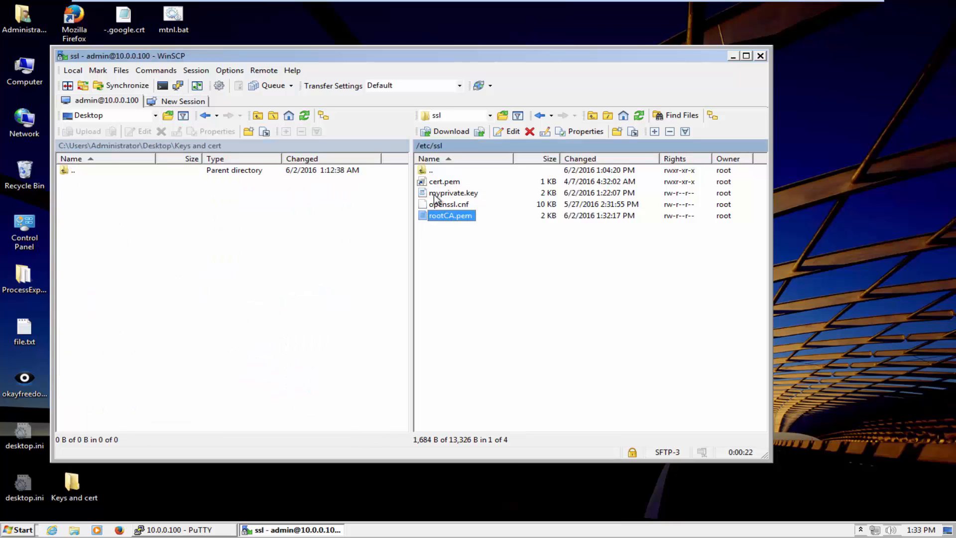
{"action": "left_click", "coordinate": [448, 193], "text": "ctrl"}
{"action": "right_click", "coordinate": [434, 195]}
{"action": "left_click", "coordinate": [450, 241]}
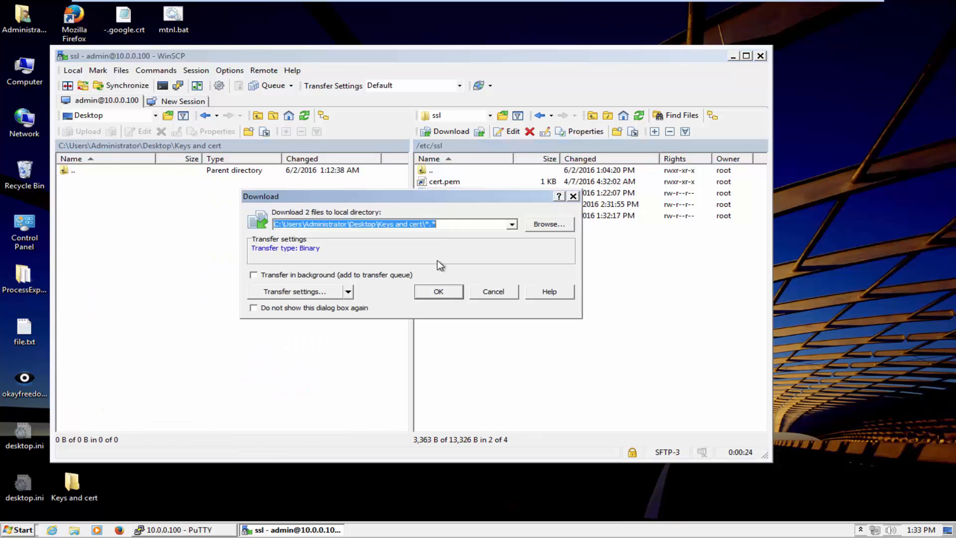
{"action": "left_click", "coordinate": [440, 291]}
{"action": "left_click", "coordinate": [346, 274]}
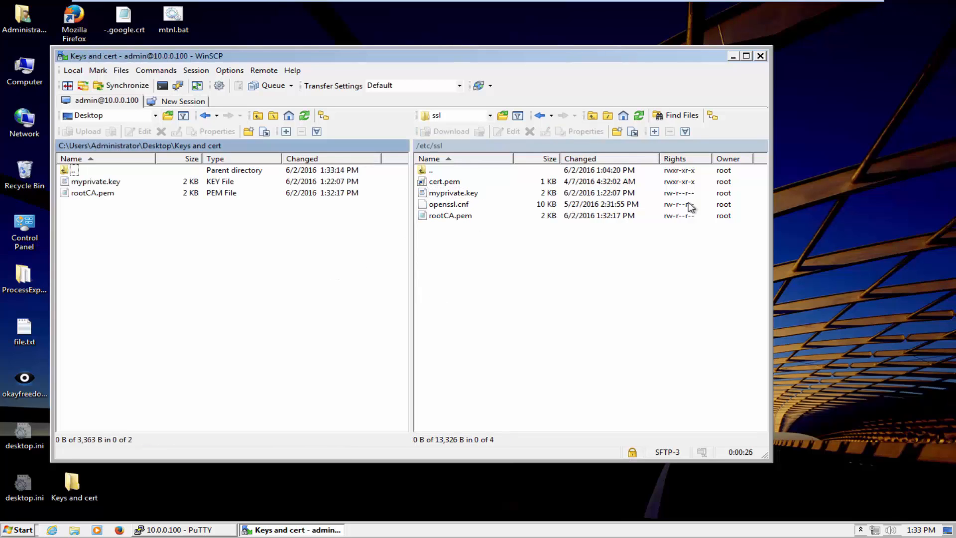
{"action": "left_click", "coordinate": [760, 56]}
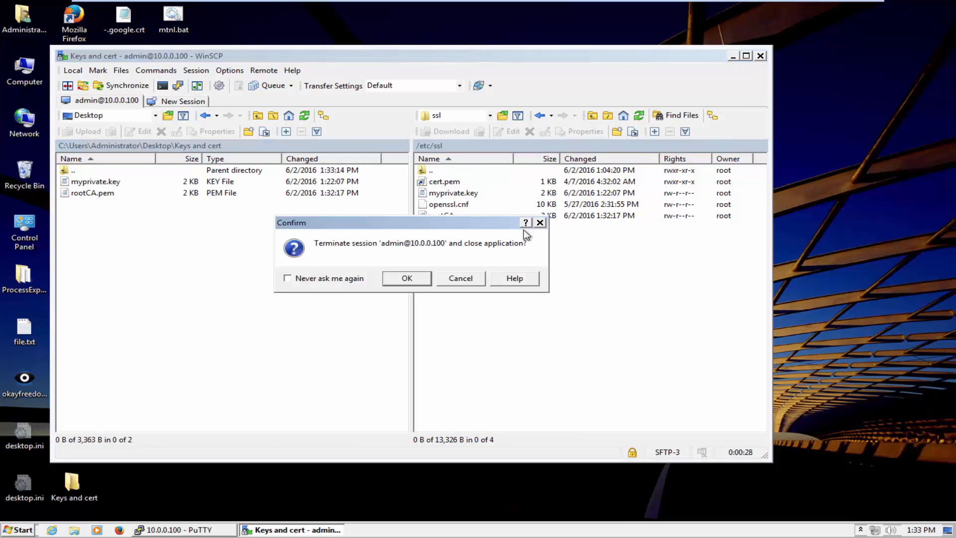
{"action": "left_click", "coordinate": [404, 280]}
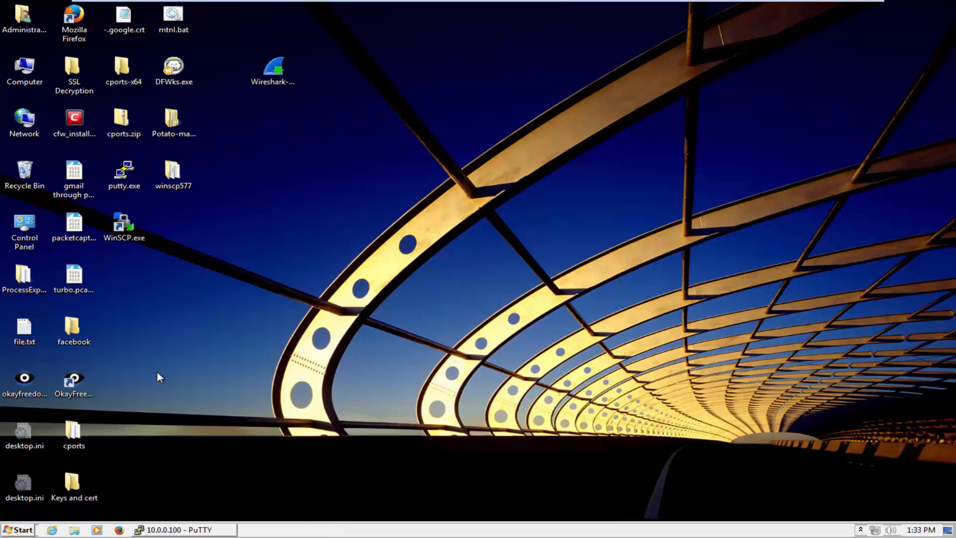
Open the local Keys and cert folder to check both downloaded files are there
{"action": "left_click", "coordinate": [83, 498]}
{"action": "double_click", "coordinate": [81, 494]}
{"action": "left_click_drag", "start_coordinate": [339, 229], "coordinate": [355, 170]}
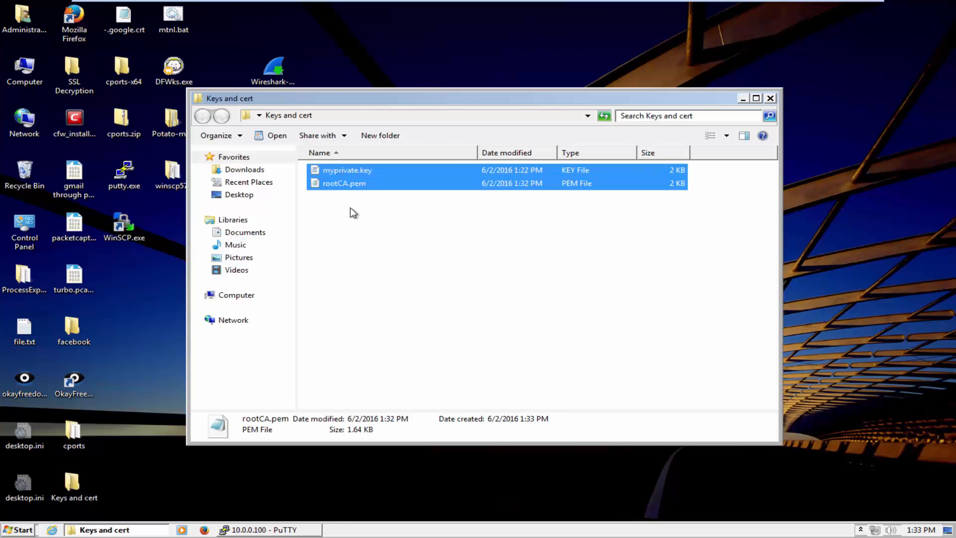
{"action": "left_click", "coordinate": [349, 239]}
{"action": "left_click", "coordinate": [212, 484]}
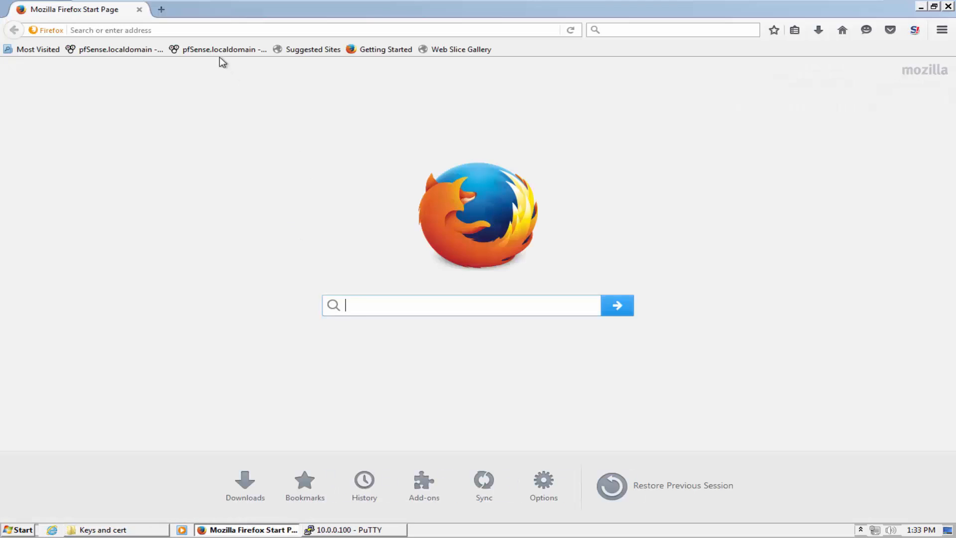
Load the pfSense webConfigurator at 10.0.0.100 in Firefox
{"action": "left_click", "coordinate": [211, 32]}
{"action": "type", "text": "10.0."}
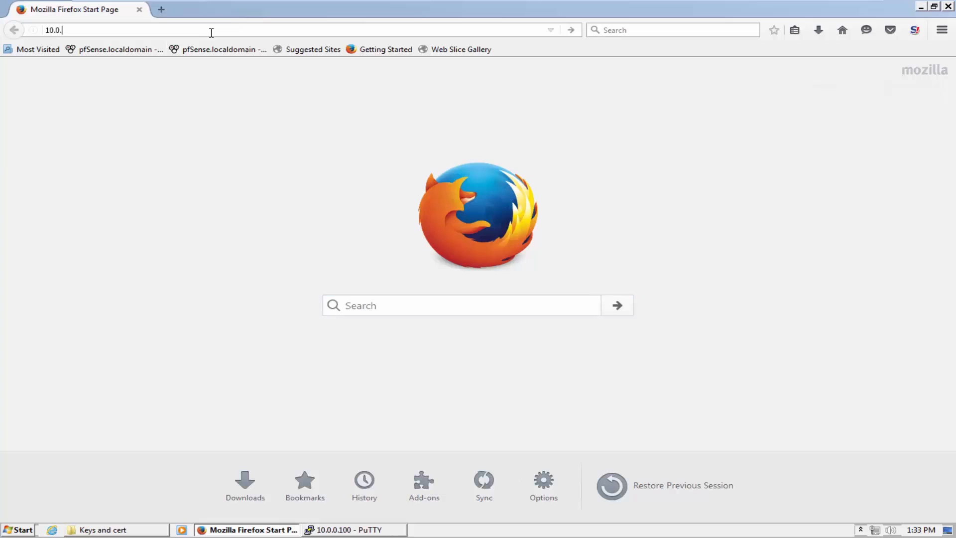
{"action": "type", "text": "0.100"}
{"action": "key", "text": "Return"}
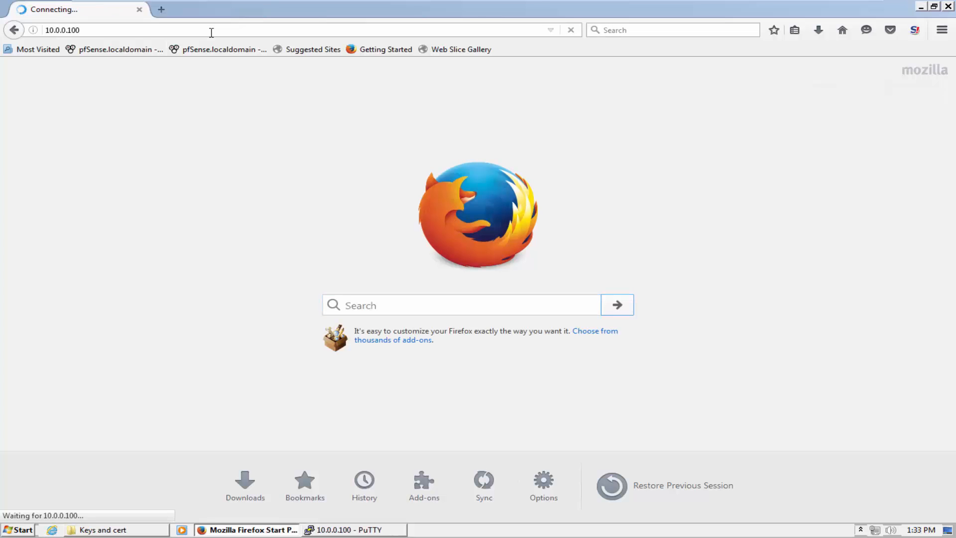
Sign in with the admin account's credentials and go to System > Cert. Manager
{"action": "type", "text": "pfs"}
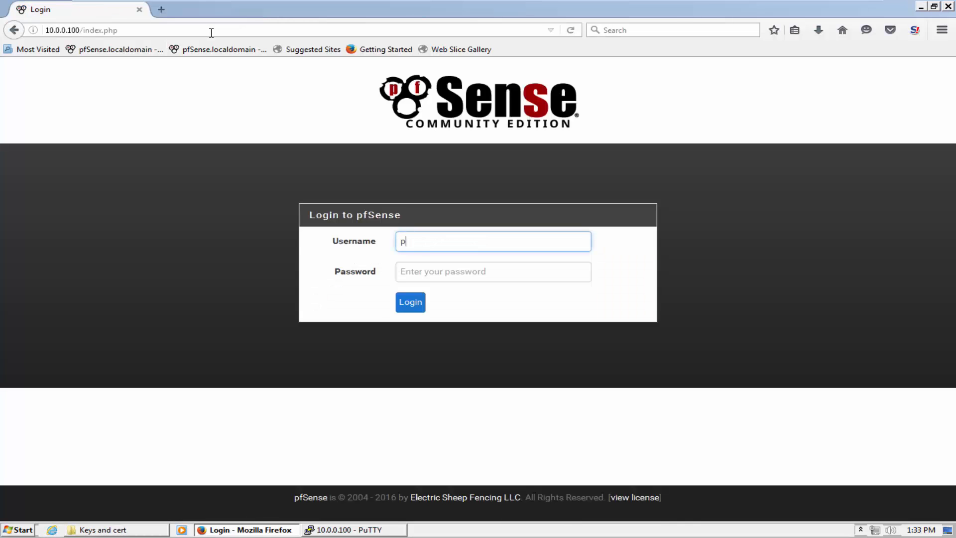
{"action": "key", "text": "BackSpace"}
{"action": "key", "text": "BackSpace"}
{"action": "key", "text": "BackSpace"}
{"action": "type", "text": "admin"}
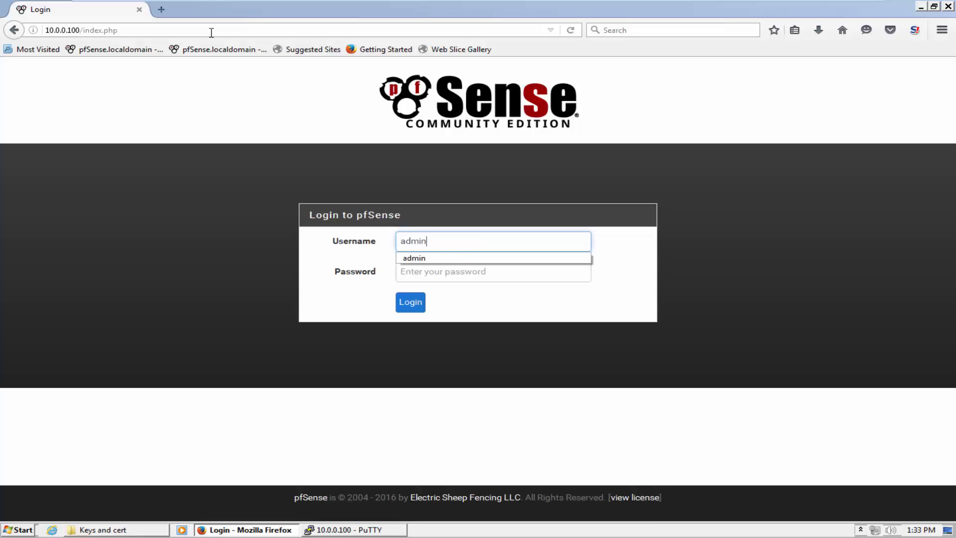
{"action": "key", "text": "Tab"}
{"action": "type", "text": "pfsense"}
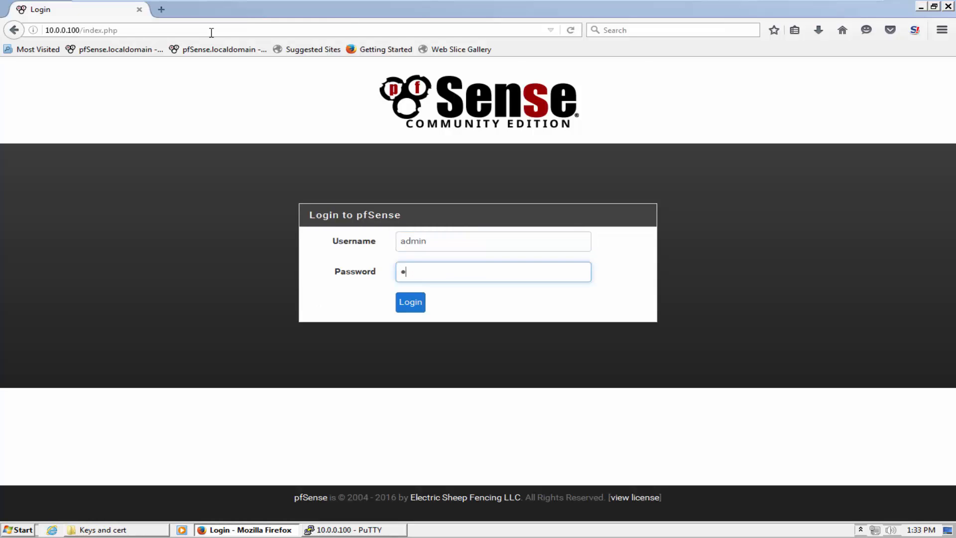
{"action": "key", "text": "Return"}
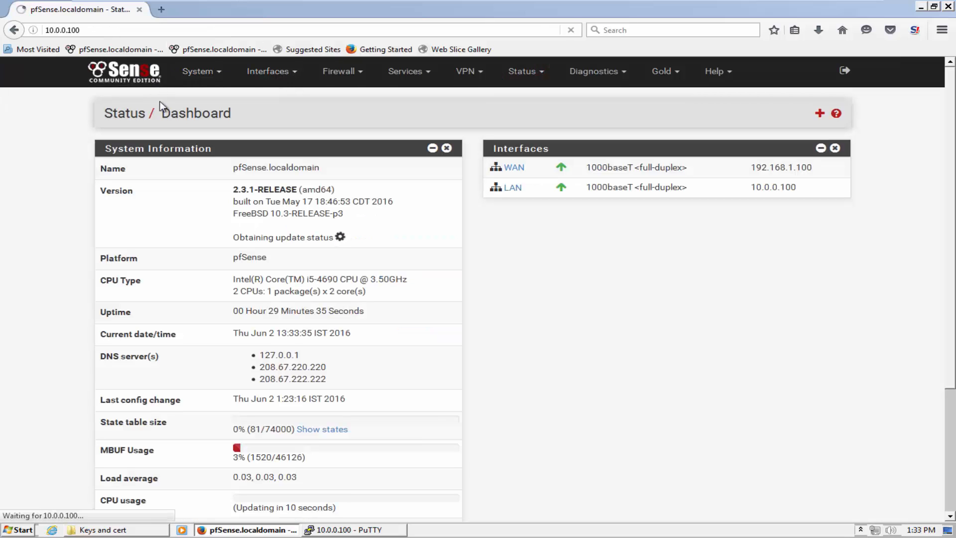
{"action": "left_click", "coordinate": [205, 75]}
{"action": "left_click", "coordinate": [223, 118]}
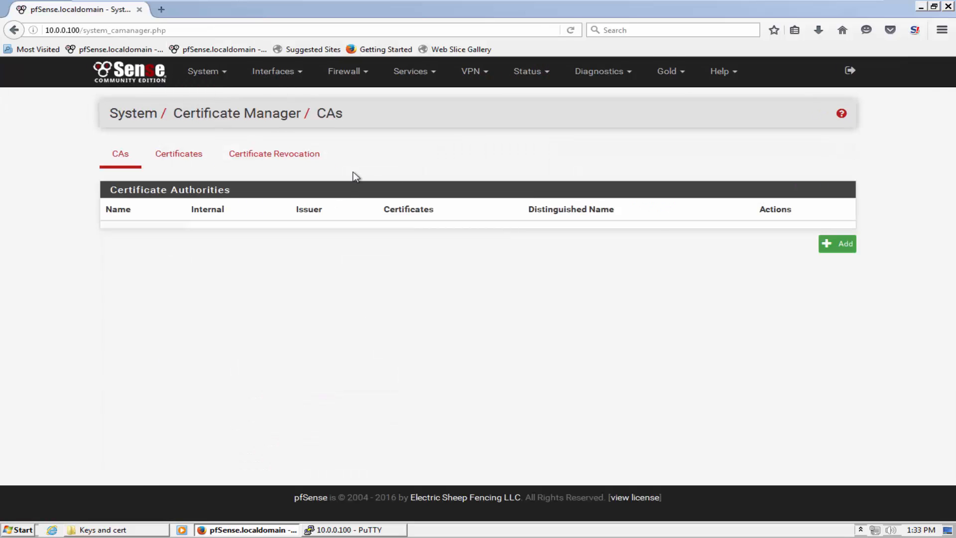
Add a new CA named CA-pfsense using 'Import an existing Certificate Authority' and focus the Certificate data box
{"action": "left_click", "coordinate": [840, 244]}
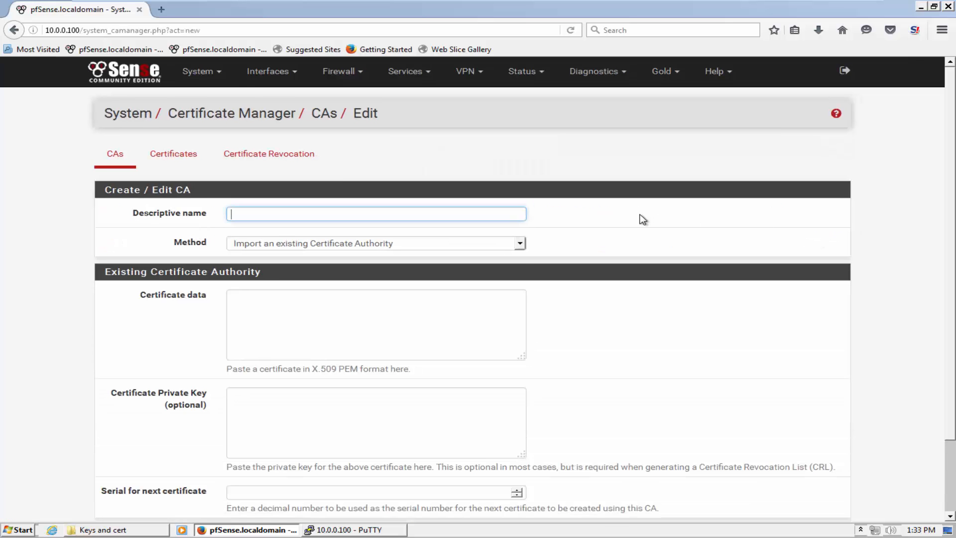
{"action": "left_click", "coordinate": [427, 212]}
{"action": "left_click", "coordinate": [395, 228]}
{"action": "left_click_drag", "start_coordinate": [259, 215], "coordinate": [202, 215]}
{"action": "key", "text": "BackSpace"}
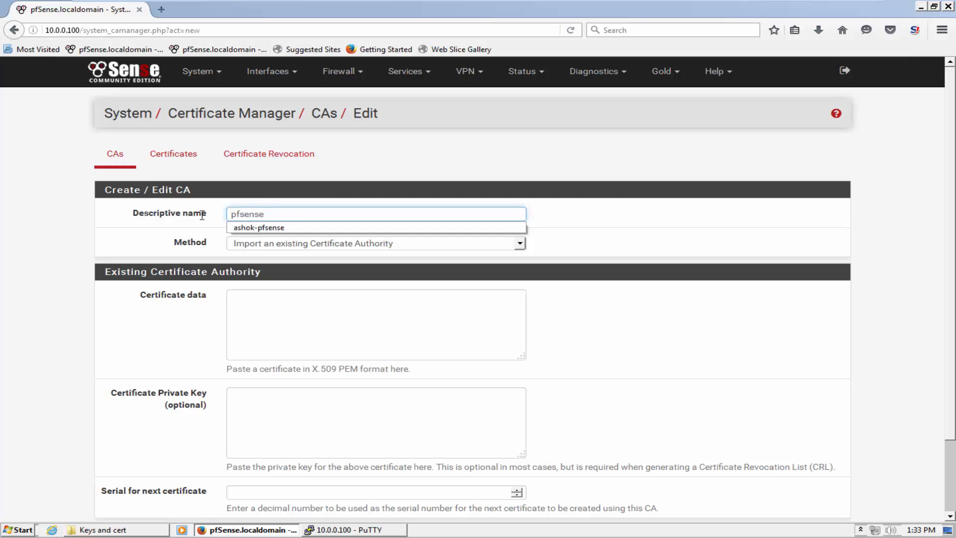
{"action": "type", "text": "CA-"}
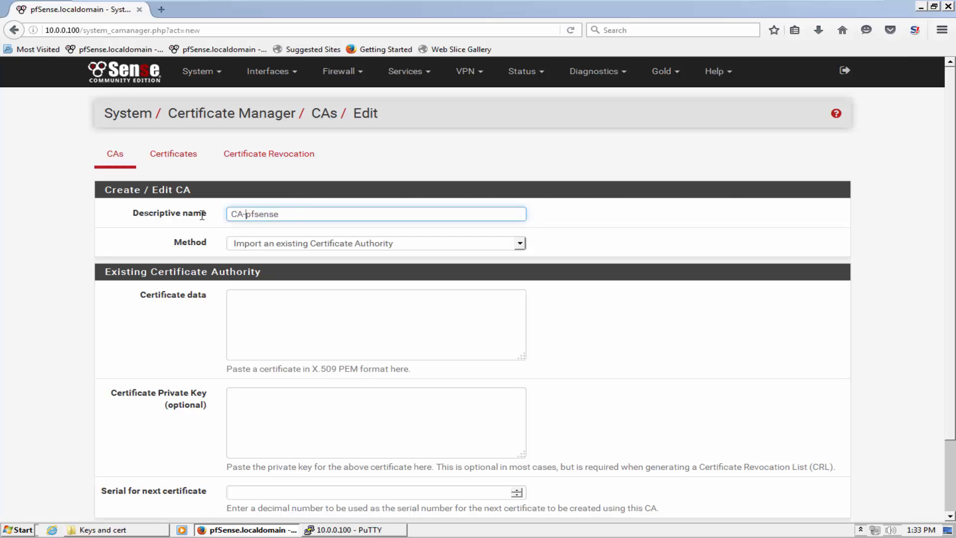
{"action": "left_click", "coordinate": [266, 297]}
{"action": "scroll", "coordinate": [268, 309], "scroll_direction": "down", "scroll_amount": 3}
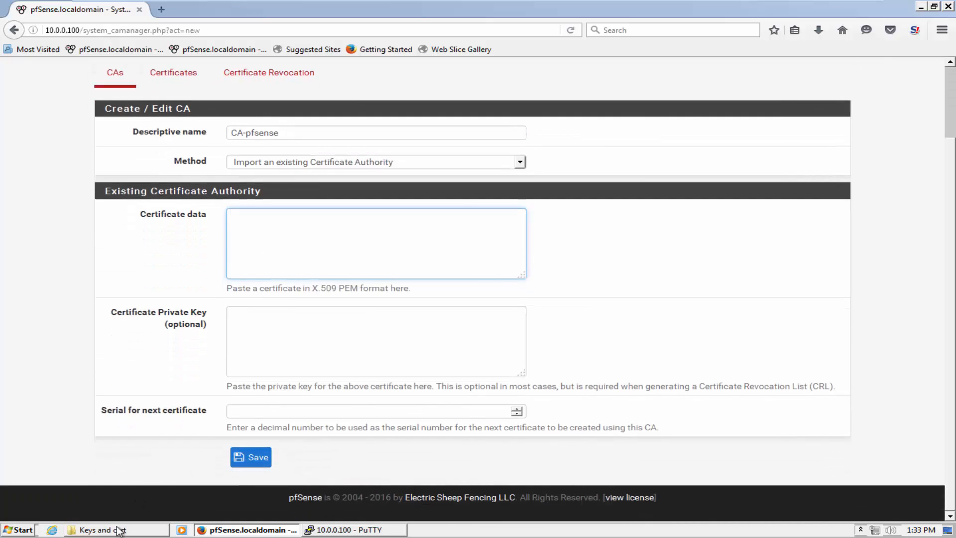
{"action": "left_click", "coordinate": [120, 532]}
Paste the full rootCA.pem text into the CA form's Certificate data box
{"action": "right_click", "coordinate": [330, 173]}
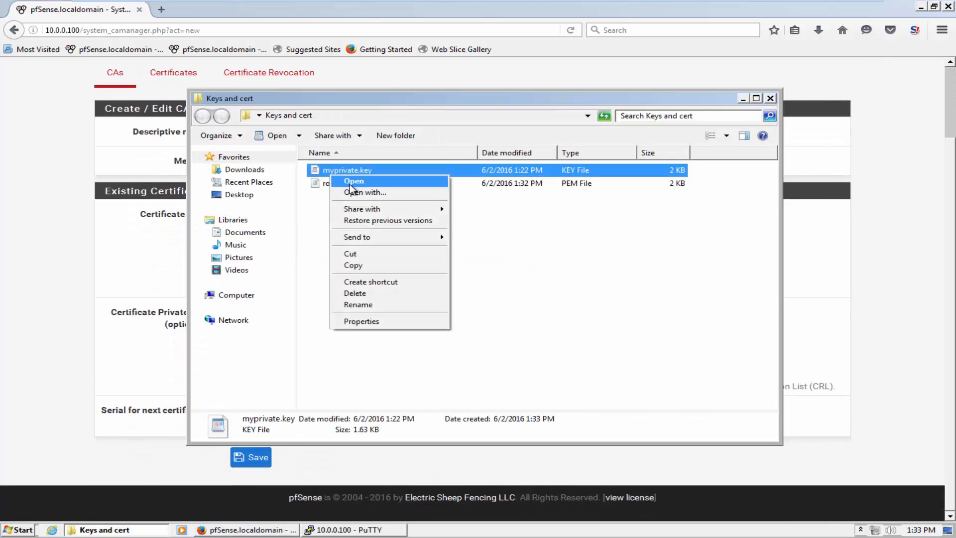
{"action": "left_click", "coordinate": [352, 183]}
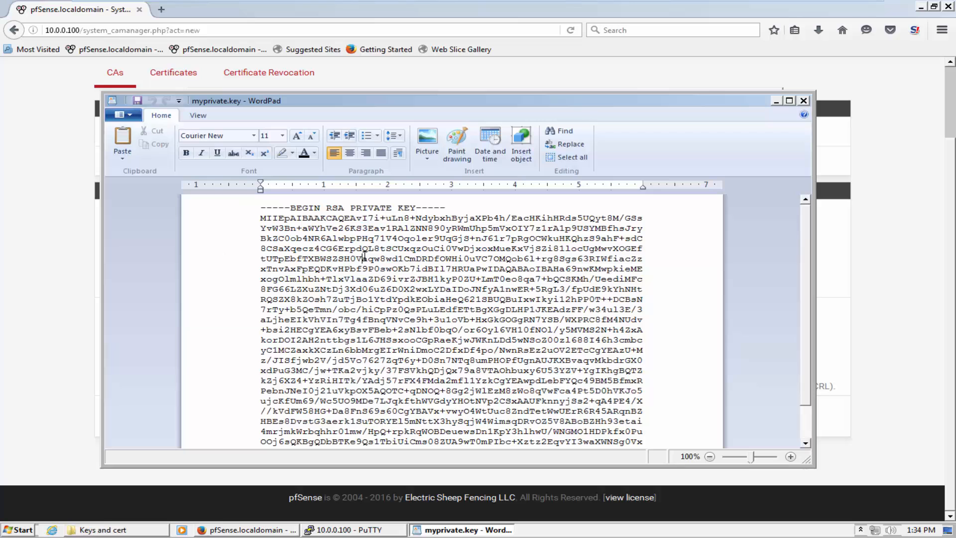
{"action": "key", "text": "ctrl+a"}
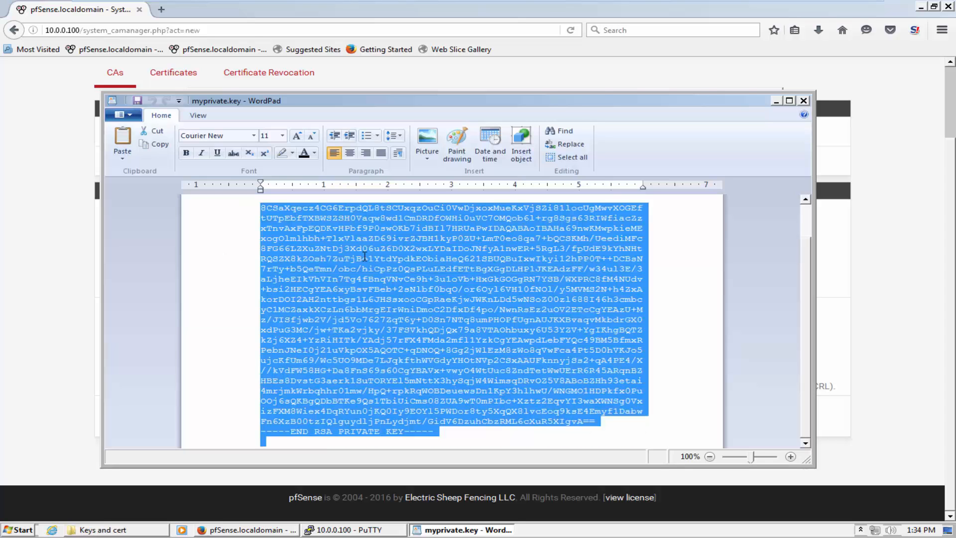
{"action": "left_click", "coordinate": [803, 100]}
{"action": "left_click", "coordinate": [359, 184]}
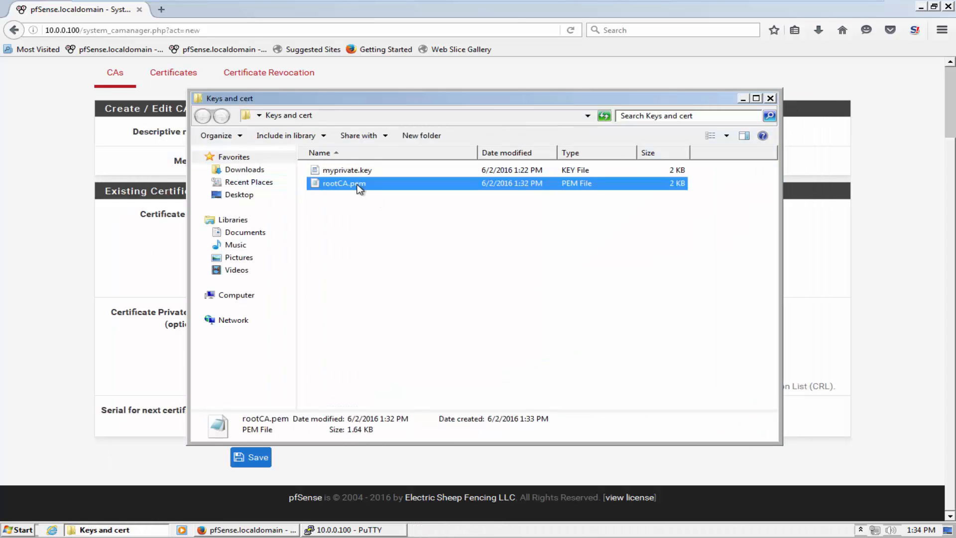
{"action": "right_click", "coordinate": [359, 185]}
{"action": "left_click", "coordinate": [383, 199]}
{"action": "key", "text": "ctrl+a"}
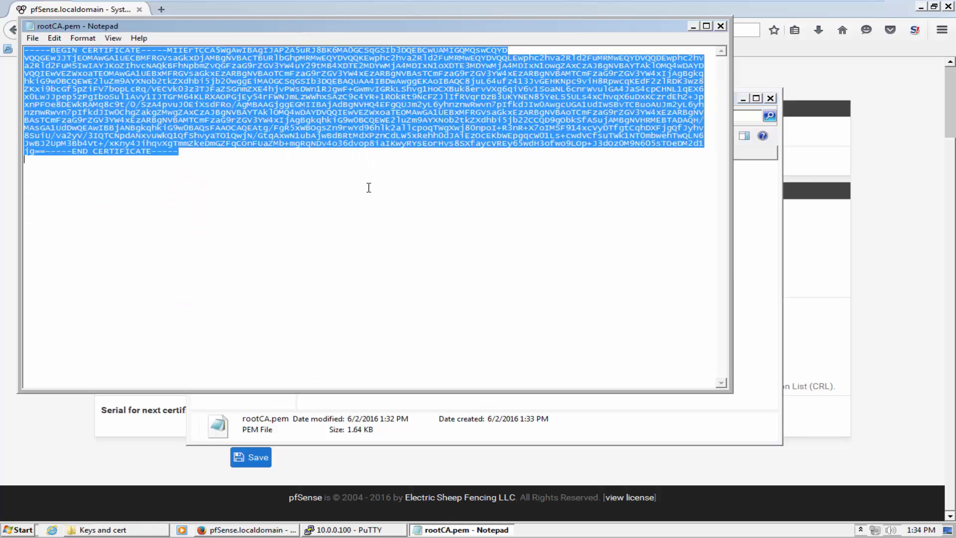
{"action": "left_click", "coordinate": [2, 301]}
{"action": "left_click", "coordinate": [263, 240]}
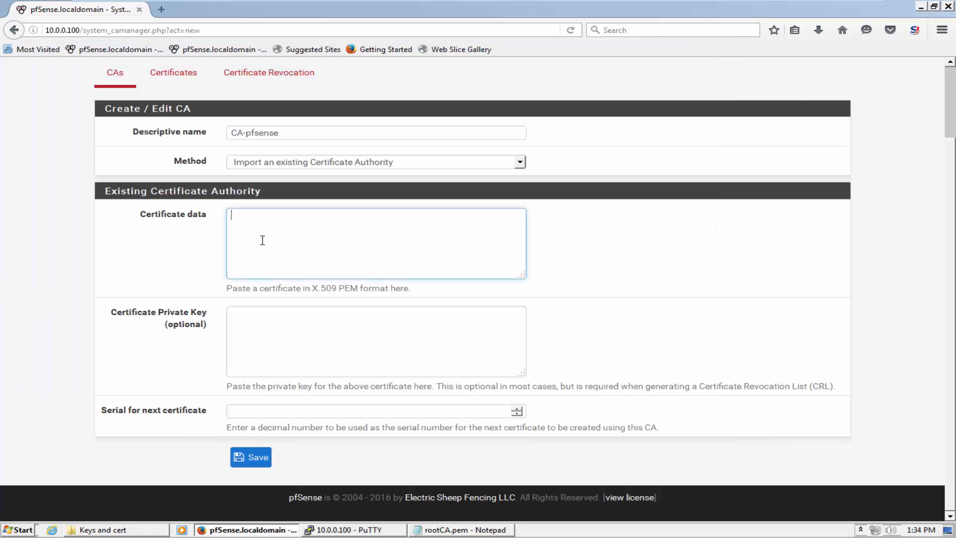
{"action": "key", "text": "ctrl+v"}
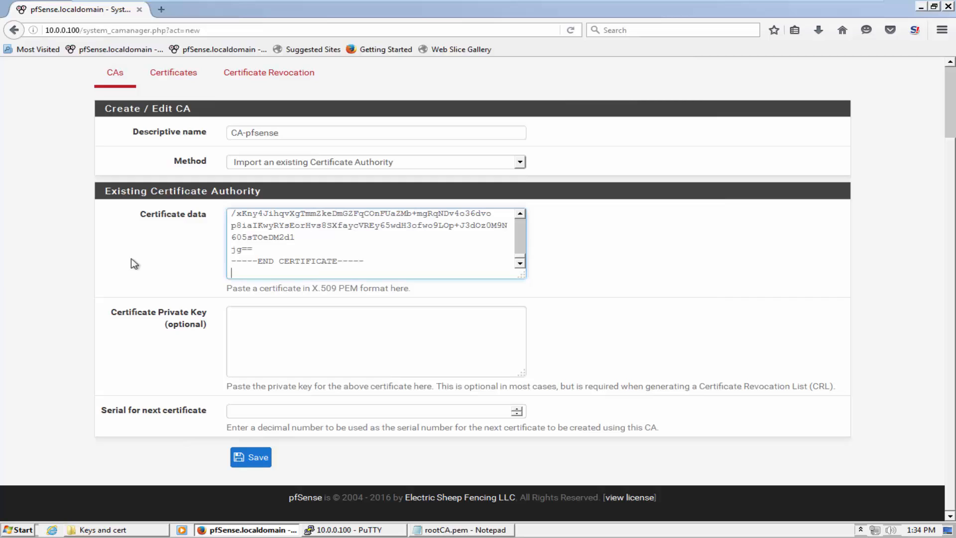
Paste the myprivate.key contents from WordPad into Certificate Private Key and save CA-pfsense
{"action": "left_click", "coordinate": [299, 342]}
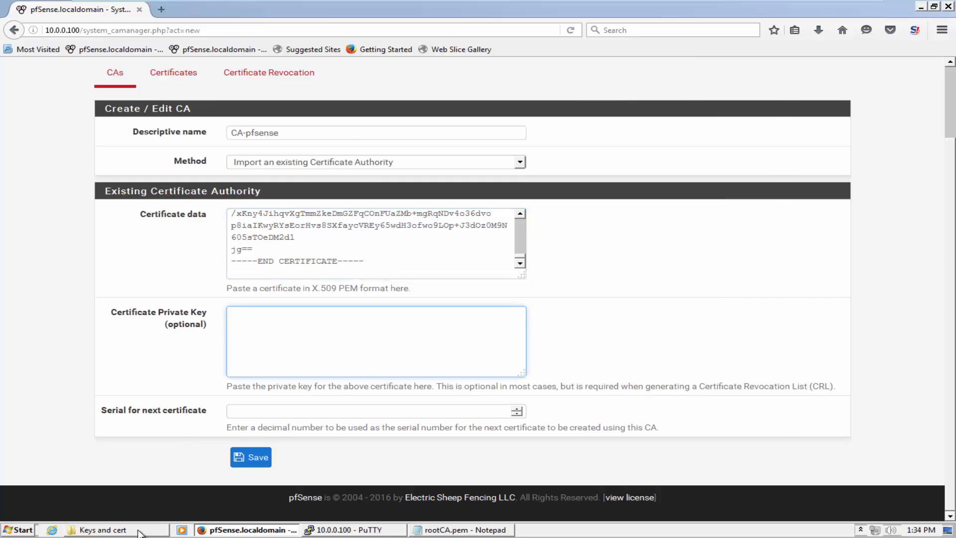
{"action": "left_click", "coordinate": [114, 530]}
{"action": "left_click", "coordinate": [237, 295]}
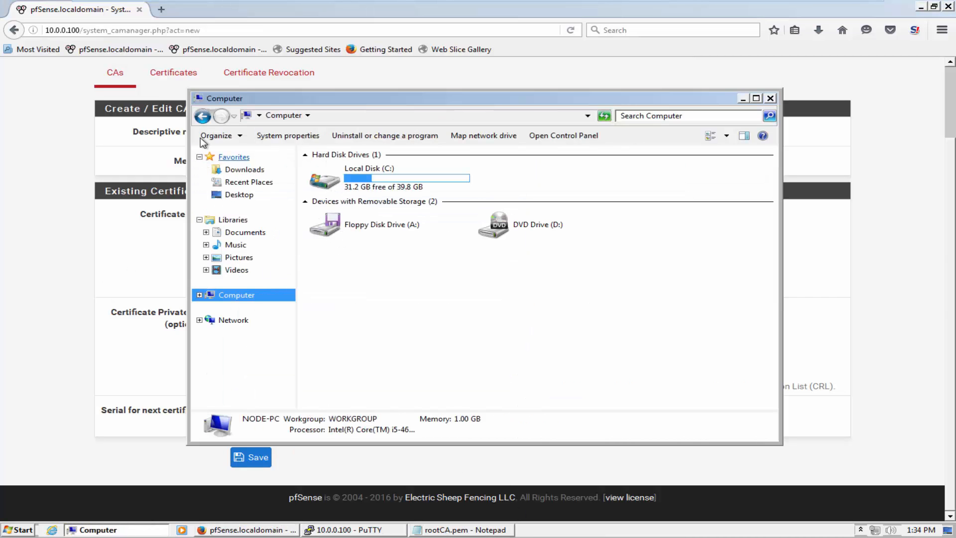
{"action": "left_click", "coordinate": [202, 116]}
{"action": "left_click", "coordinate": [335, 170]}
{"action": "right_click", "coordinate": [341, 172]}
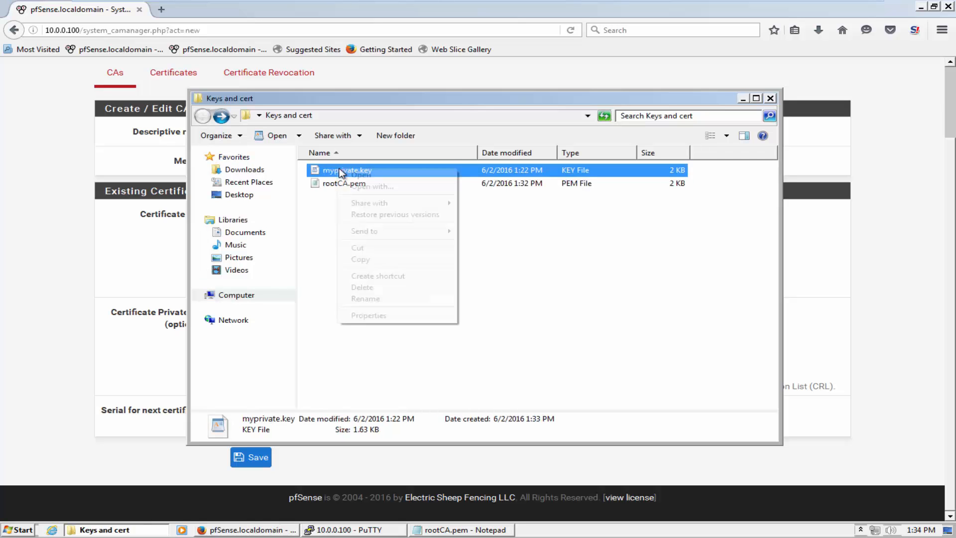
{"action": "left_click", "coordinate": [361, 175]}
{"action": "key", "text": "ctrl+a"}
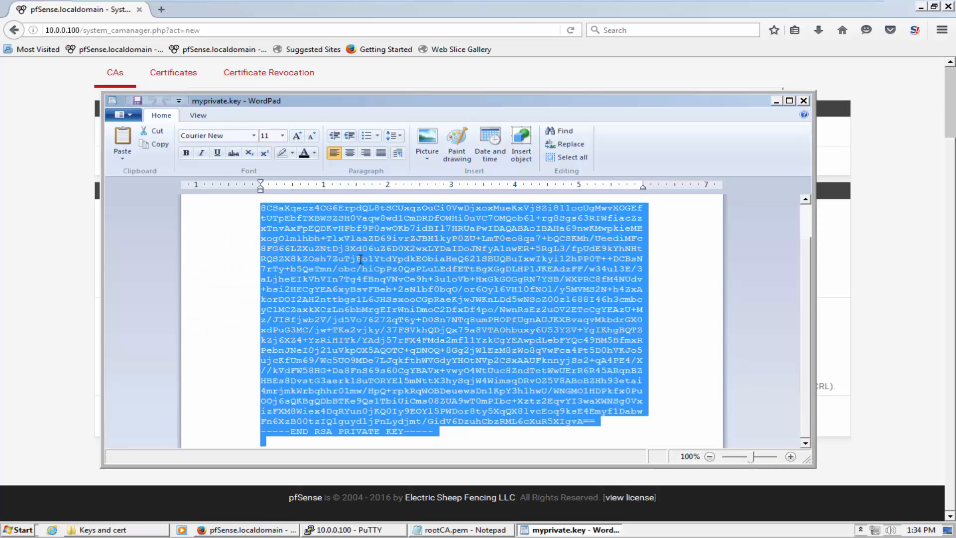
{"action": "left_click", "coordinate": [50, 256]}
{"action": "left_click", "coordinate": [295, 317]}
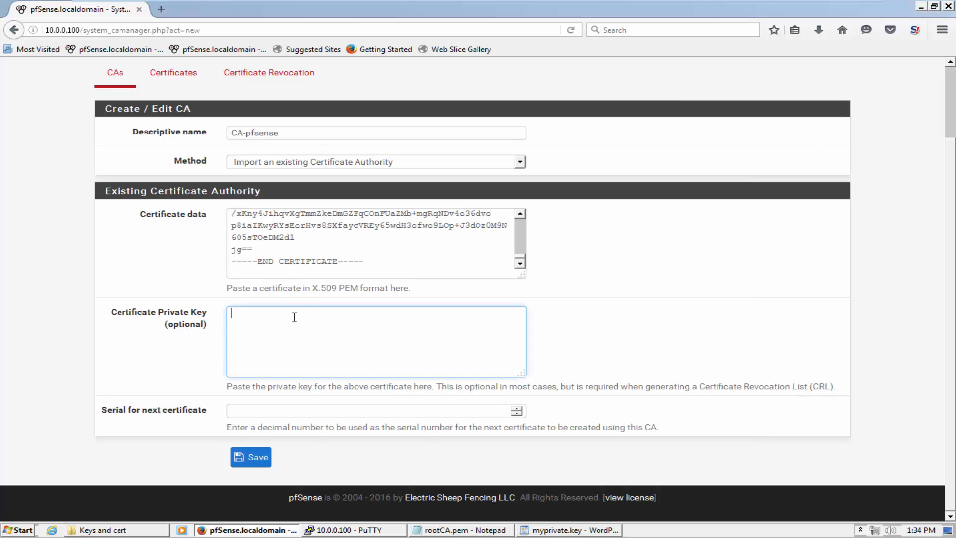
{"action": "key", "text": "ctrl+v"}
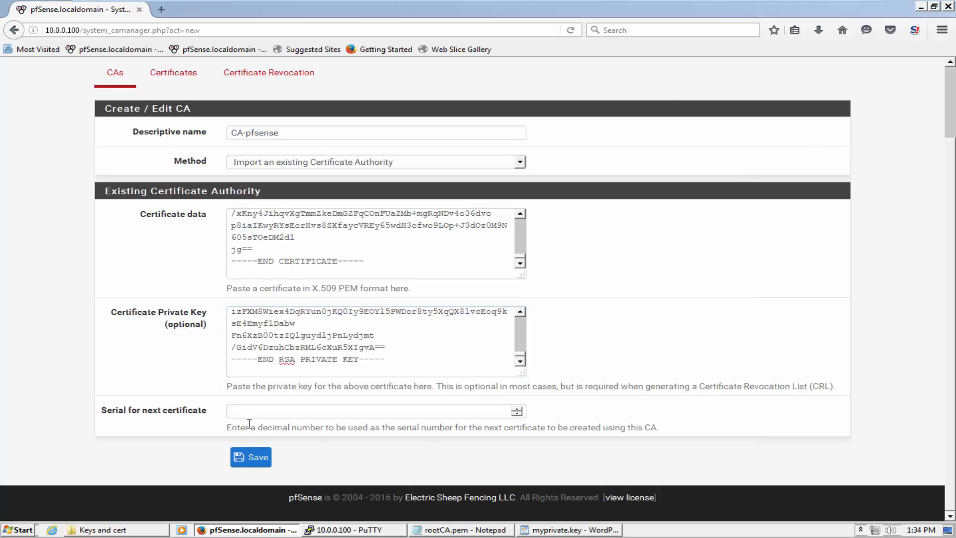
{"action": "left_click", "coordinate": [251, 457]}
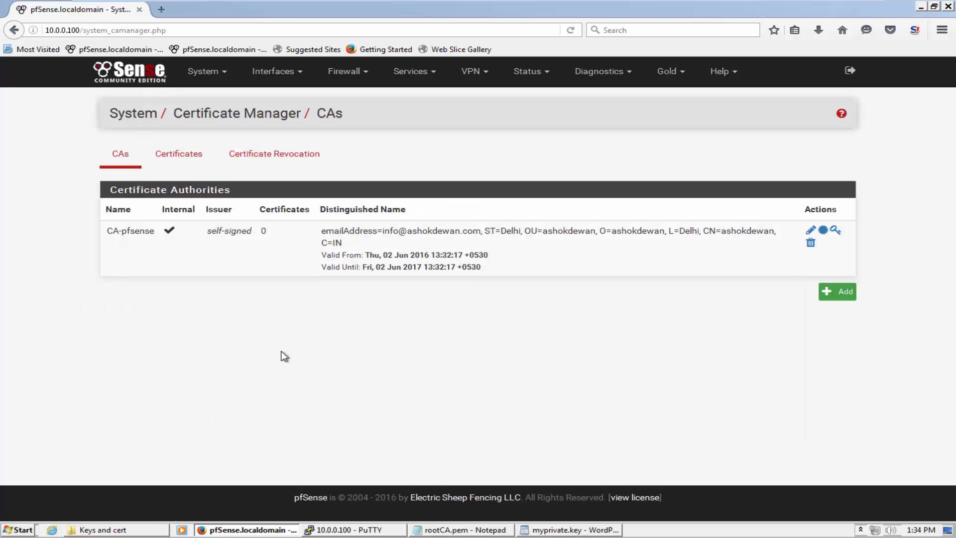
Enable Squid's transparent HTTP proxy and SSL filtering with CA-pfsense, and save
{"action": "left_click", "coordinate": [411, 71]}
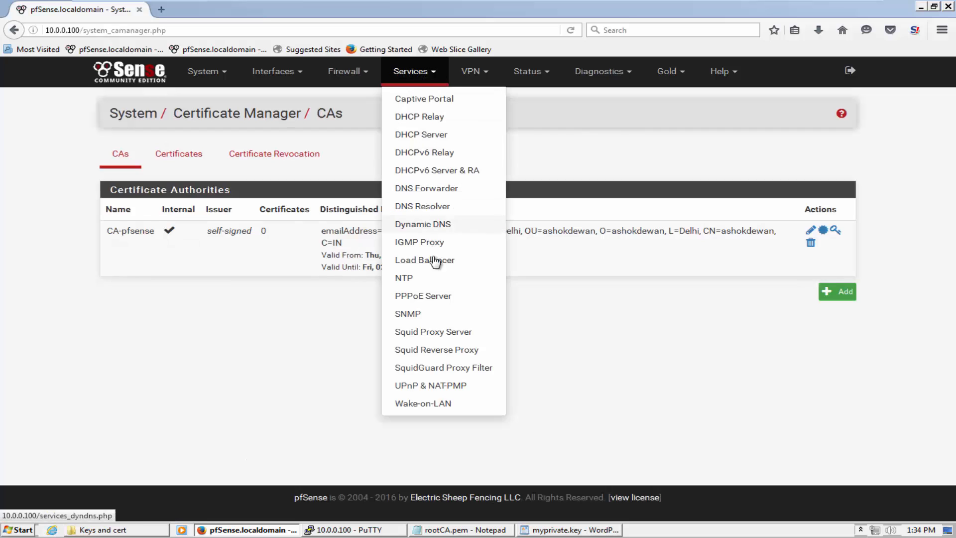
{"action": "left_click", "coordinate": [446, 332]}
{"action": "scroll", "coordinate": [434, 324], "scroll_direction": "down", "scroll_amount": 10}
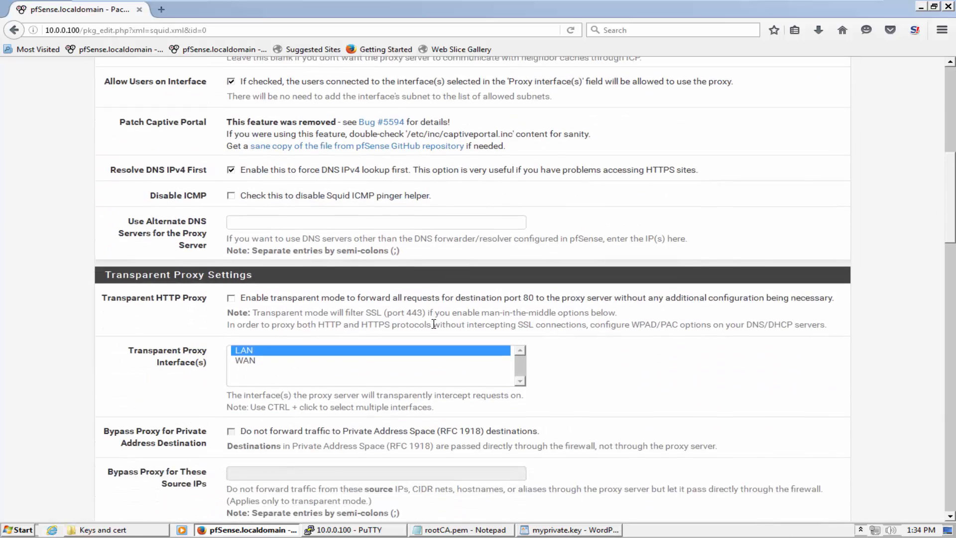
{"action": "left_click", "coordinate": [327, 292]}
{"action": "scroll", "coordinate": [326, 293], "scroll_direction": "down", "scroll_amount": 5}
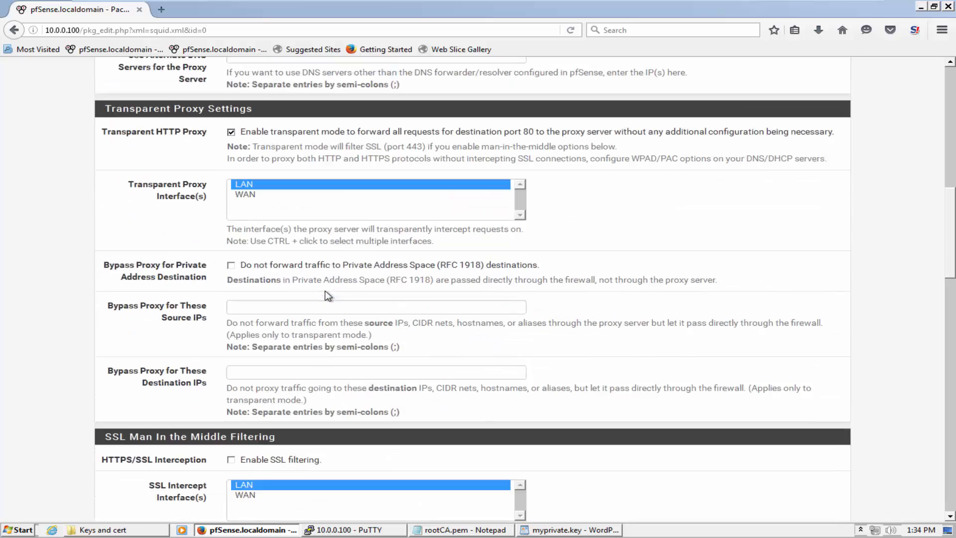
{"action": "scroll", "coordinate": [327, 296], "scroll_direction": "down", "scroll_amount": 5}
{"action": "left_click", "coordinate": [299, 209]}
{"action": "scroll", "coordinate": [299, 209], "scroll_direction": "down", "scroll_amount": 2}
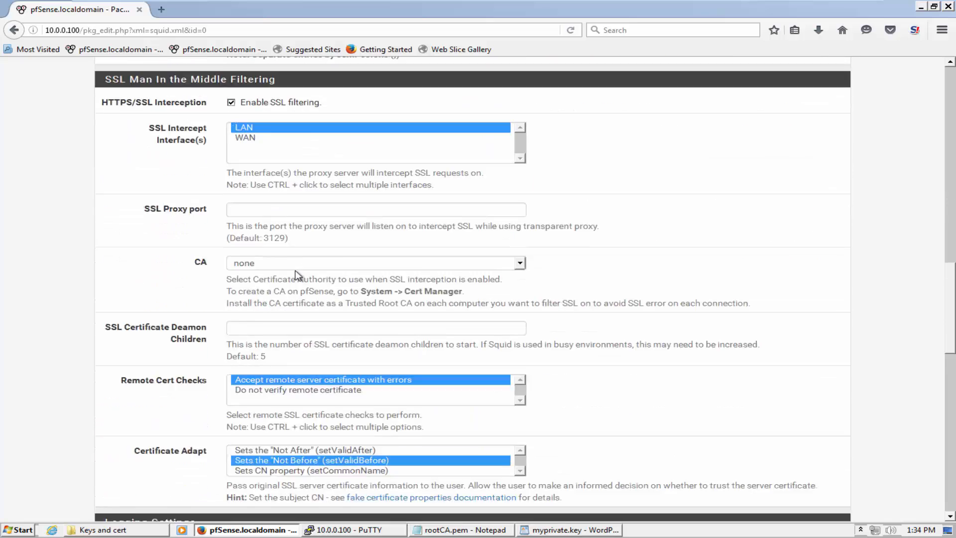
{"action": "scroll", "coordinate": [298, 275], "scroll_direction": "down", "scroll_amount": 1}
{"action": "left_click", "coordinate": [294, 232]}
{"action": "left_click", "coordinate": [284, 245]}
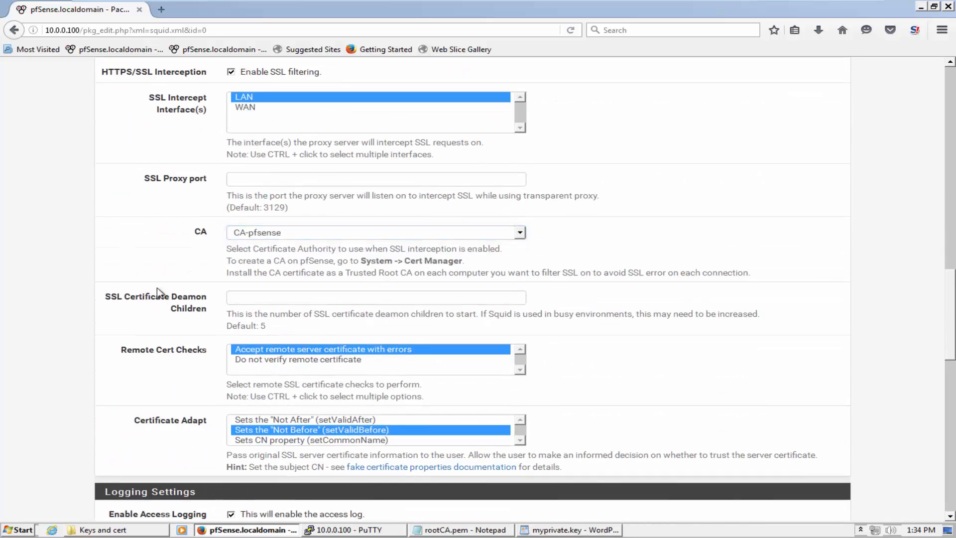
{"action": "scroll", "coordinate": [157, 291], "scroll_direction": "down", "scroll_amount": 15}
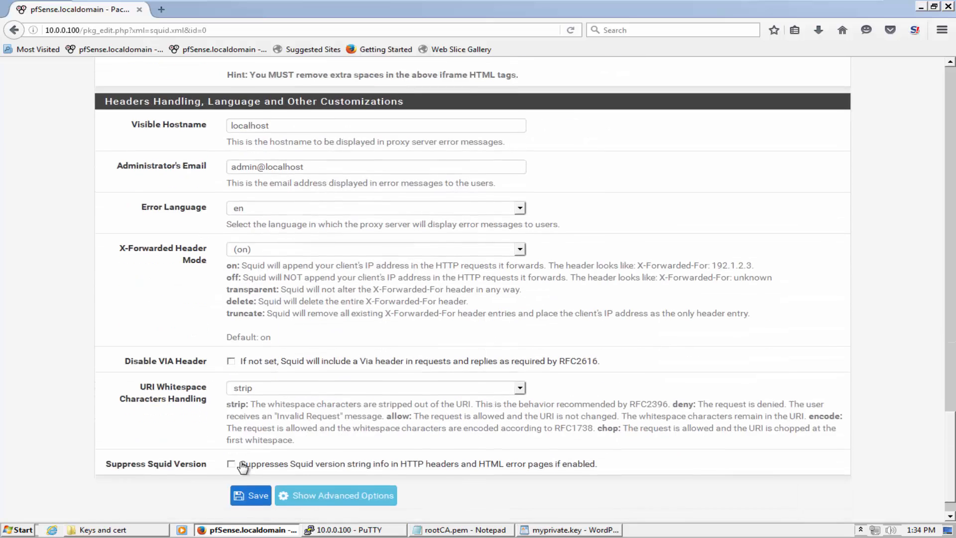
{"action": "scroll", "coordinate": [244, 473], "scroll_direction": "down", "scroll_amount": 1}
{"action": "left_click", "coordinate": [258, 496]}
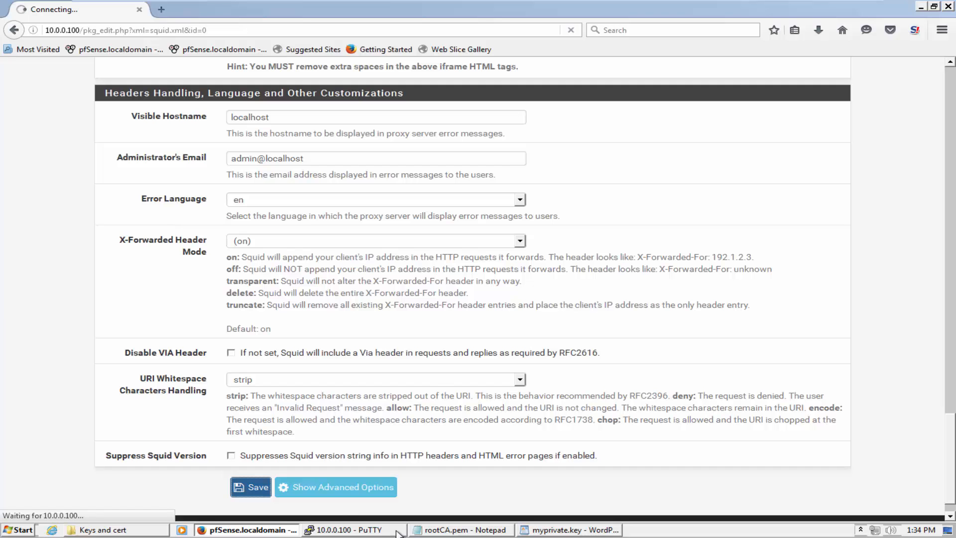
Close the rootCA.pem Notepad and myprivate.key WordPad windows and view Status > Services
{"action": "left_click", "coordinate": [468, 530]}
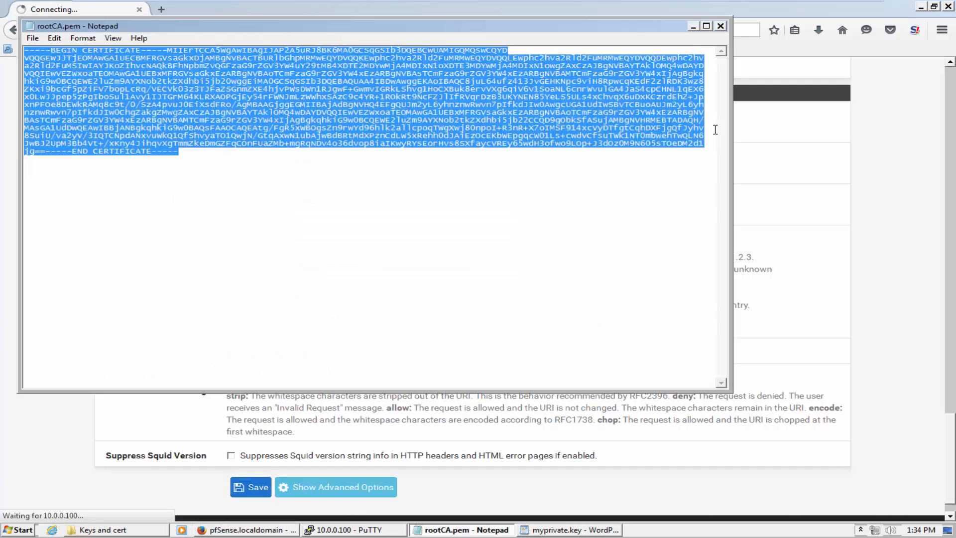
{"action": "left_click", "coordinate": [721, 27]}
{"action": "left_click", "coordinate": [490, 530]}
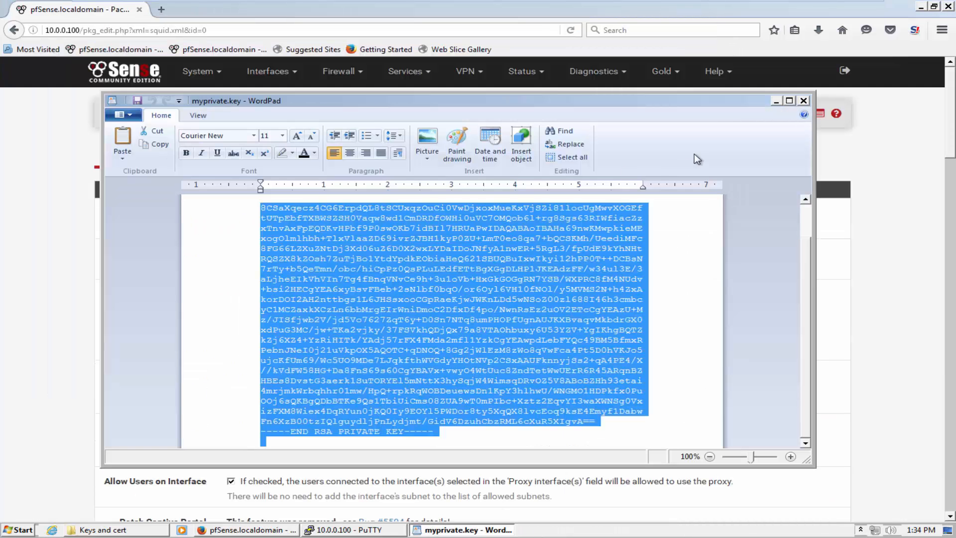
{"action": "left_click", "coordinate": [804, 100]}
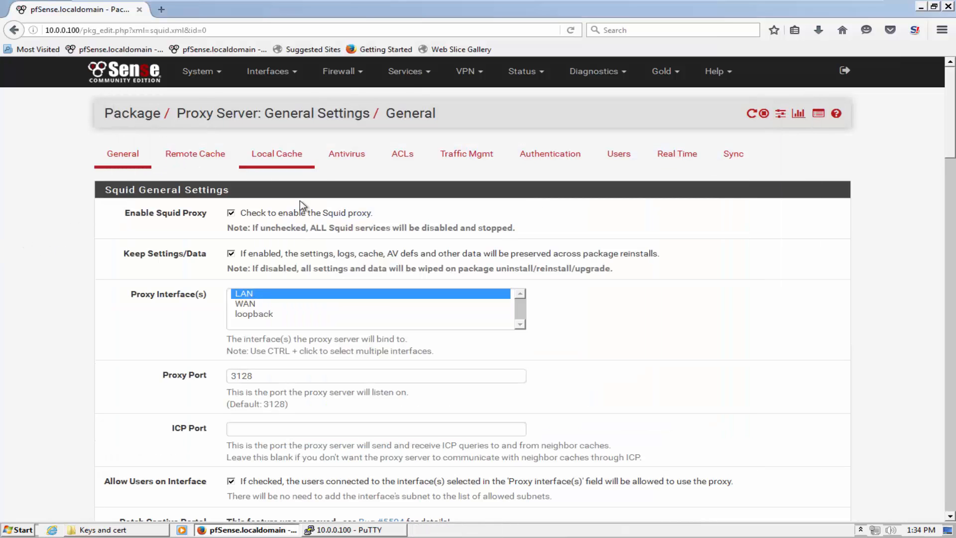
{"action": "left_click", "coordinate": [525, 72]}
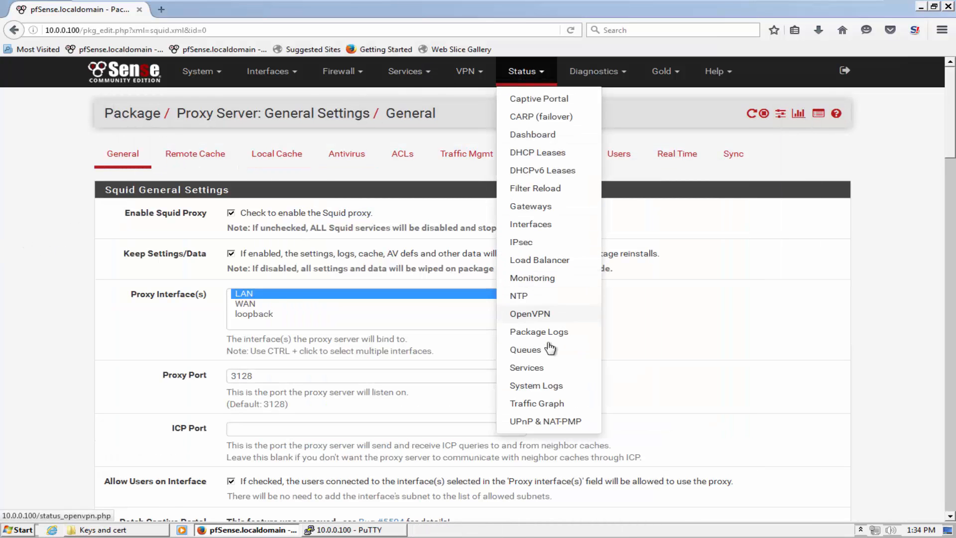
{"action": "left_click", "coordinate": [549, 373]}
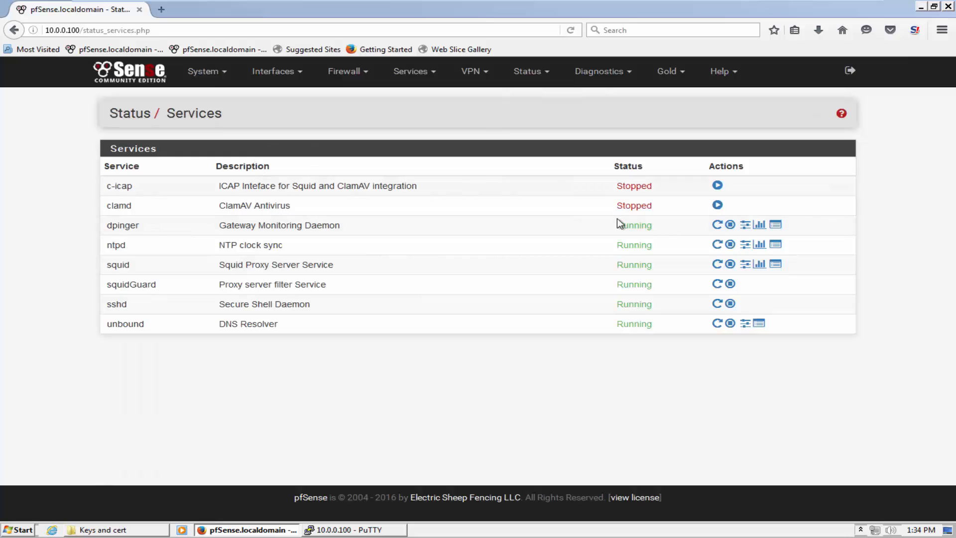
Return to the certificate authorities list in System > Cert. Manager
{"action": "left_click", "coordinate": [210, 74]}
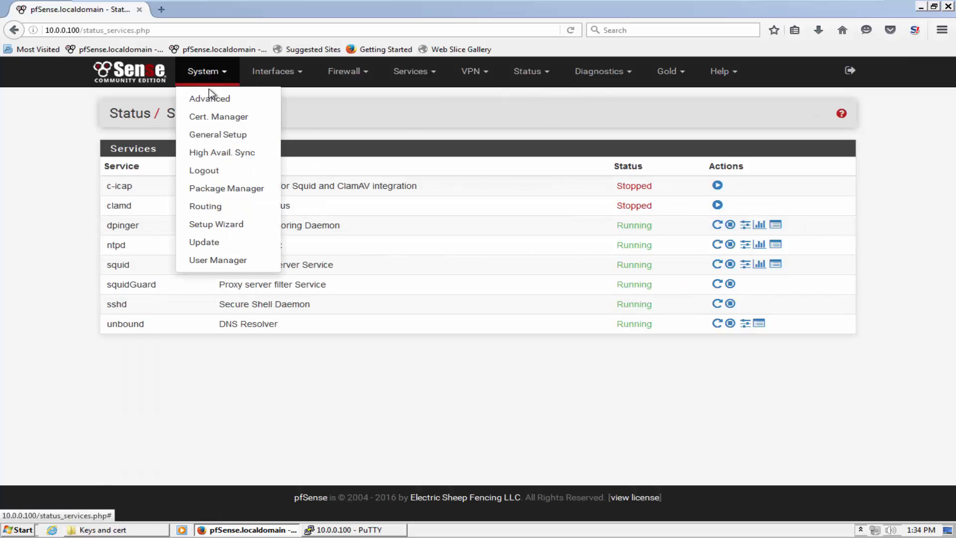
{"action": "left_click", "coordinate": [214, 121]}
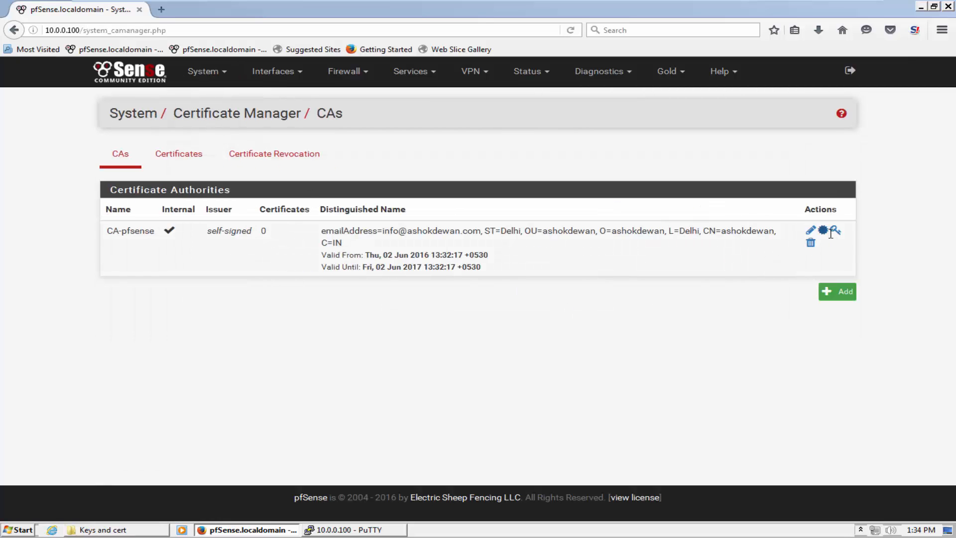
{"action": "left_click", "coordinate": [951, 530]}
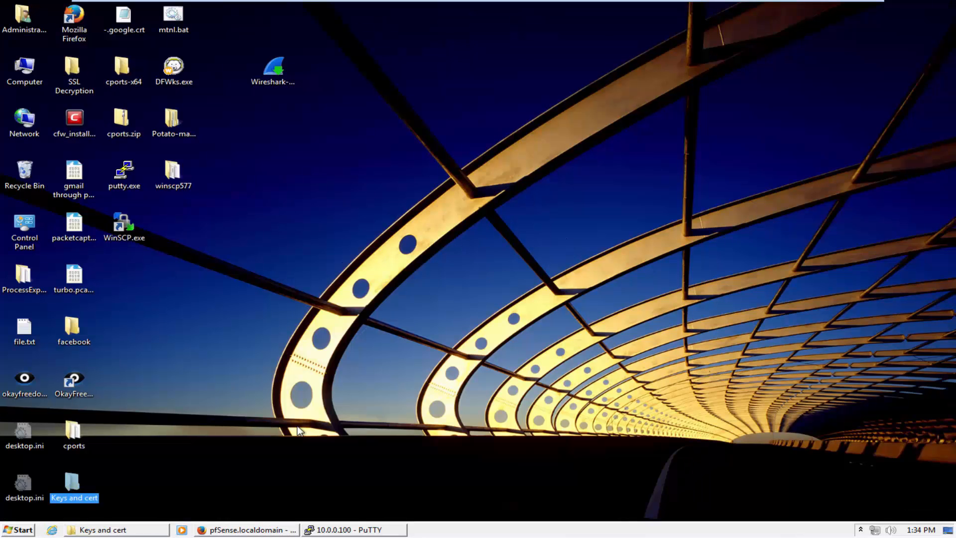
{"action": "left_click", "coordinate": [231, 531]}
Export the CA-pfsense certificate to the Desktop as CA-pfsense.crt
{"action": "left_click", "coordinate": [823, 230]}
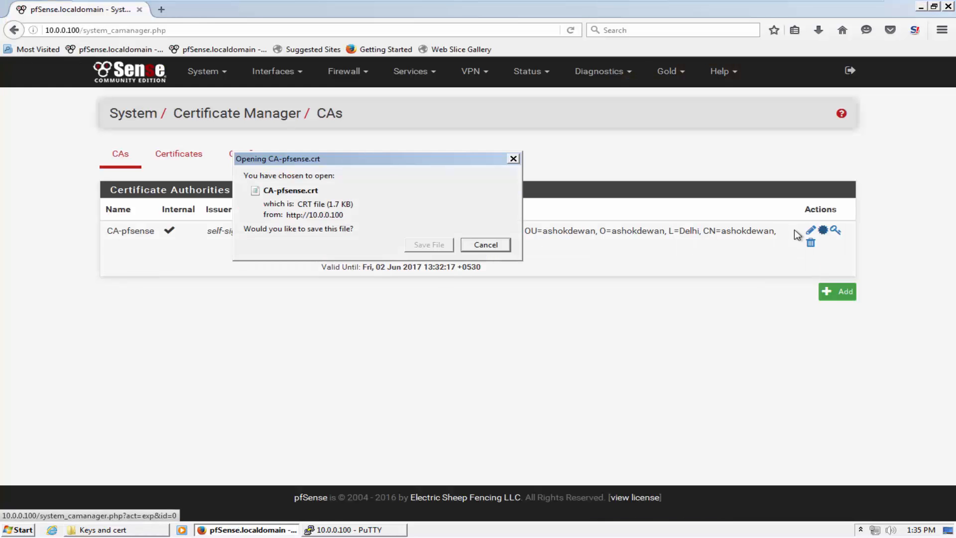
{"action": "left_click", "coordinate": [420, 245]}
{"action": "left_click", "coordinate": [55, 111]}
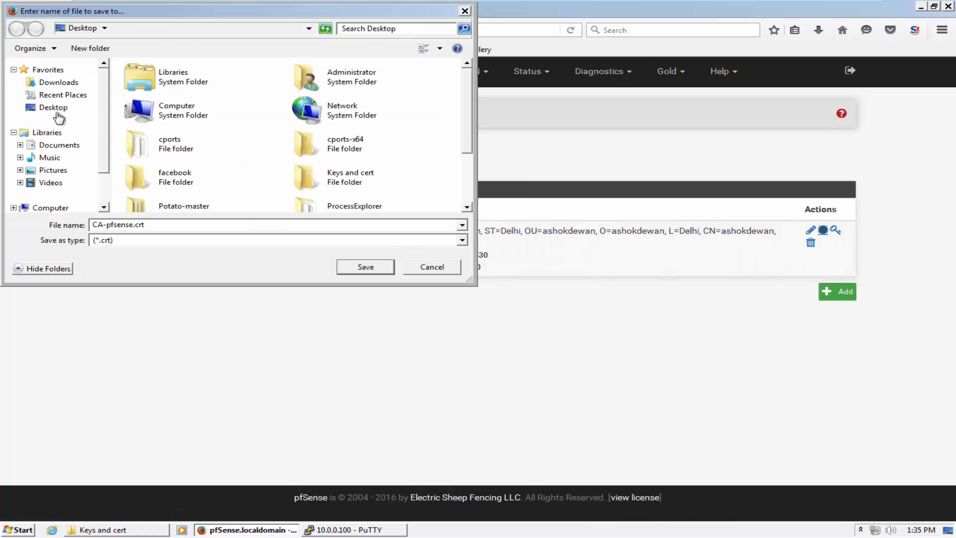
{"action": "left_click", "coordinate": [354, 269]}
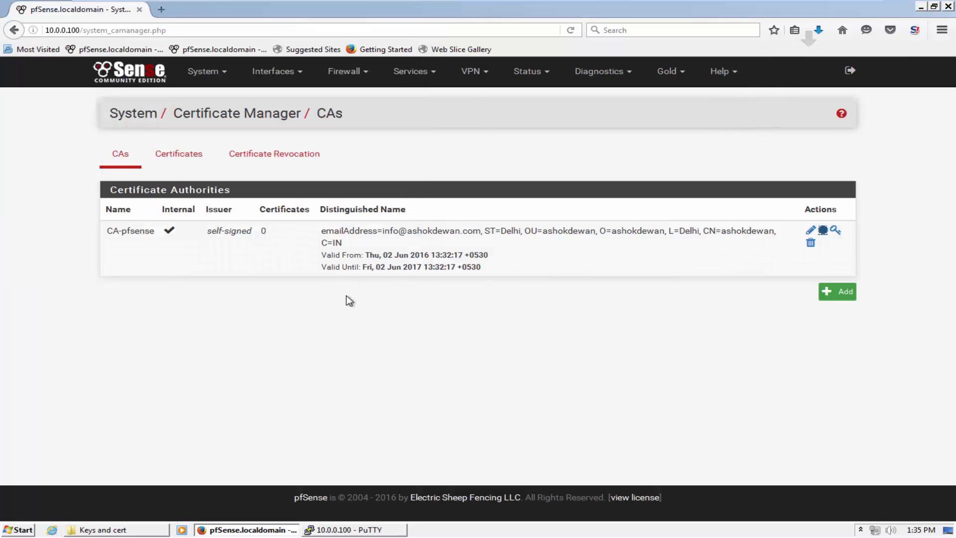
{"action": "left_click", "coordinate": [54, 529]}
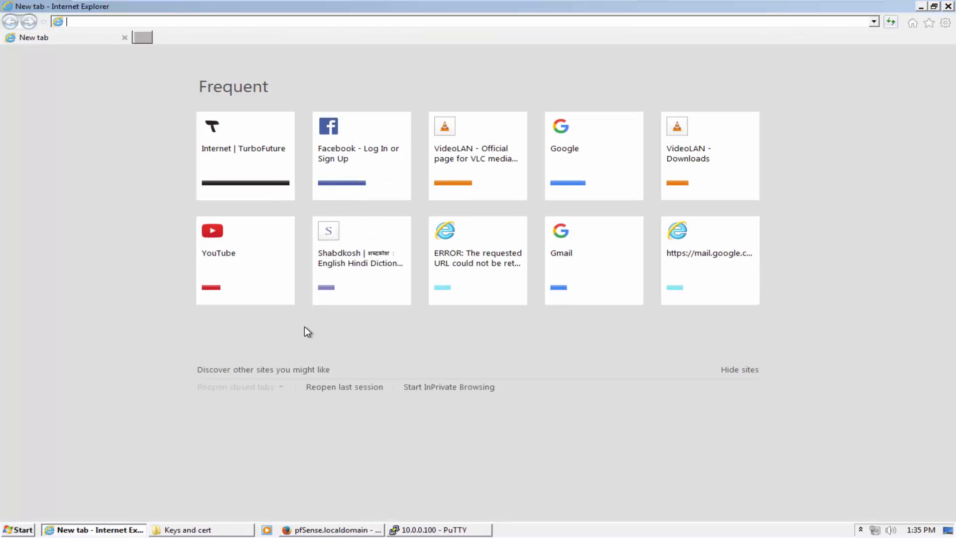
Delete the previously imported root certificate from Internet Explorer's Trusted Root Certification Authorities store
{"action": "left_click", "coordinate": [946, 24]}
{"action": "left_click", "coordinate": [875, 161]}
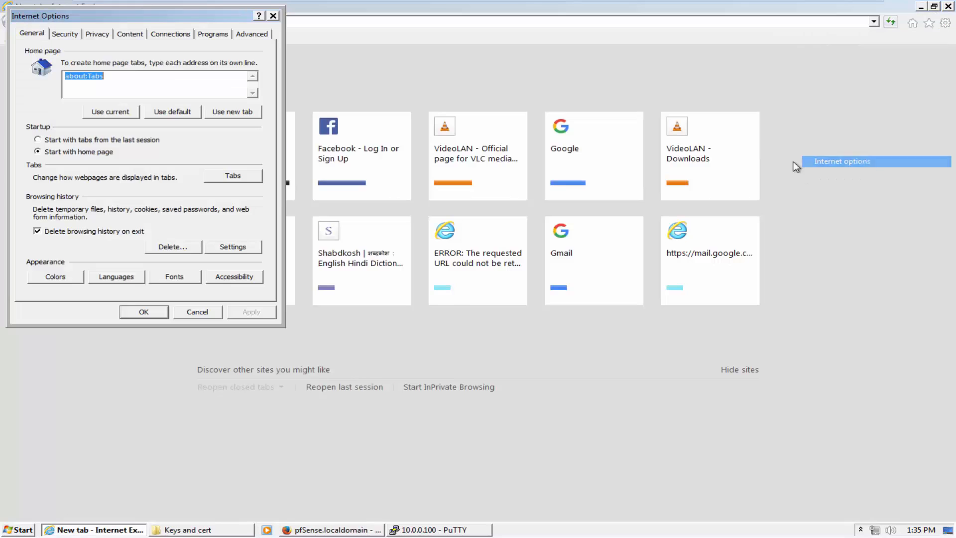
{"action": "left_click", "coordinate": [131, 33]}
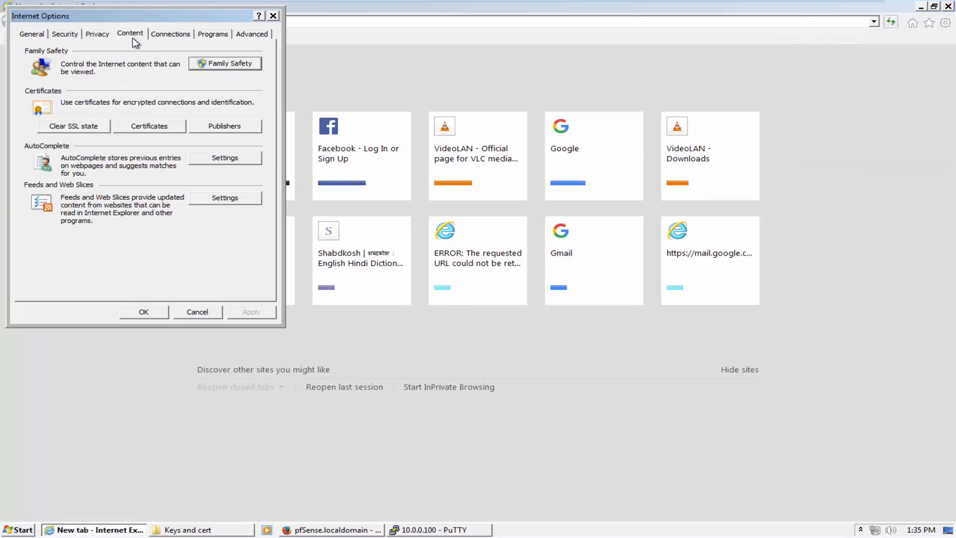
{"action": "left_click", "coordinate": [155, 128]}
{"action": "left_click", "coordinate": [269, 71]}
{"action": "left_click", "coordinate": [166, 133]}
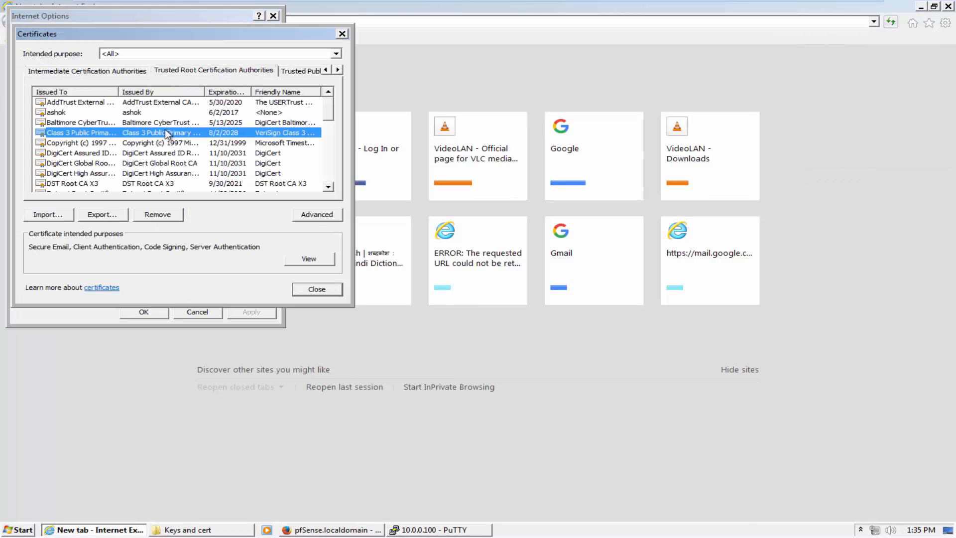
{"action": "key", "text": "Up"}
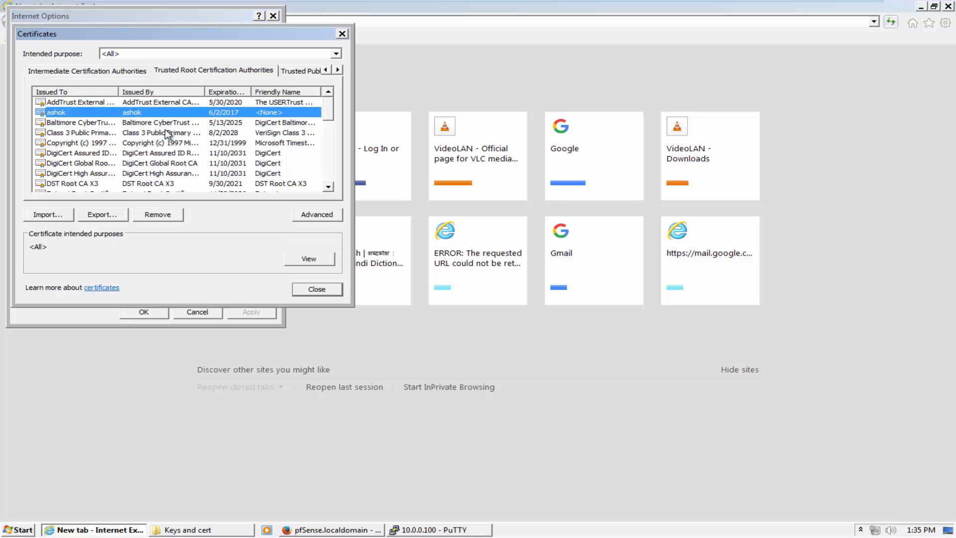
{"action": "left_click", "coordinate": [157, 215]}
{"action": "left_click", "coordinate": [540, 331]}
{"action": "left_click", "coordinate": [542, 340]}
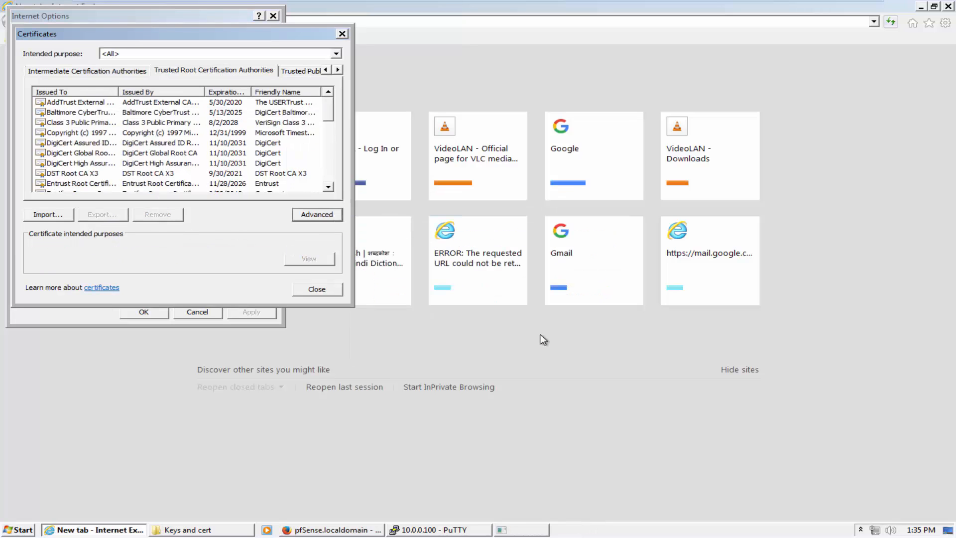
{"action": "left_click", "coordinate": [180, 145]}
{"action": "key", "text": "a"}
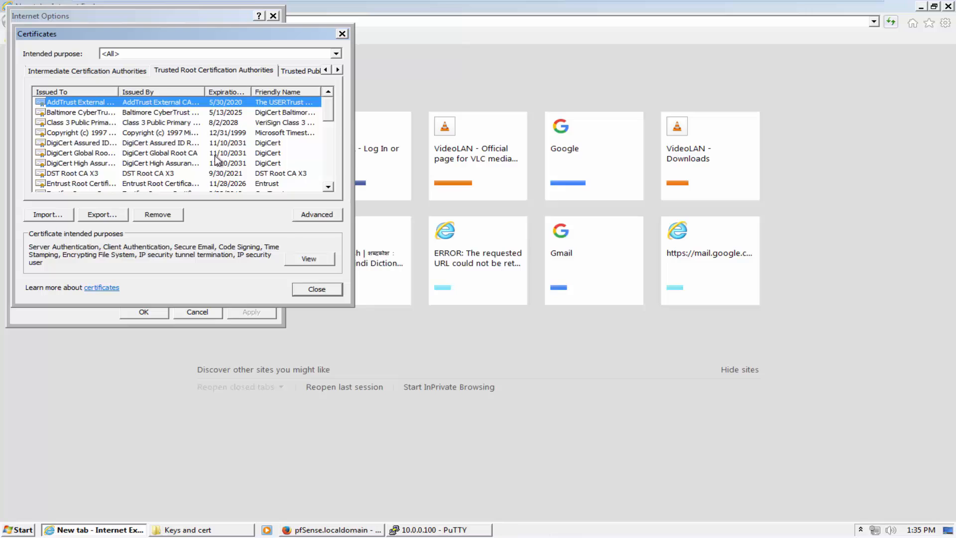
{"action": "left_click", "coordinate": [316, 293]}
{"action": "left_click", "coordinate": [147, 313]}
Review the LAN proxy settings under Internet Options > Connections
{"action": "left_click", "coordinate": [945, 22]}
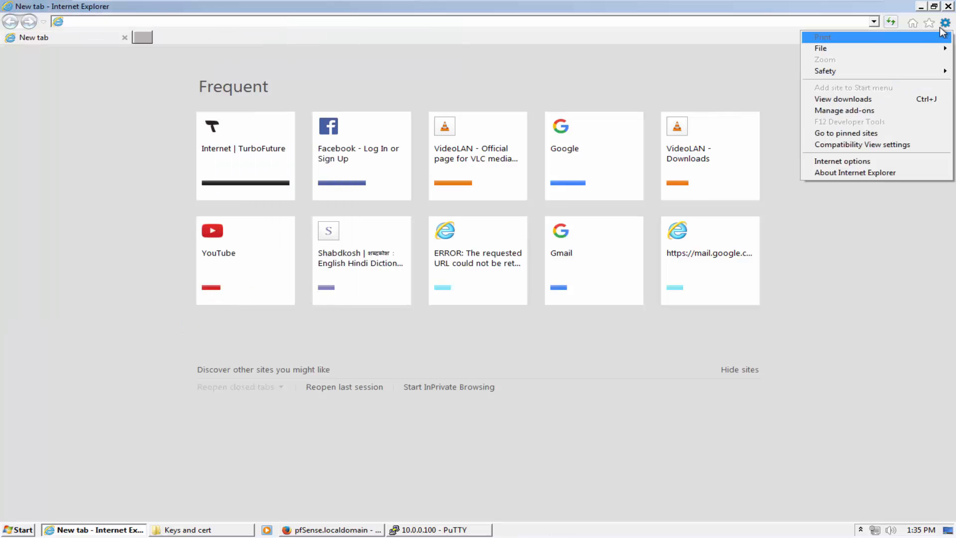
{"action": "left_click", "coordinate": [847, 161]}
{"action": "left_click", "coordinate": [171, 34]}
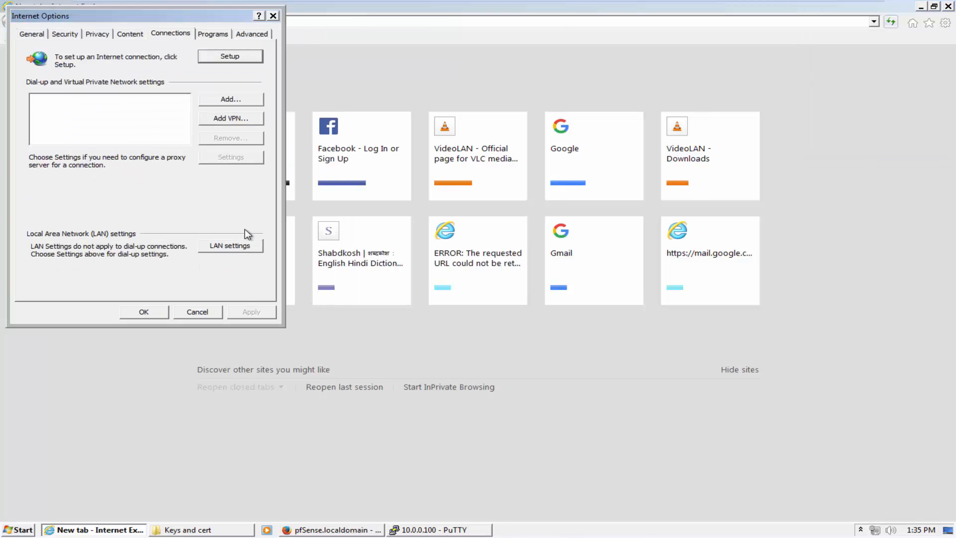
{"action": "left_click", "coordinate": [230, 245]}
{"action": "left_click", "coordinate": [161, 215]}
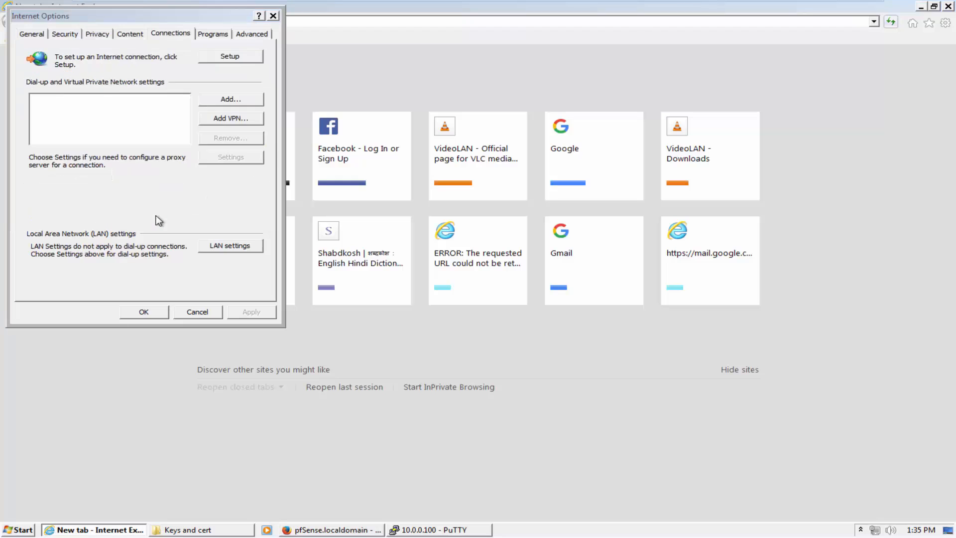
{"action": "left_click", "coordinate": [148, 313]}
Start a certificate import into Trusted Root Certification Authorities and browse for the file
{"action": "left_click", "coordinate": [945, 22]}
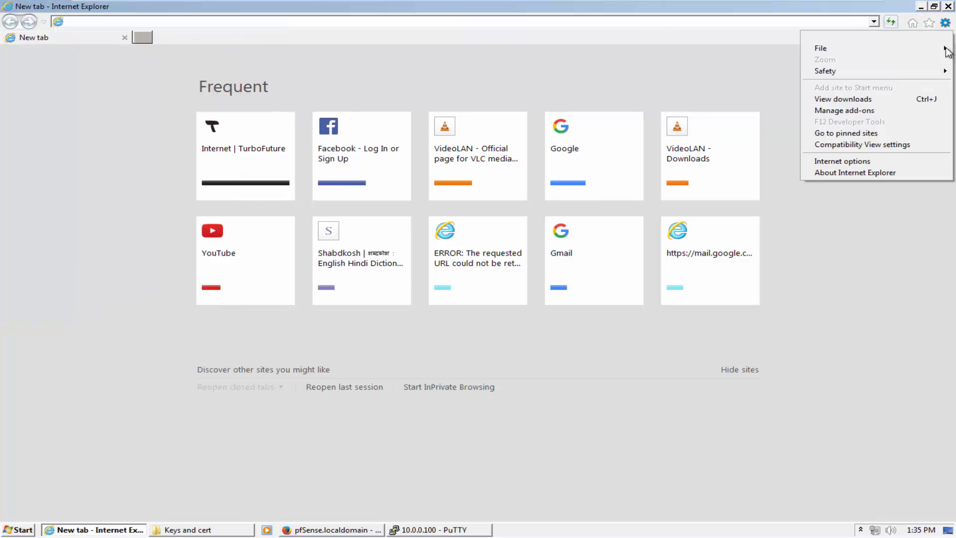
{"action": "left_click", "coordinate": [872, 160]}
{"action": "left_click", "coordinate": [141, 35]}
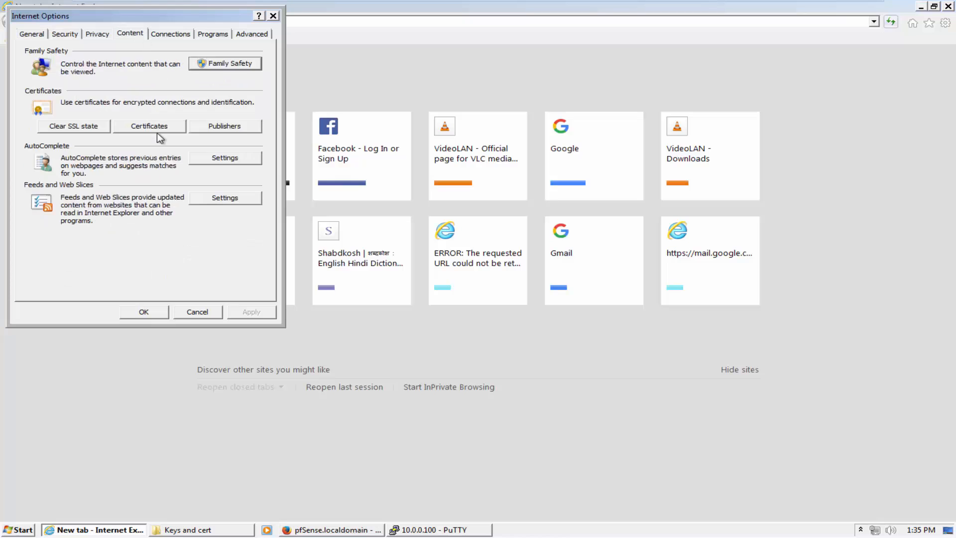
{"action": "left_click", "coordinate": [156, 129]}
{"action": "left_click", "coordinate": [278, 75]}
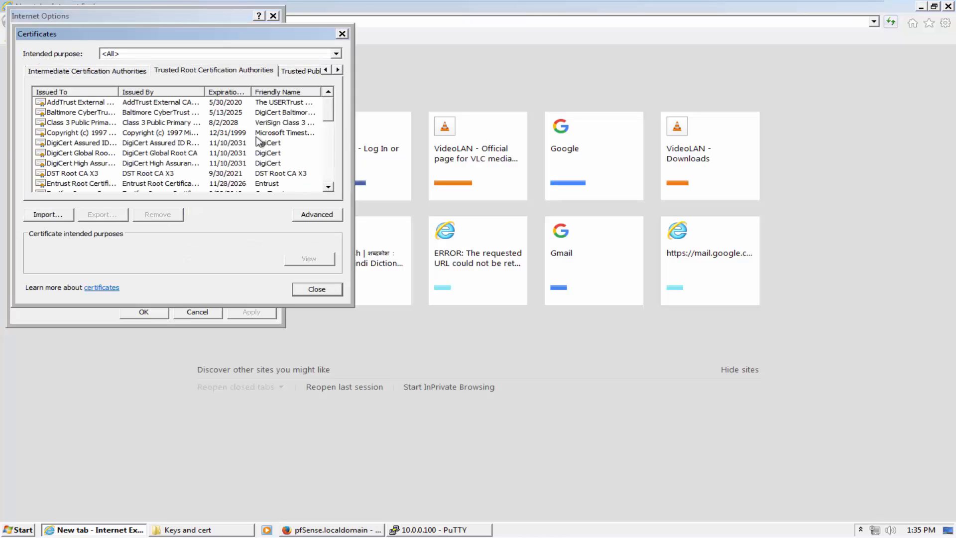
{"action": "left_click", "coordinate": [48, 214]}
{"action": "left_click", "coordinate": [273, 292]}
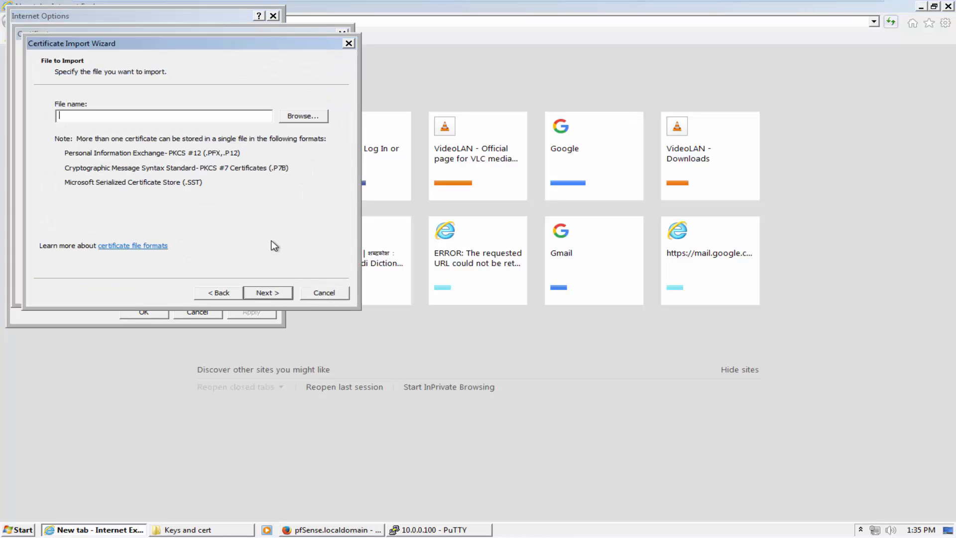
{"action": "left_click", "coordinate": [315, 120]}
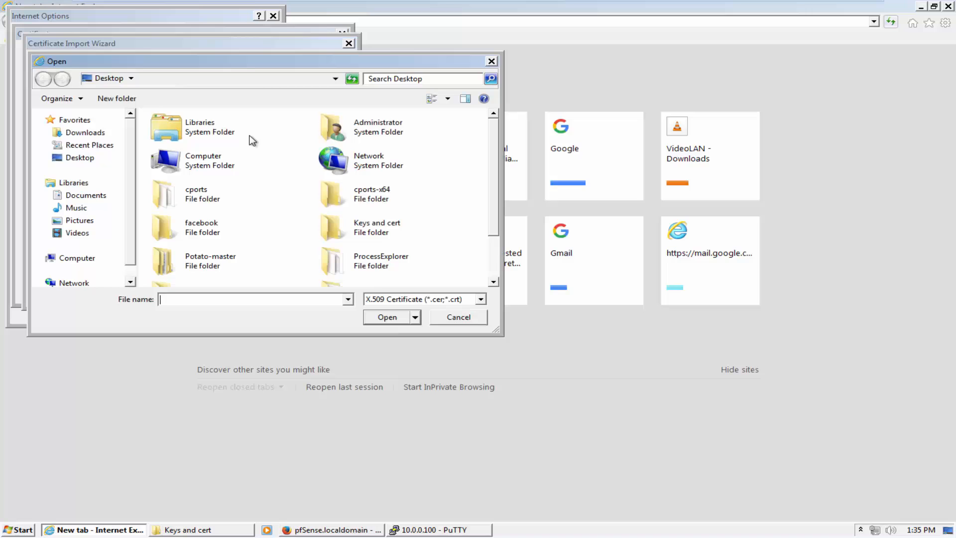
{"action": "left_click", "coordinate": [73, 158]}
{"action": "left_click_drag", "start_coordinate": [490, 182], "coordinate": [497, 217]}
{"action": "left_click", "coordinate": [366, 174]}
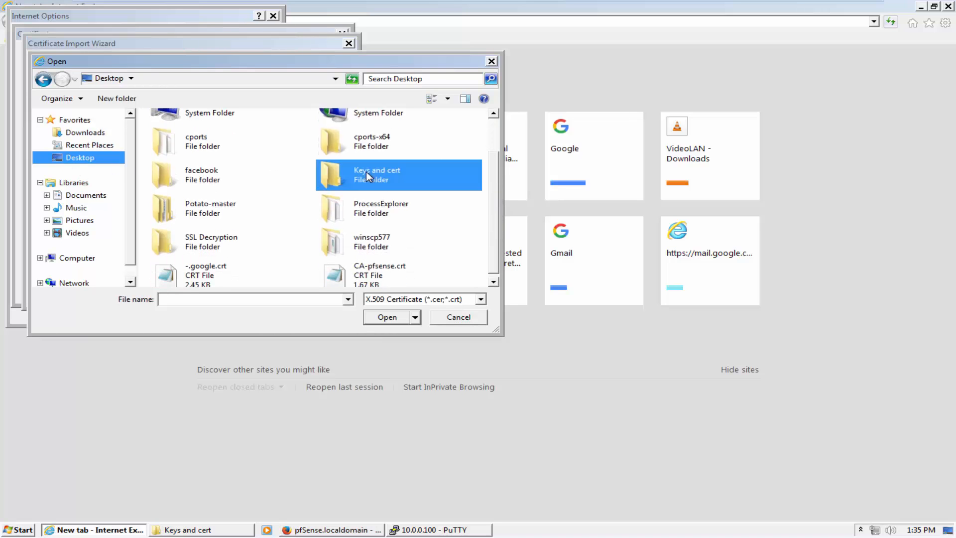
{"action": "double_click", "coordinate": [366, 172]}
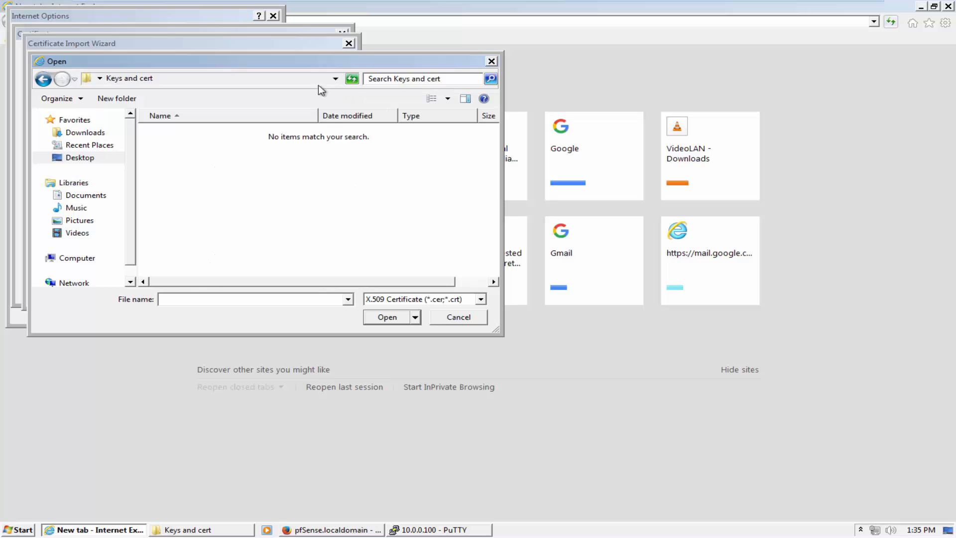
Import Desktop\CA-pfsense.crt into Trusted Root and accept the security warning
{"action": "left_click", "coordinate": [46, 79]}
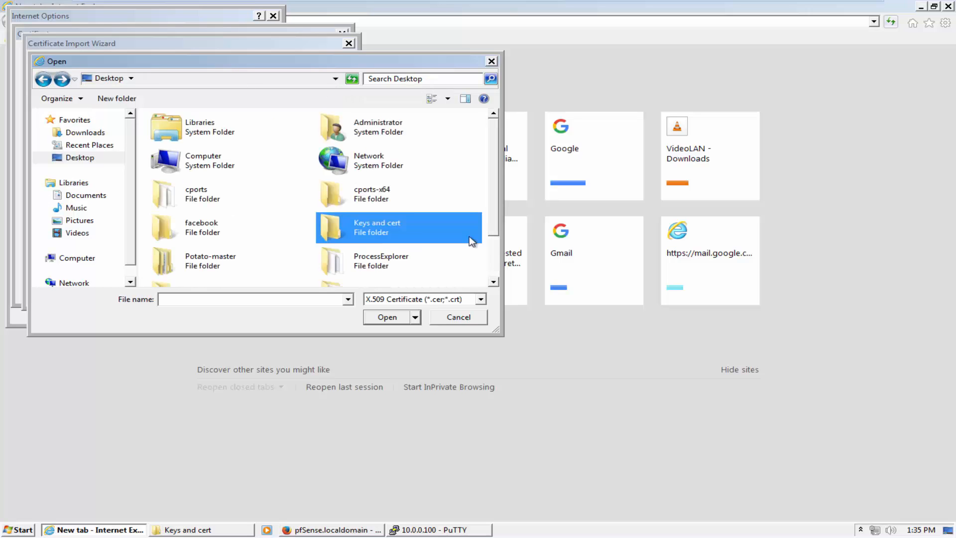
{"action": "left_click_drag", "start_coordinate": [493, 237], "coordinate": [494, 278]}
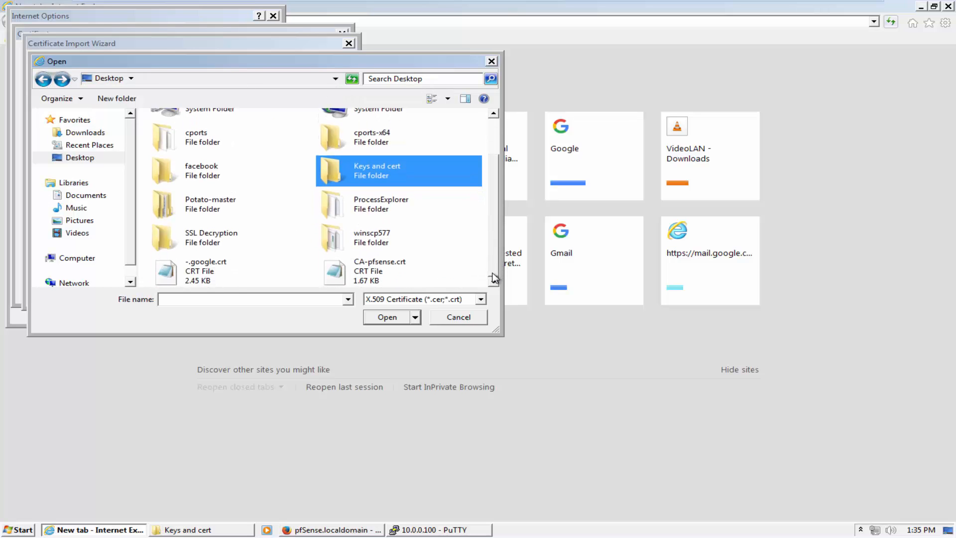
{"action": "left_click", "coordinate": [385, 263]}
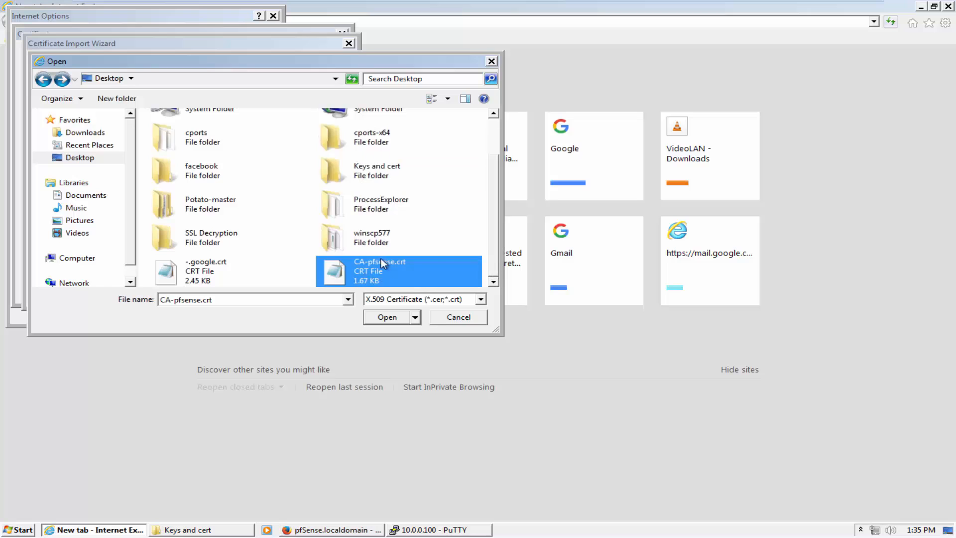
{"action": "left_click", "coordinate": [390, 320]}
{"action": "left_click", "coordinate": [263, 294]}
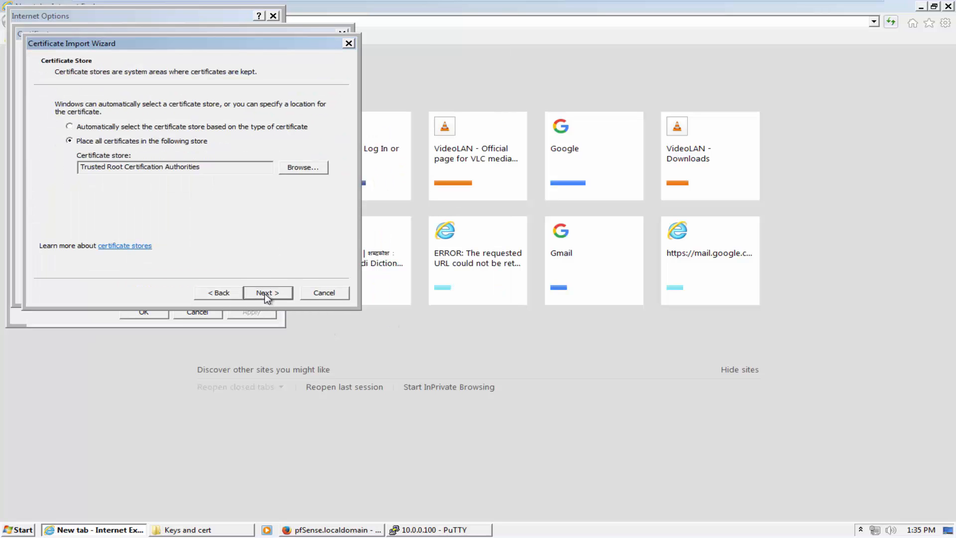
{"action": "left_click", "coordinate": [264, 294]}
{"action": "left_click", "coordinate": [267, 294]}
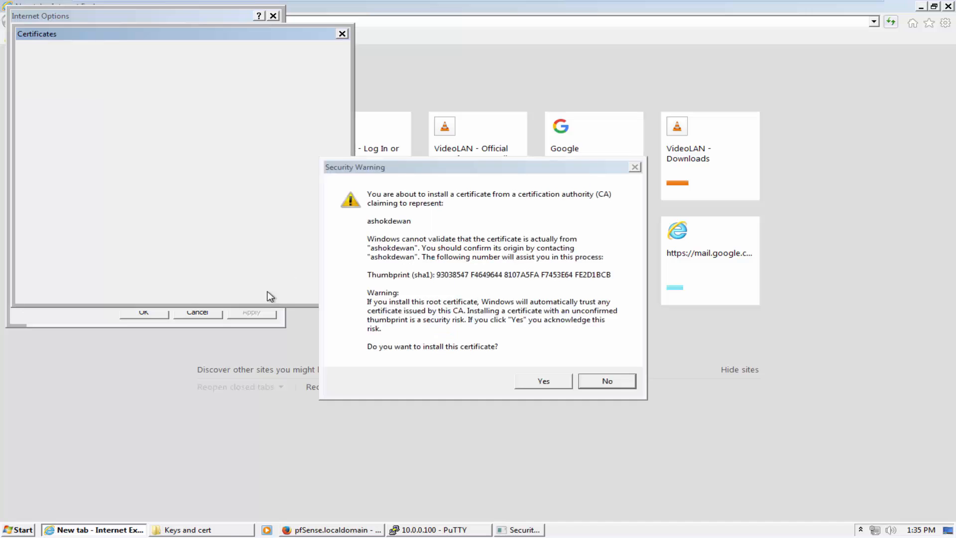
{"action": "left_click", "coordinate": [528, 380]}
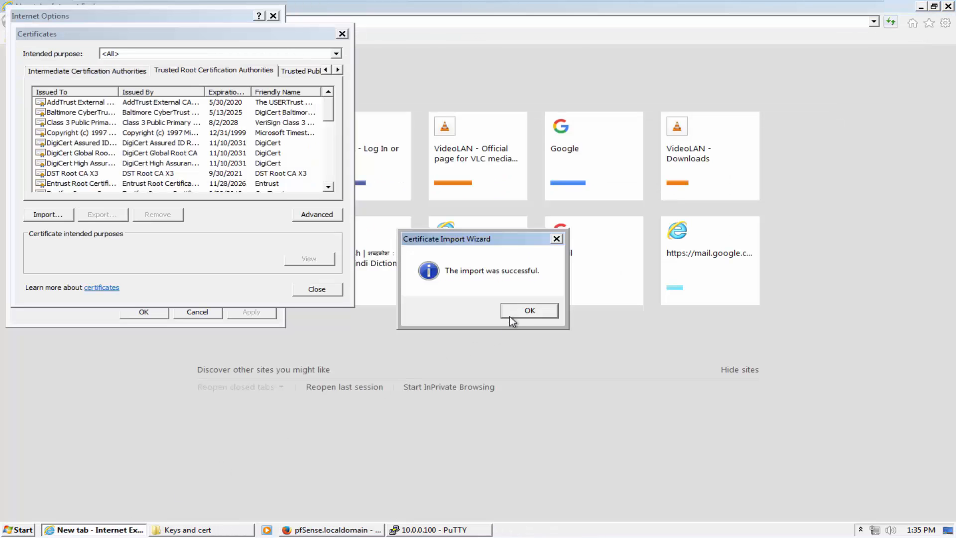
{"action": "left_click", "coordinate": [529, 310]}
Close the certificate manager and Internet Options, then load Facebook and Google in new tabs
{"action": "left_click", "coordinate": [327, 291]}
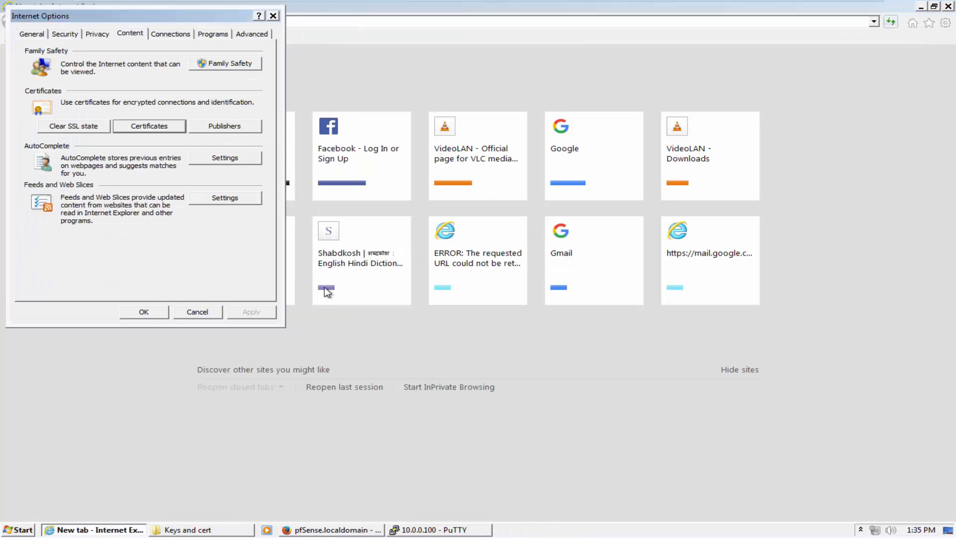
{"action": "left_click", "coordinate": [144, 311]}
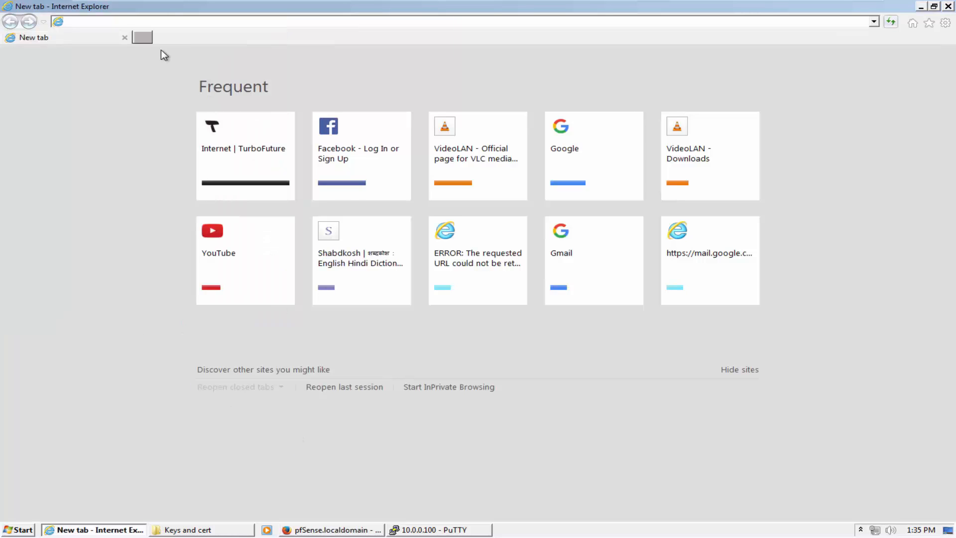
{"action": "left_click", "coordinate": [143, 37]}
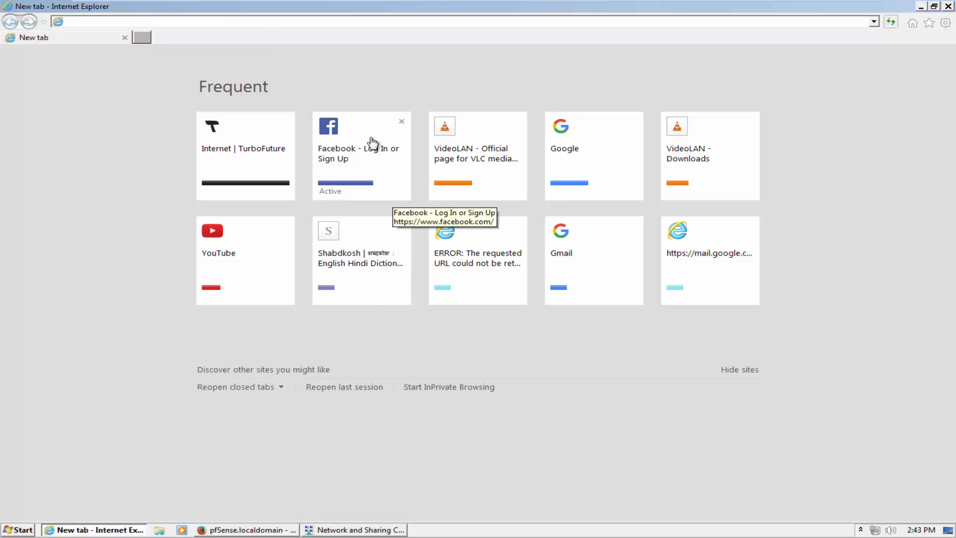
{"action": "left_click", "coordinate": [374, 146]}
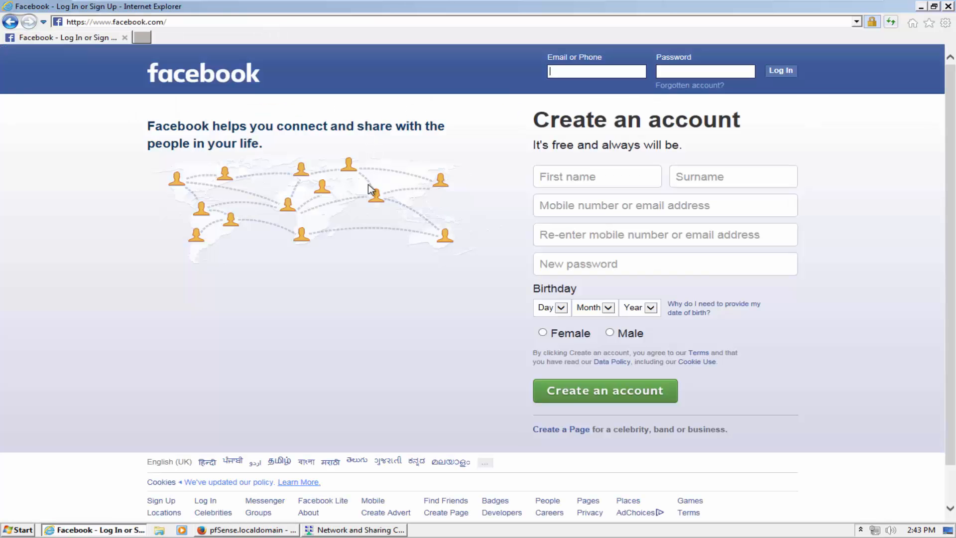
{"action": "left_click", "coordinate": [148, 36]}
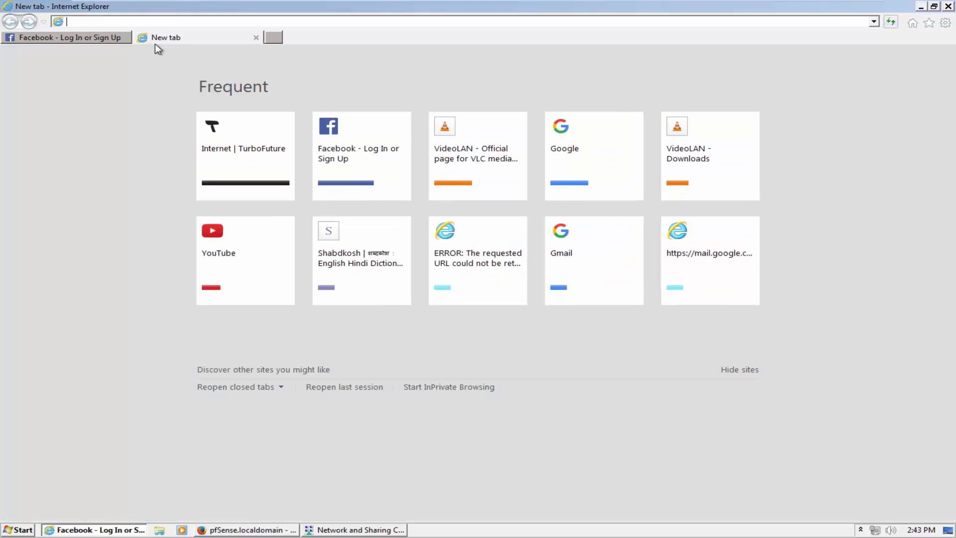
{"action": "left_click", "coordinate": [569, 143]}
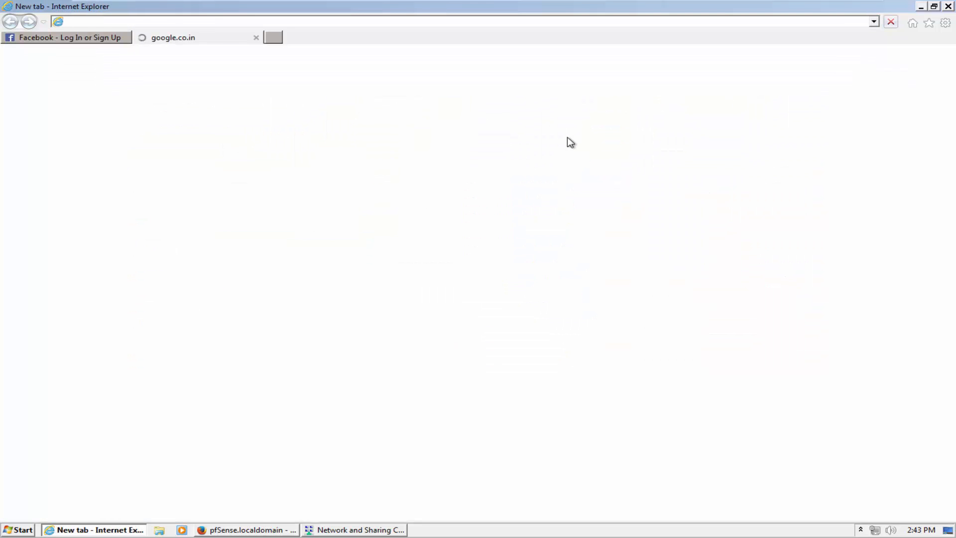
Confirm Google's certificate is issued by the trusted local CA, then launch Wireshark
{"action": "left_click", "coordinate": [872, 22]}
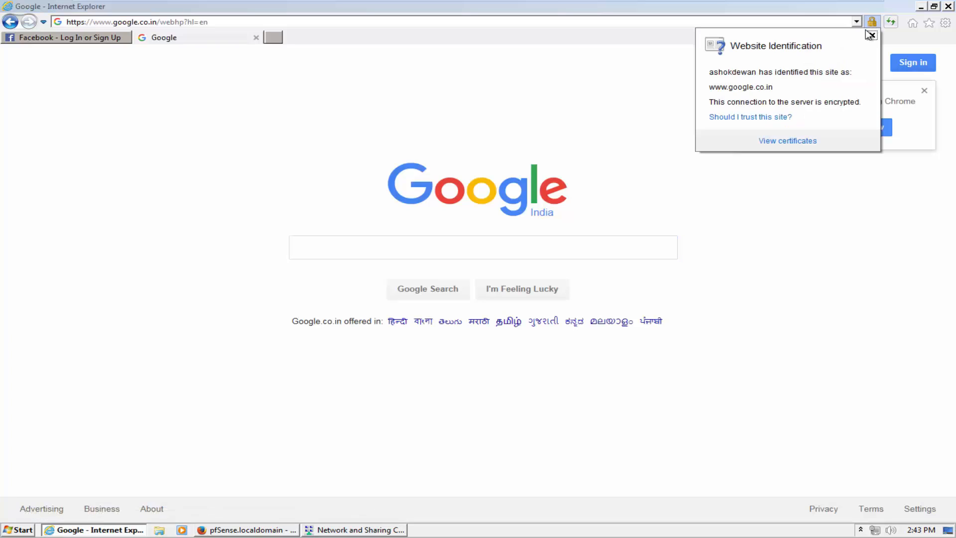
{"action": "left_click", "coordinate": [789, 140]}
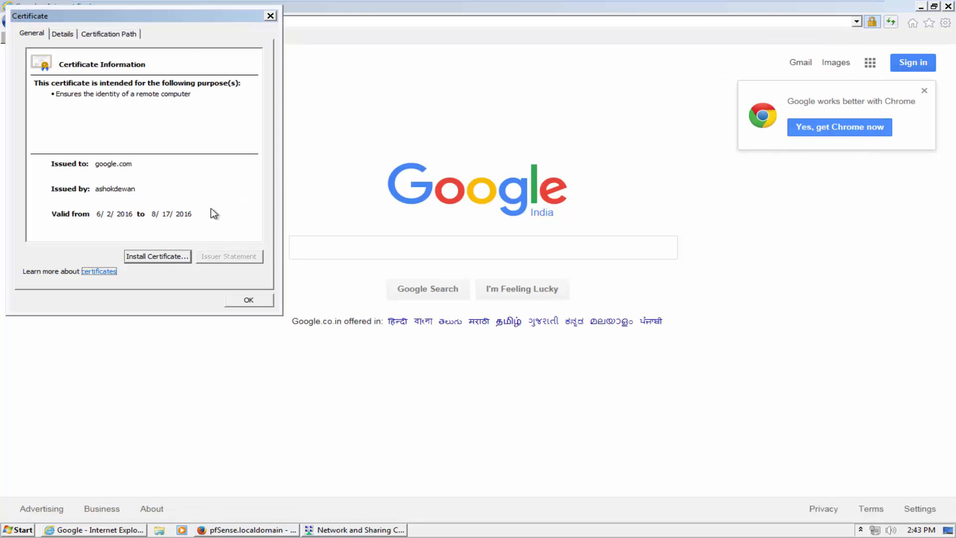
{"action": "left_click", "coordinate": [248, 299]}
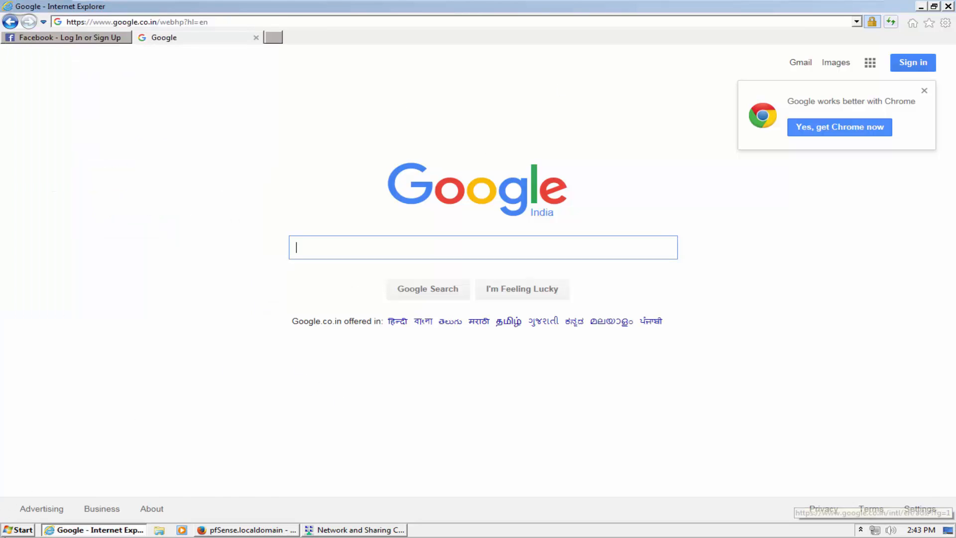
{"action": "left_click", "coordinate": [18, 529]}
{"action": "left_click", "coordinate": [84, 286]}
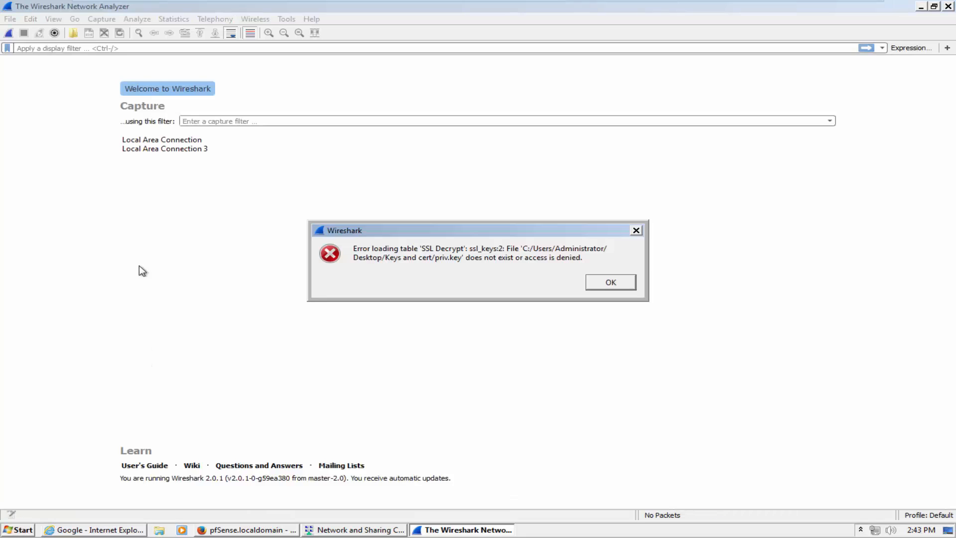
Dismiss the priv.key error and update prompt, start capturing on Local Area Connection, and open Gmail
{"action": "left_click", "coordinate": [606, 281]}
{"action": "left_click", "coordinate": [184, 348]}
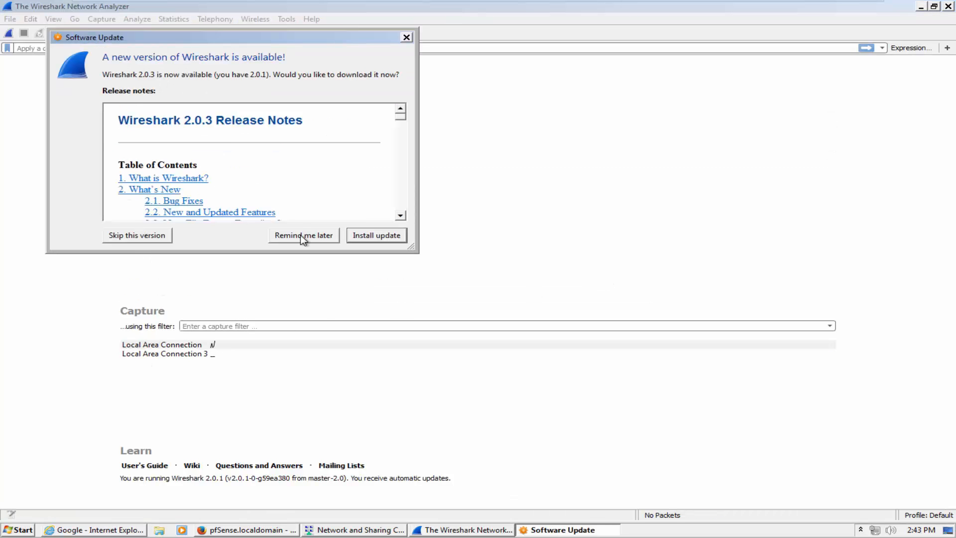
{"action": "left_click", "coordinate": [304, 236]}
{"action": "left_click", "coordinate": [9, 33]}
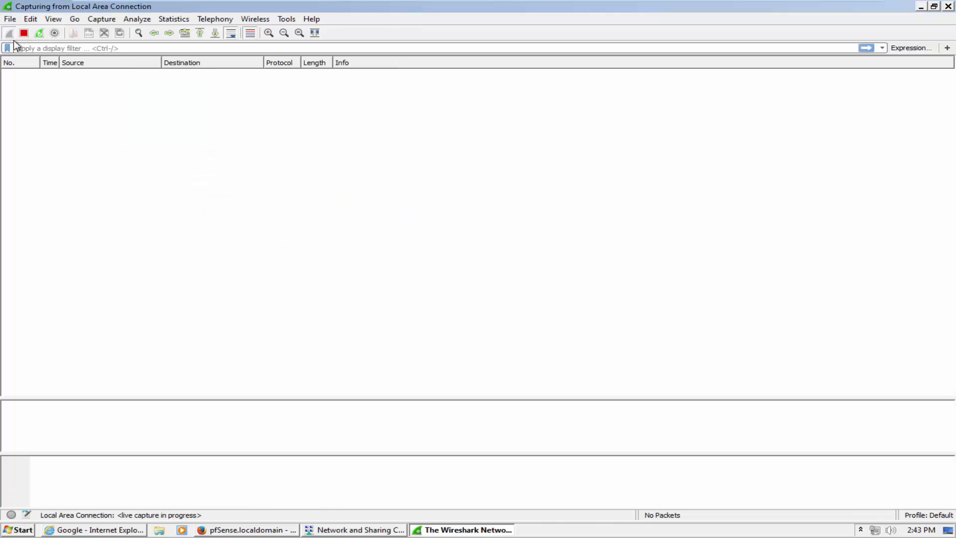
{"action": "left_click", "coordinate": [921, 6]}
{"action": "left_click", "coordinate": [802, 63]}
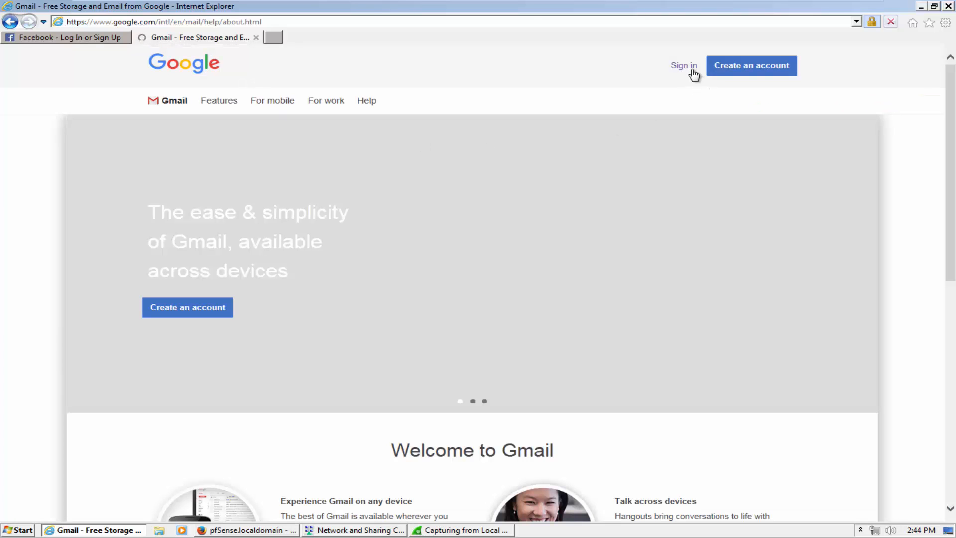
Go to the Gmail sign-in page and enter the account's email address
{"action": "left_click", "coordinate": [692, 74]}
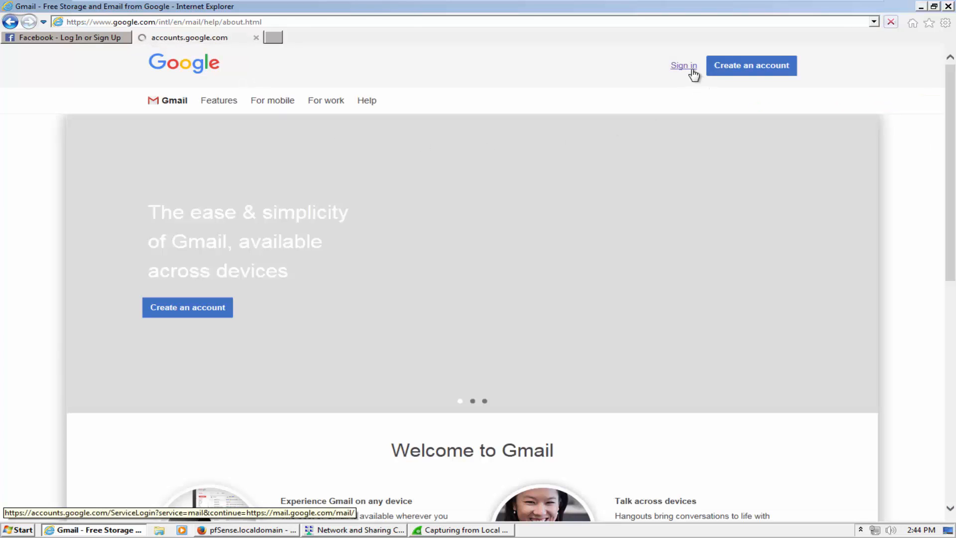
{"action": "left_click", "coordinate": [481, 256]}
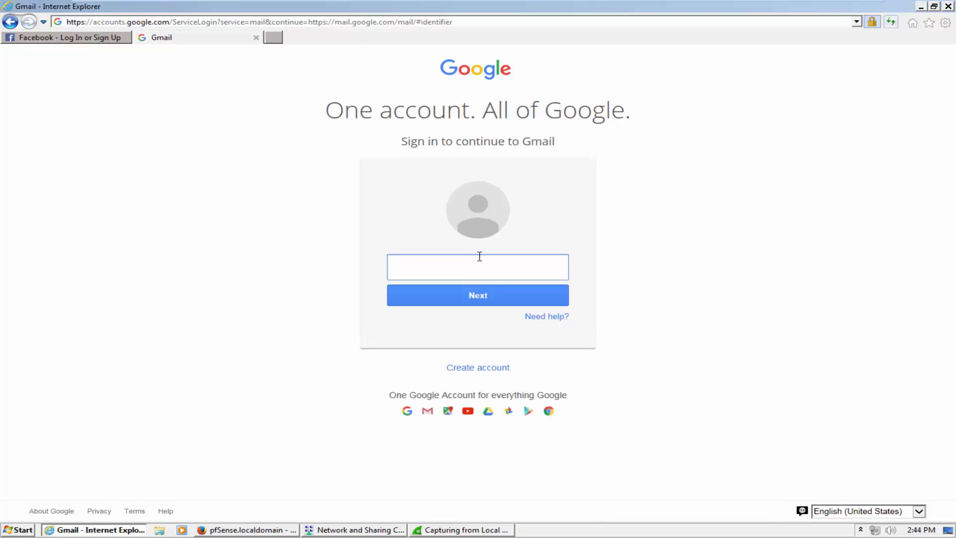
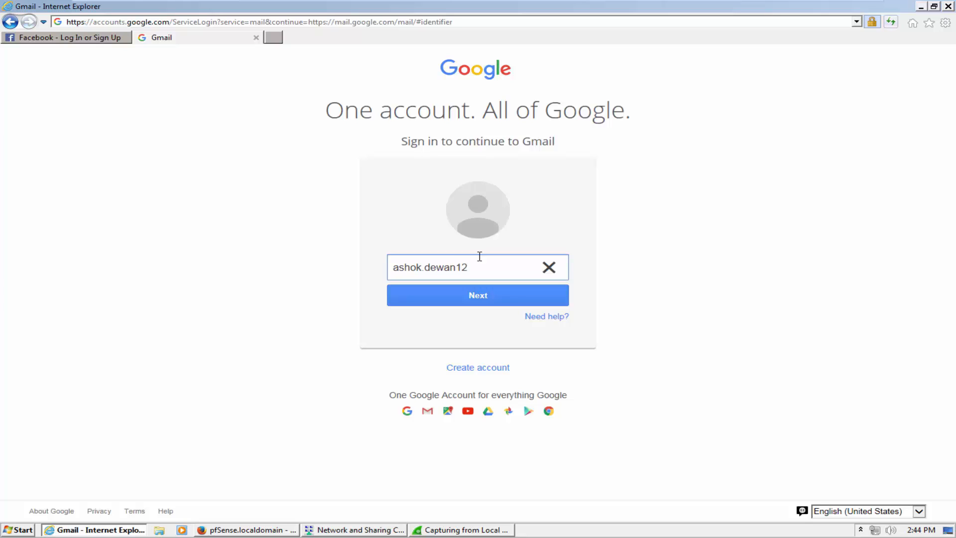
{"action": "left_click", "coordinate": [464, 308]}
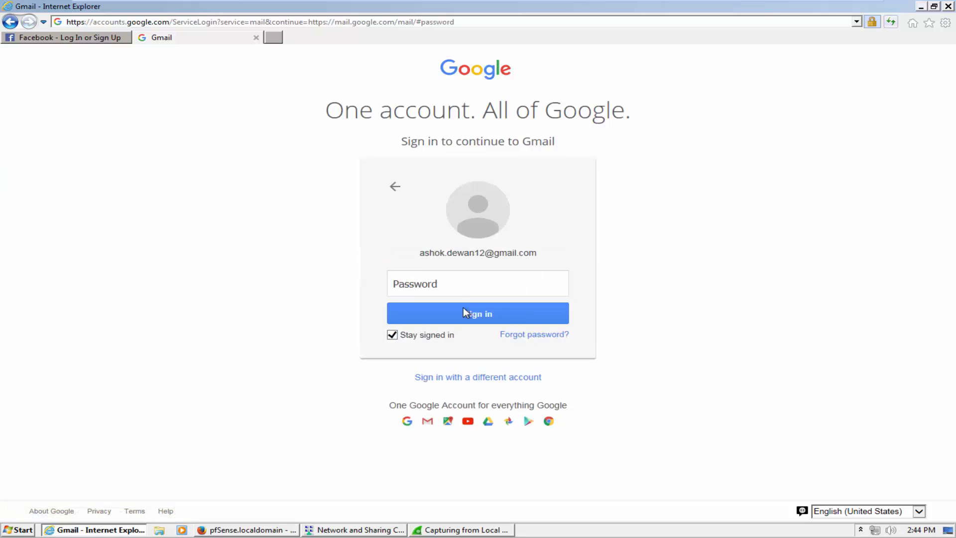
Turn off 'stay signed in', submit the password, and switch back to the running capture
{"action": "left_click", "coordinate": [402, 338]}
{"action": "left_click", "coordinate": [423, 288]}
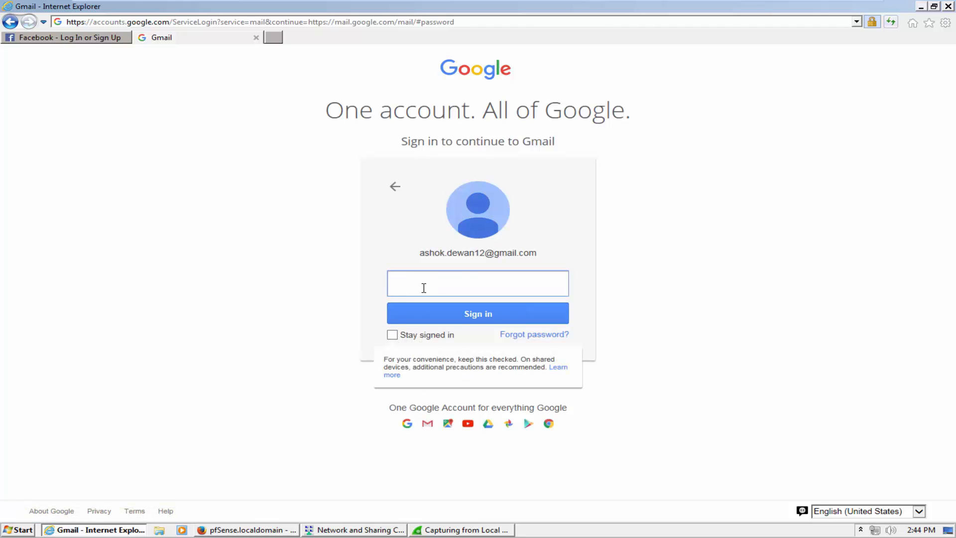
{"action": "type", "text": "••"}
{"action": "left_click", "coordinate": [448, 312]}
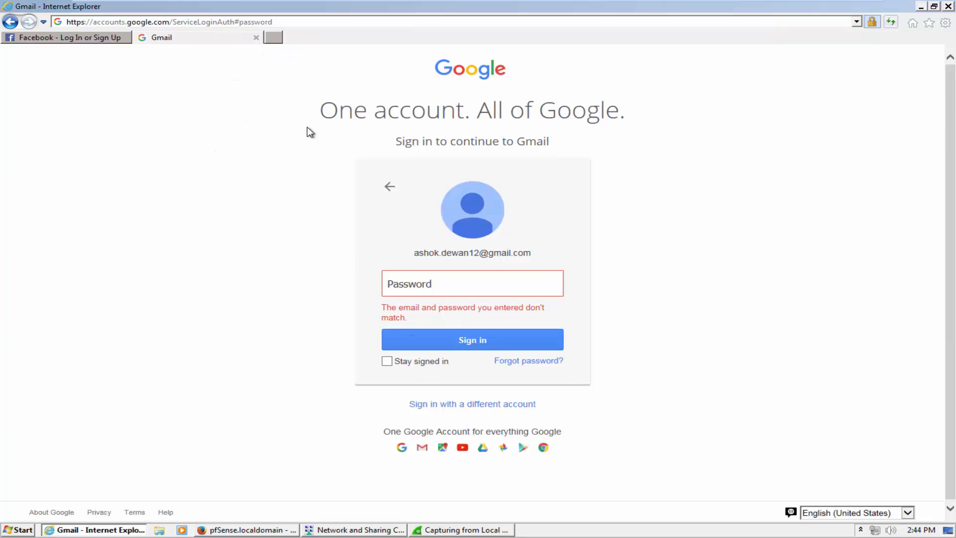
{"action": "left_click", "coordinate": [485, 529]}
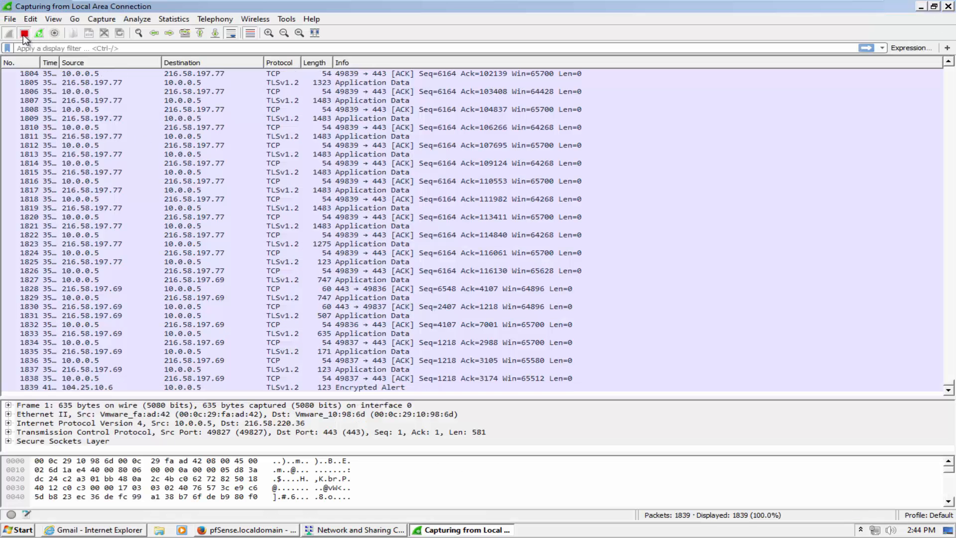
Stop the live capture and browse through the captured packets
{"action": "left_click", "coordinate": [24, 33]}
{"action": "left_click", "coordinate": [134, 127]}
{"action": "scroll", "coordinate": [932, 324], "scroll_direction": "up", "scroll_amount": 1}
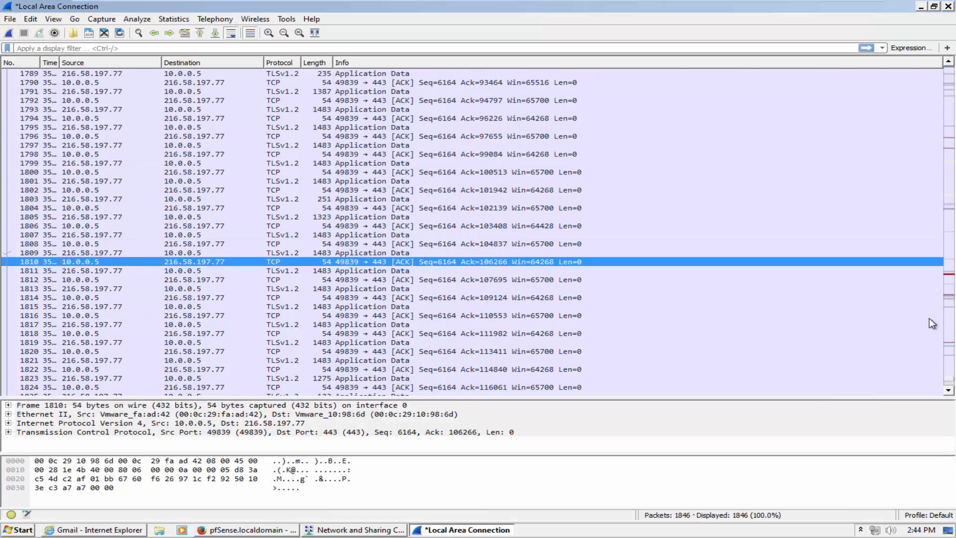
{"action": "scroll", "coordinate": [950, 388], "scroll_direction": "down", "scroll_amount": 7}
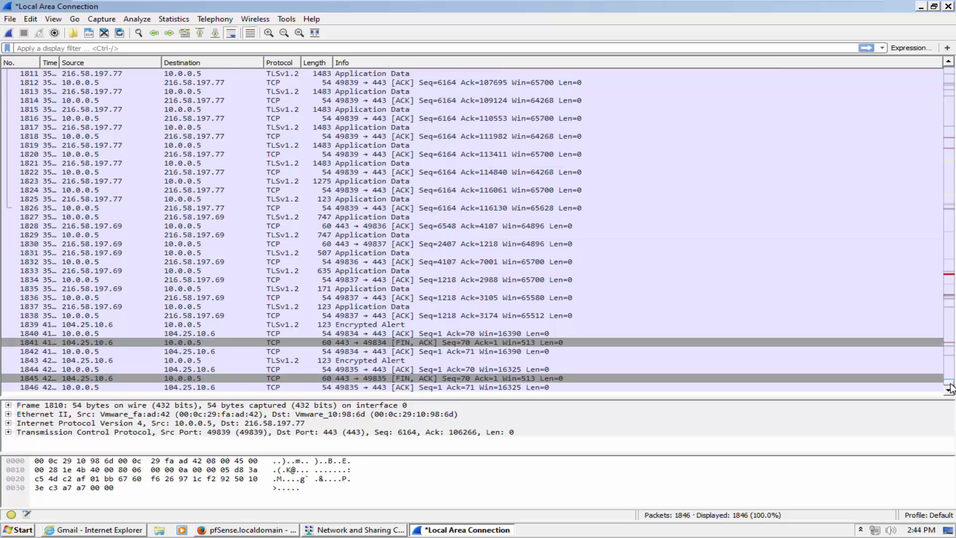
{"action": "left_click_drag", "start_coordinate": [951, 387], "coordinate": [954, 333]}
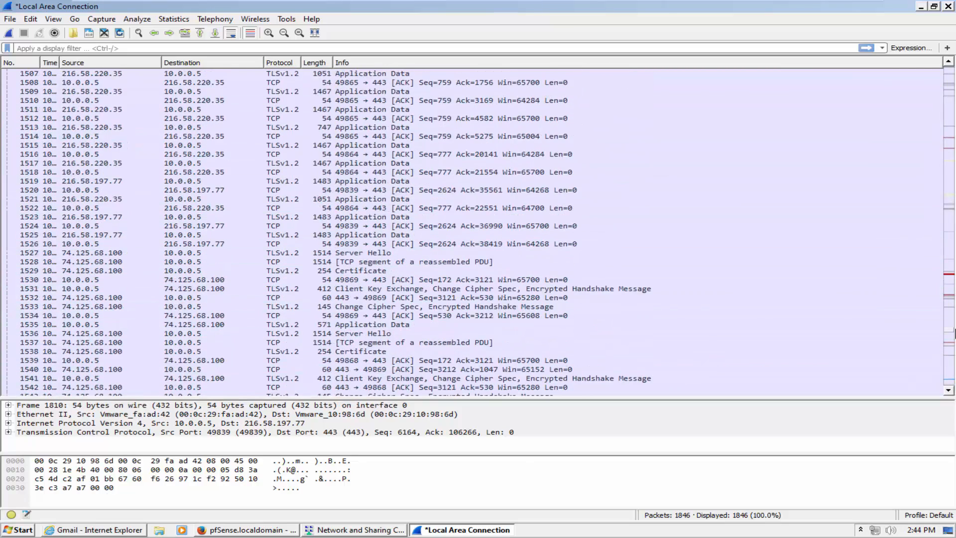
Apply the http.request.method==POST display filter, which shows no readable POST requests
{"action": "type", "text": "htt"}
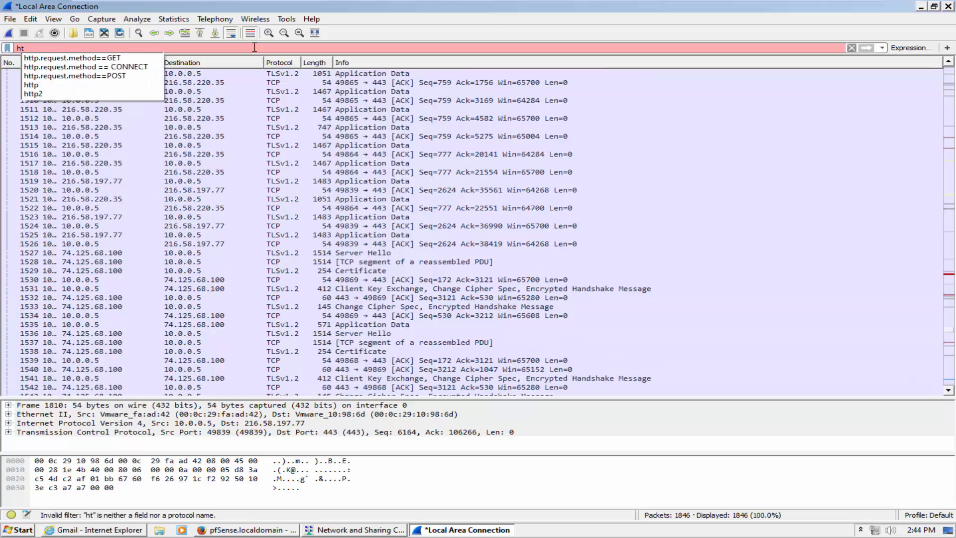
{"action": "key", "text": "Down"}
{"action": "key", "text": "Down"}
{"action": "key", "text": "Down"}
{"action": "key", "text": "Return"}
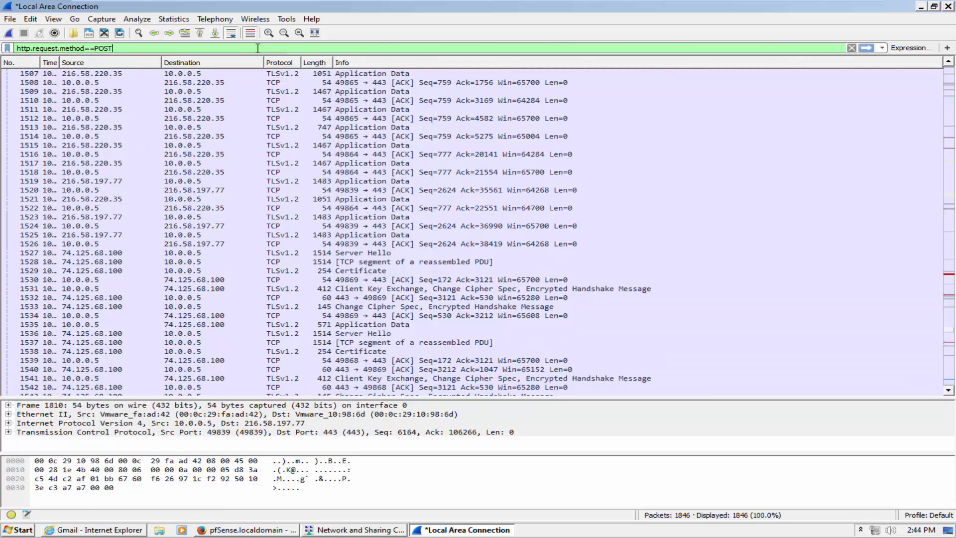
{"action": "key", "text": "Return"}
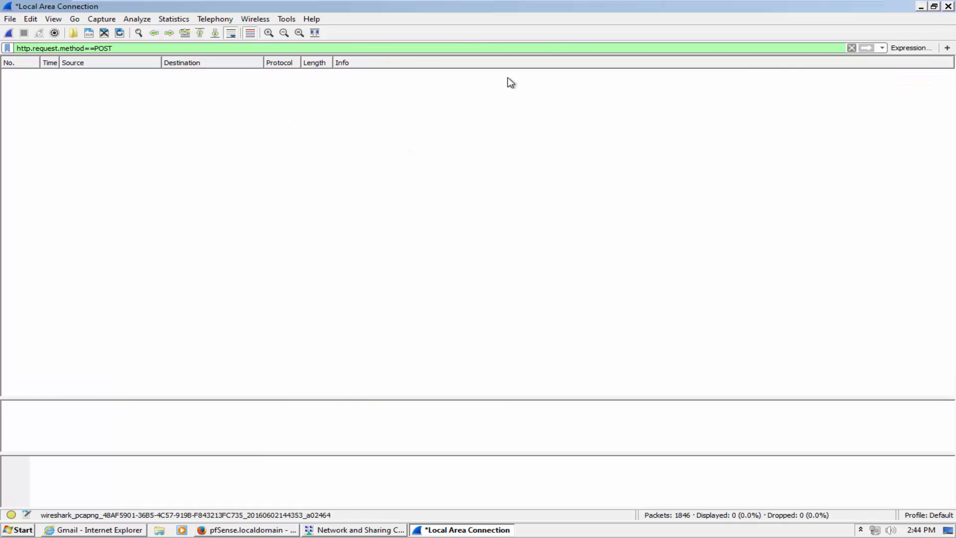
Clear the display filter so all 1846 packets are listed again
{"action": "left_click_drag", "start_coordinate": [151, 48], "coordinate": [2, 50]}
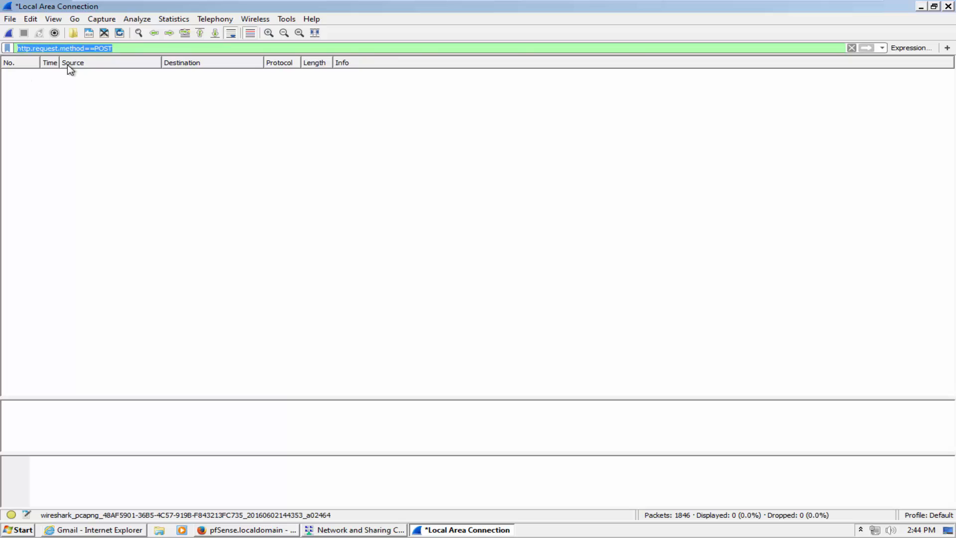
{"action": "key", "text": "BackSpace"}
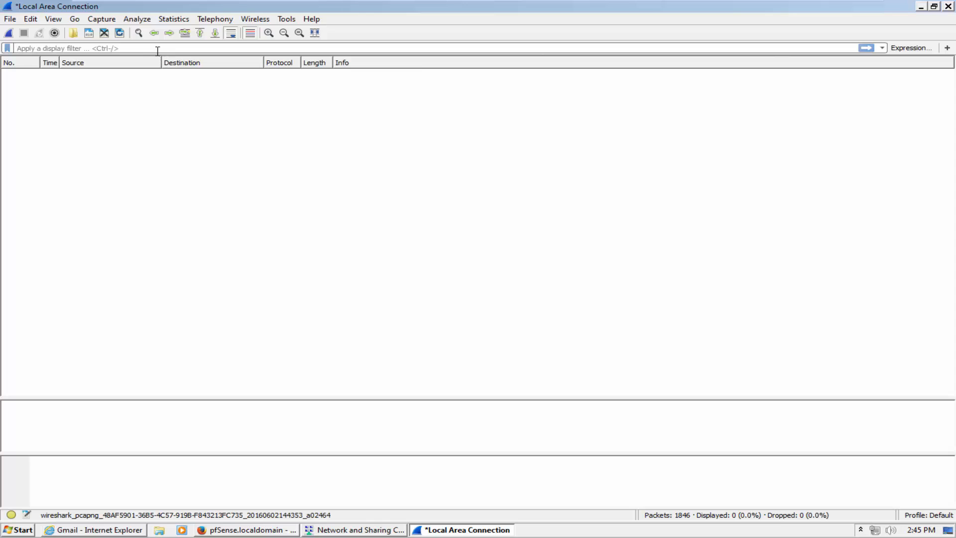
{"action": "key", "text": "Return"}
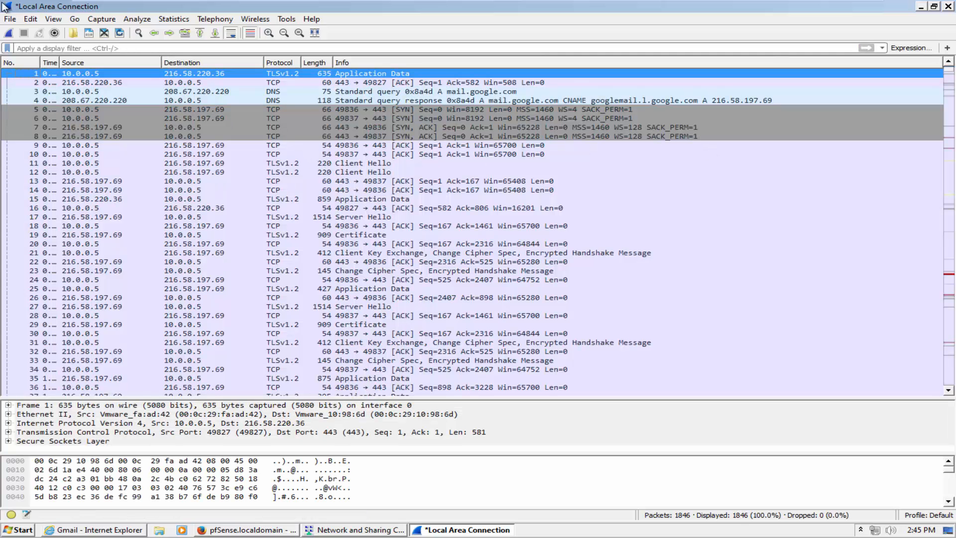
Save the capture as turbo.pcapng in a new Desktop folder named gmail.com, then close Wireshark
{"action": "left_click", "coordinate": [10, 19]}
{"action": "left_click", "coordinate": [85, 113]}
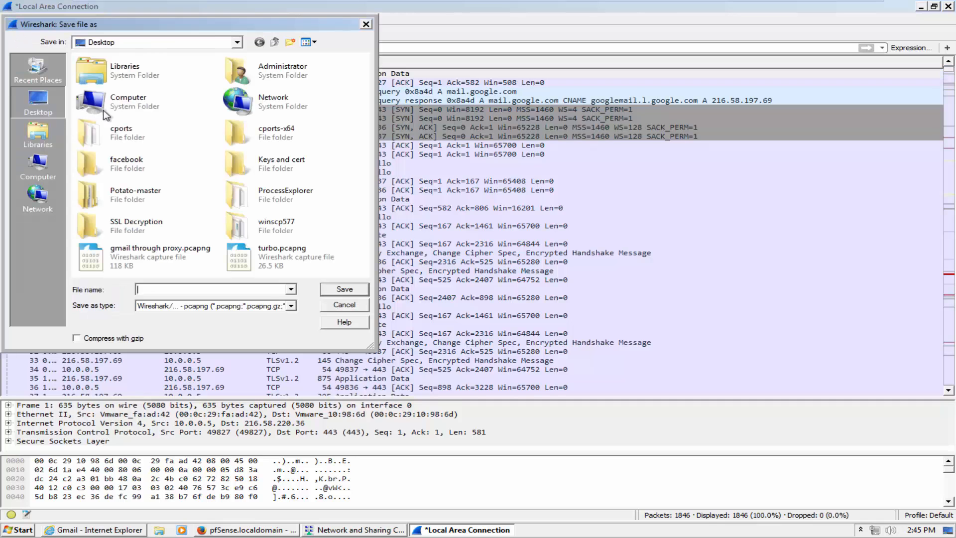
{"action": "left_click", "coordinate": [290, 42]}
{"action": "type", "text": "gmail.com"}
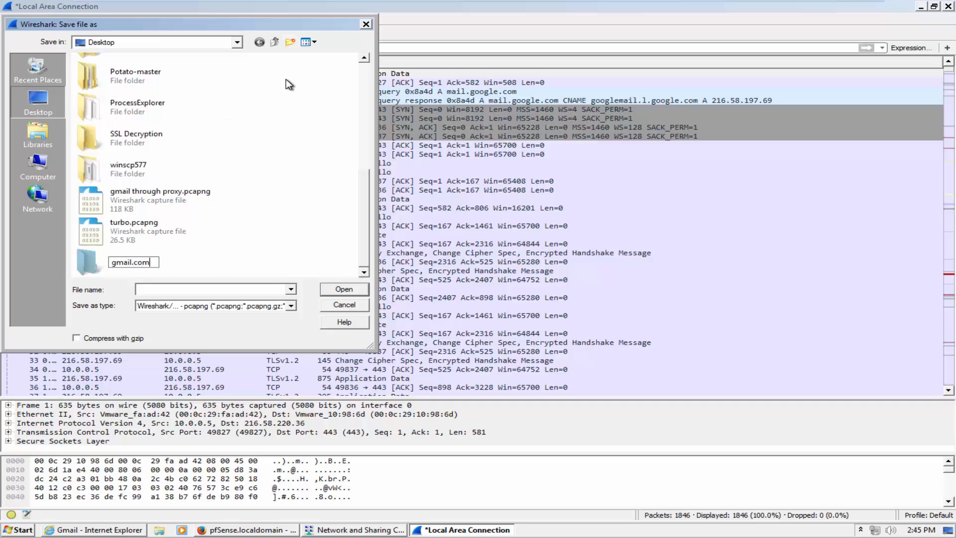
{"action": "key", "text": "Return"}
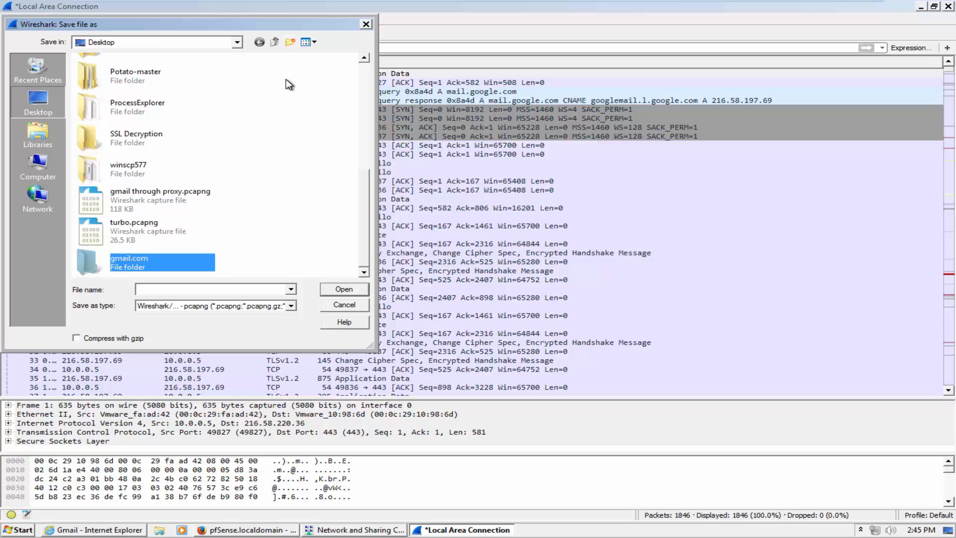
{"action": "left_click", "coordinate": [172, 234]}
{"action": "double_click", "coordinate": [149, 263]}
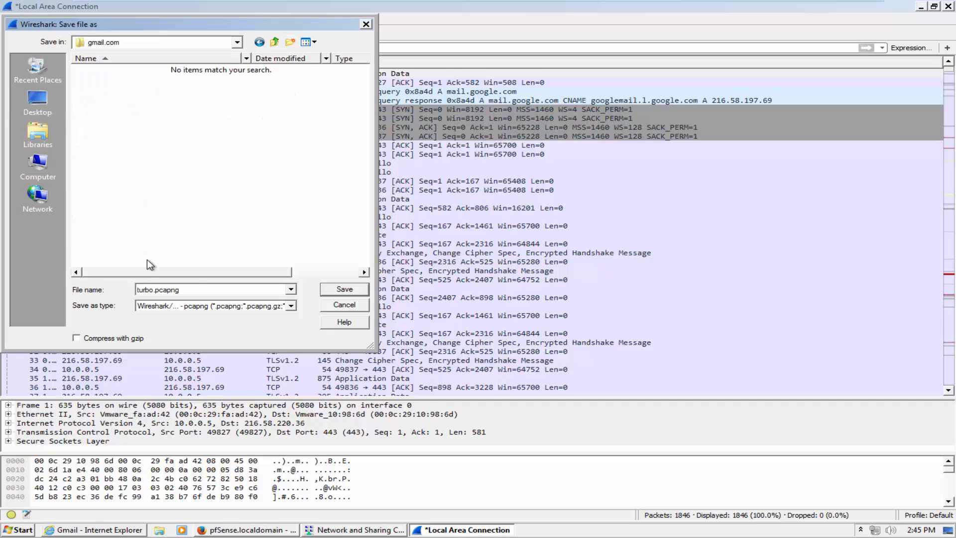
{"action": "left_click", "coordinate": [329, 291]}
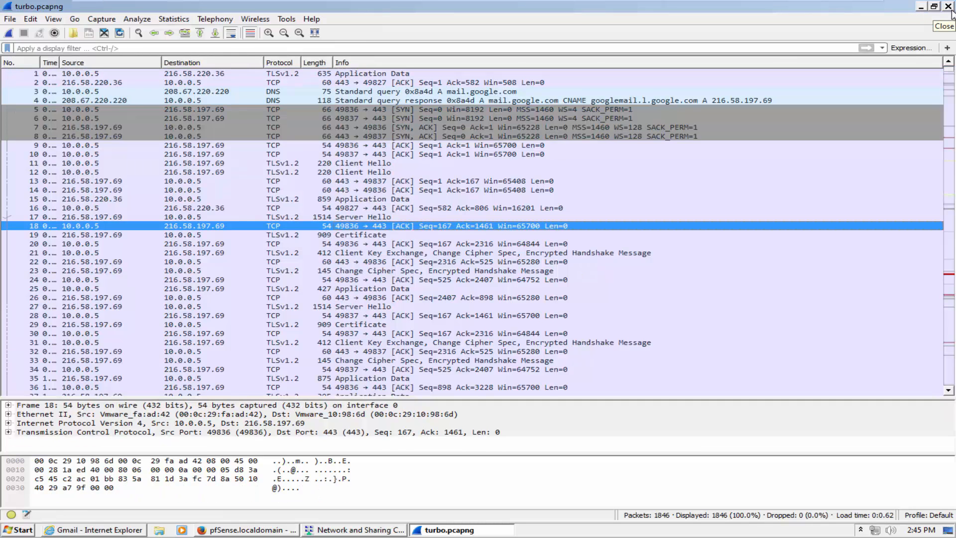
{"action": "left_click", "coordinate": [949, 7]}
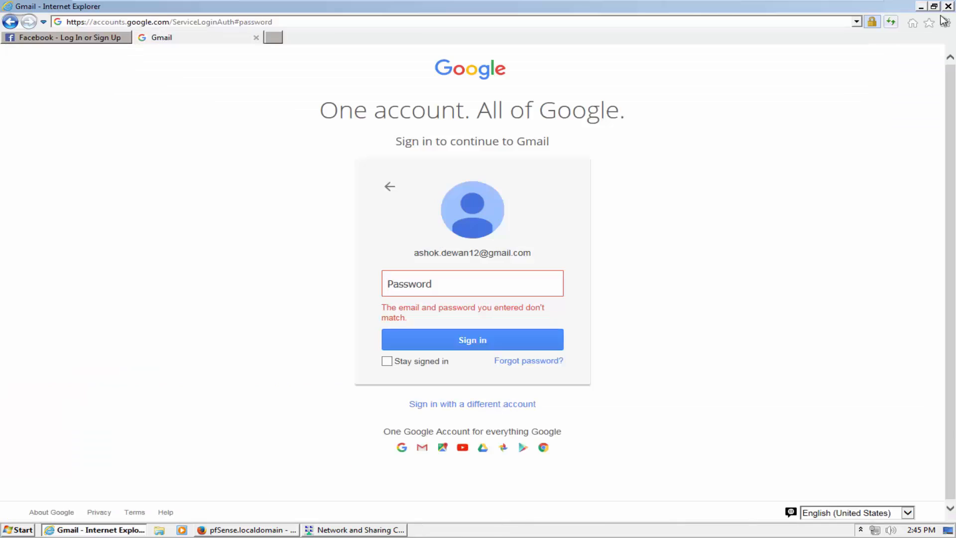
Close Internet Explorer and Firefox, then open turbo.pcapng from the gmail.com folder in Wireshark
{"action": "left_click", "coordinate": [256, 38]}
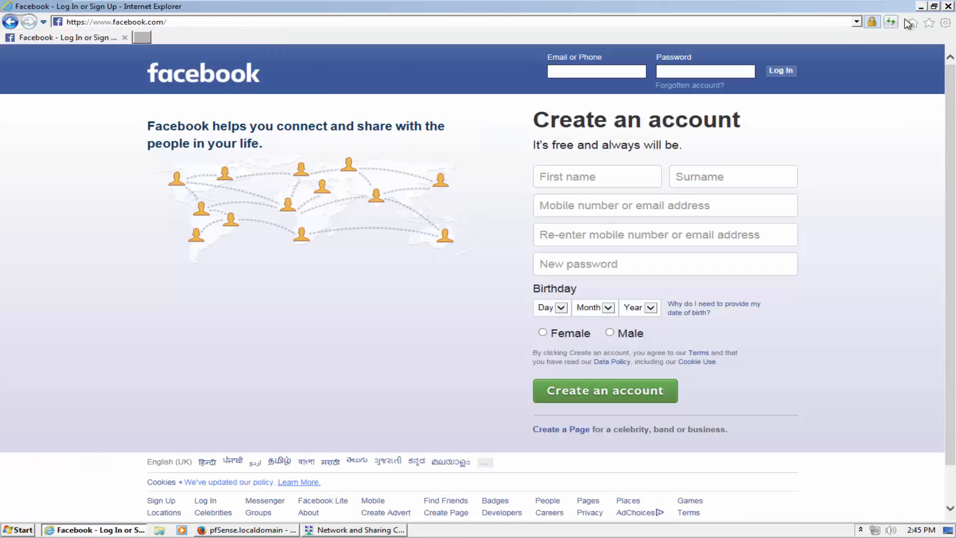
{"action": "left_click", "coordinate": [949, 7]}
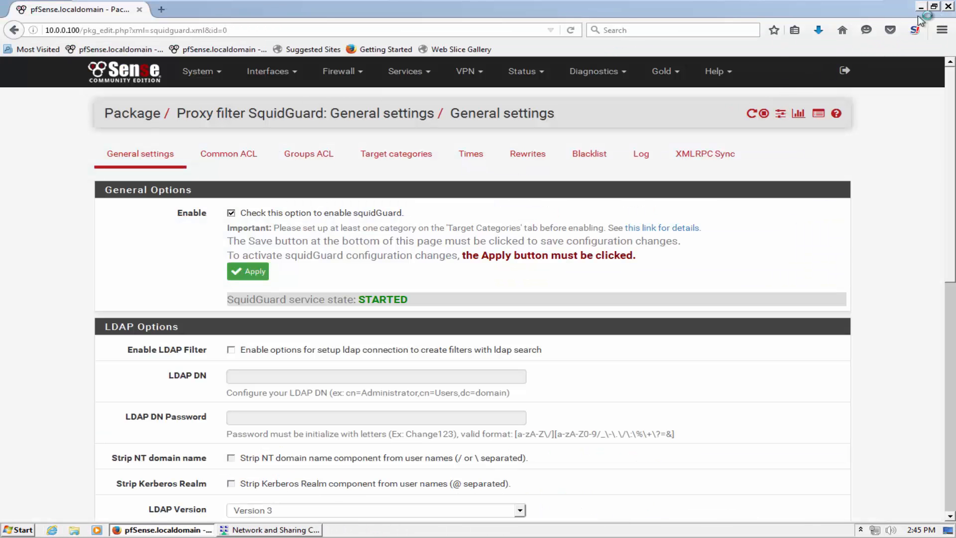
{"action": "left_click", "coordinate": [948, 6]}
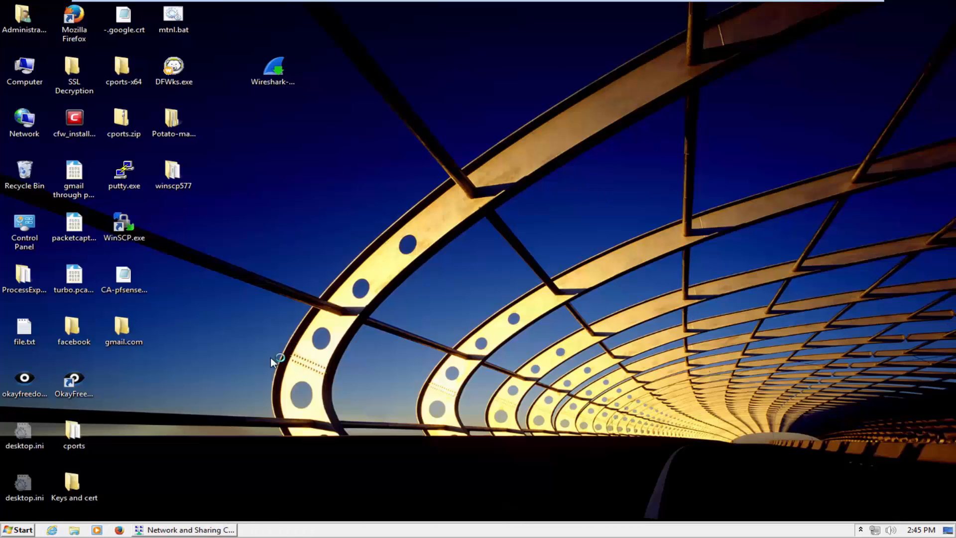
{"action": "double_click", "coordinate": [112, 341]}
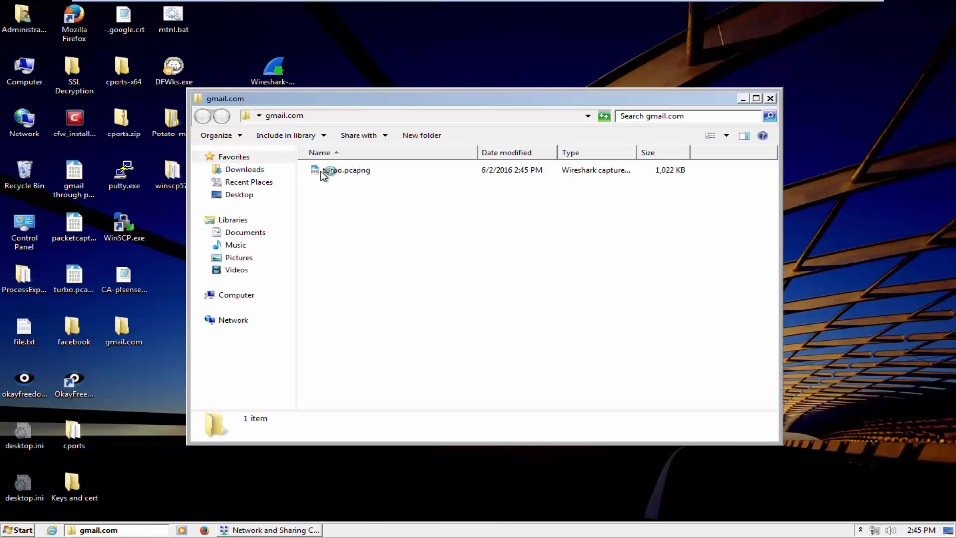
{"action": "double_click", "coordinate": [351, 171]}
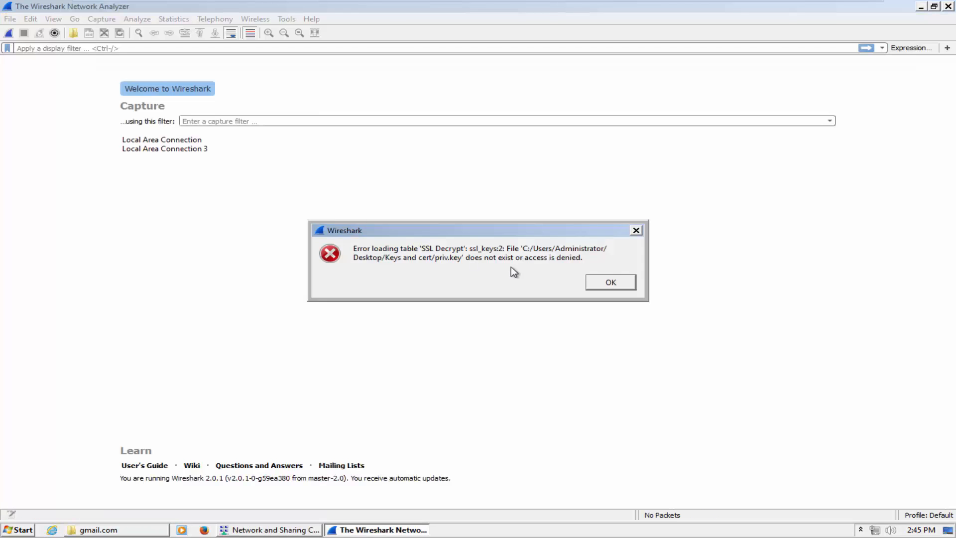
{"action": "left_click", "coordinate": [607, 282]}
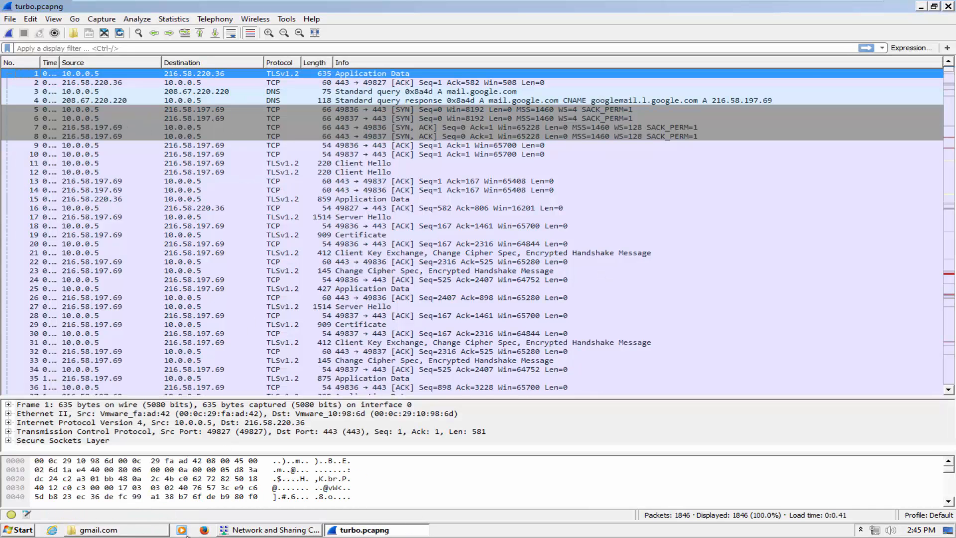
Locate myprivate.key in the Desktop's Keys and cert folder, then return to the capture
{"action": "left_click", "coordinate": [951, 529]}
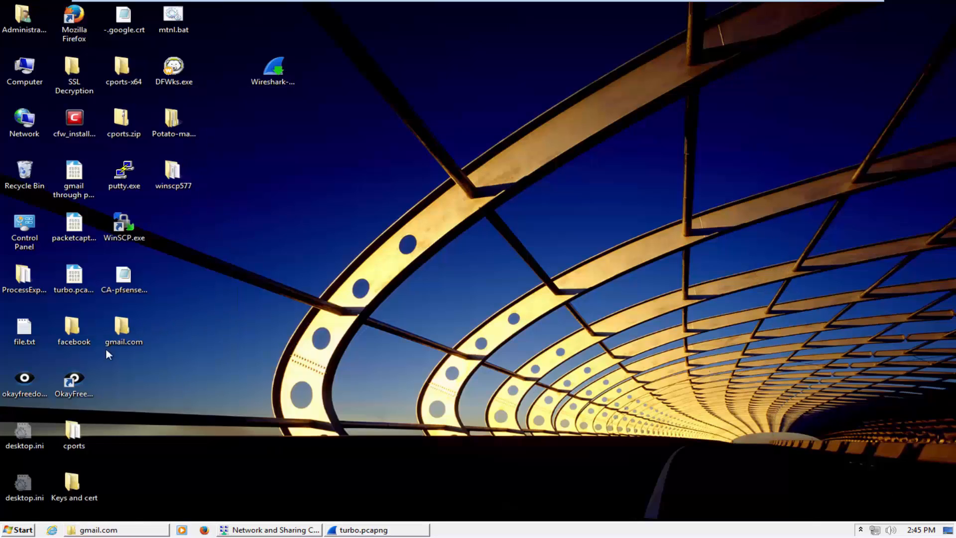
{"action": "double_click", "coordinate": [72, 484]}
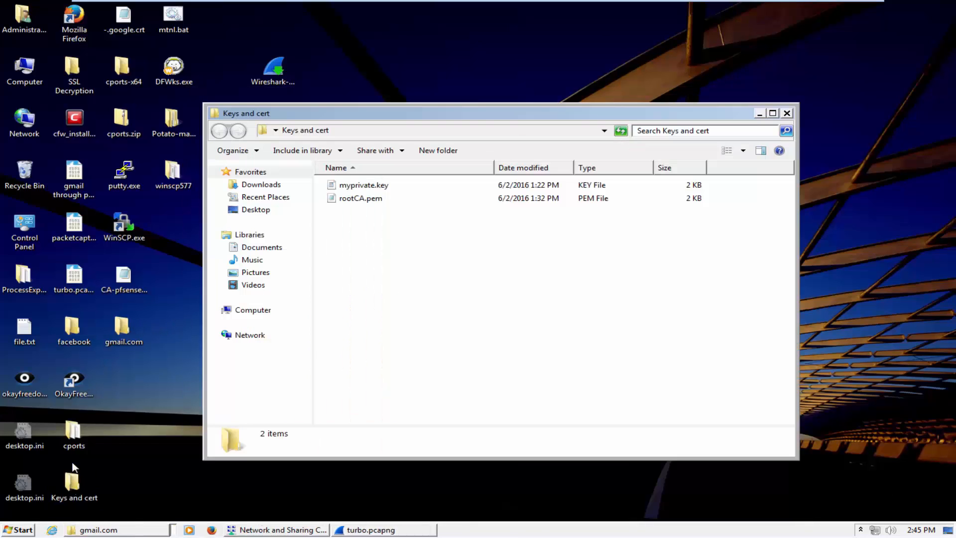
{"action": "left_click", "coordinate": [369, 187]}
{"action": "left_click", "coordinate": [461, 530]}
Open the SSL protocol preferences' RSA keys list, showing the 10.0.0.5 / 443 / http / priv.key entry
{"action": "left_click", "coordinate": [10, 19]}
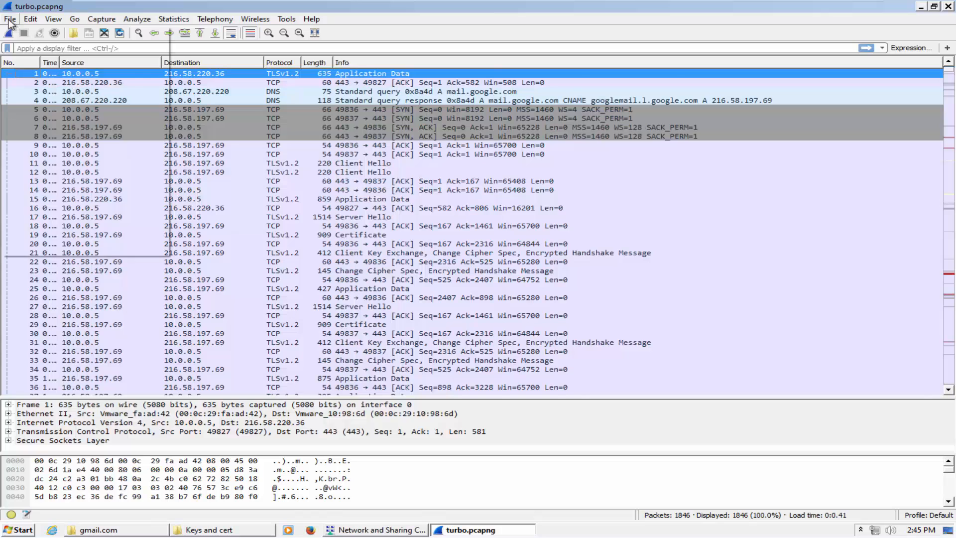
{"action": "mouse_move", "coordinate": [30, 20]}
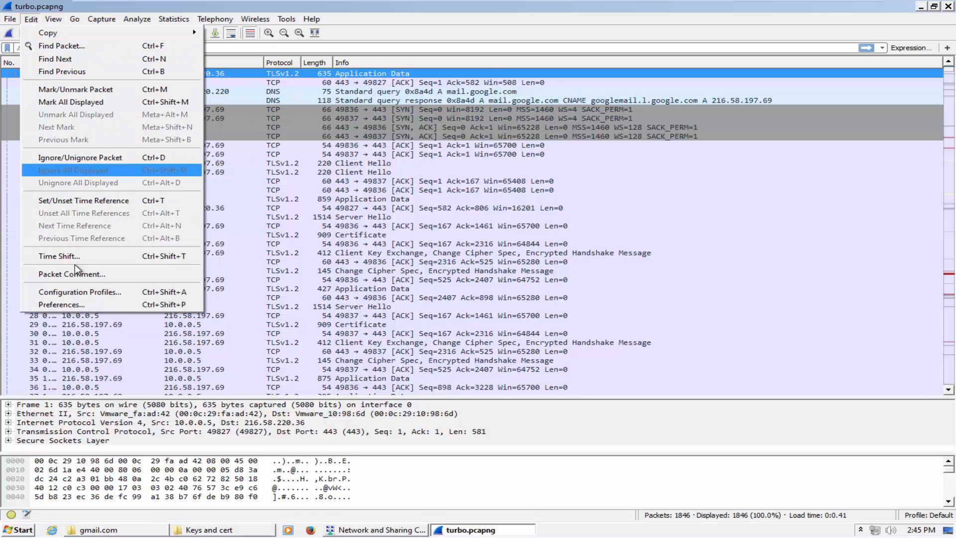
{"action": "left_click", "coordinate": [79, 306]}
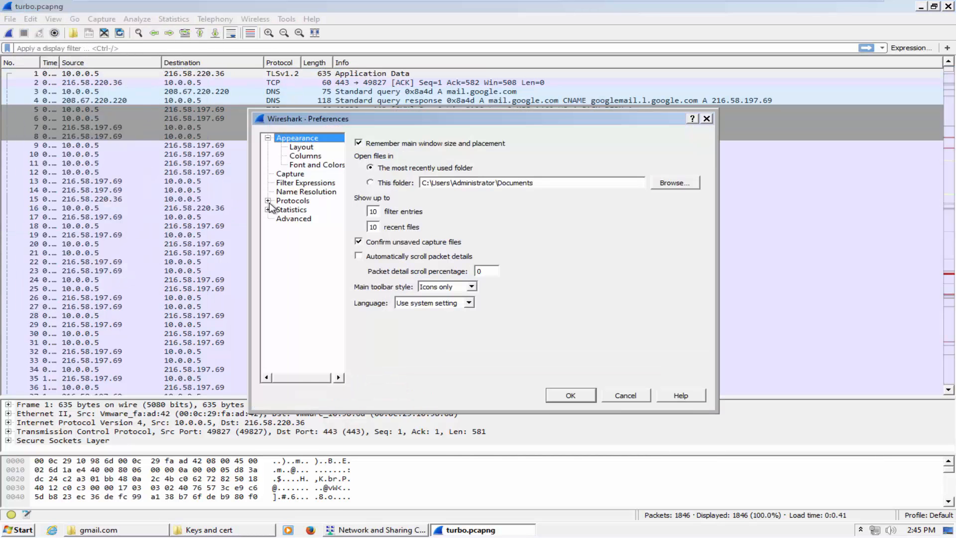
{"action": "left_click", "coordinate": [269, 201]}
{"action": "left_click", "coordinate": [305, 237]}
{"action": "type", "text": "sa"}
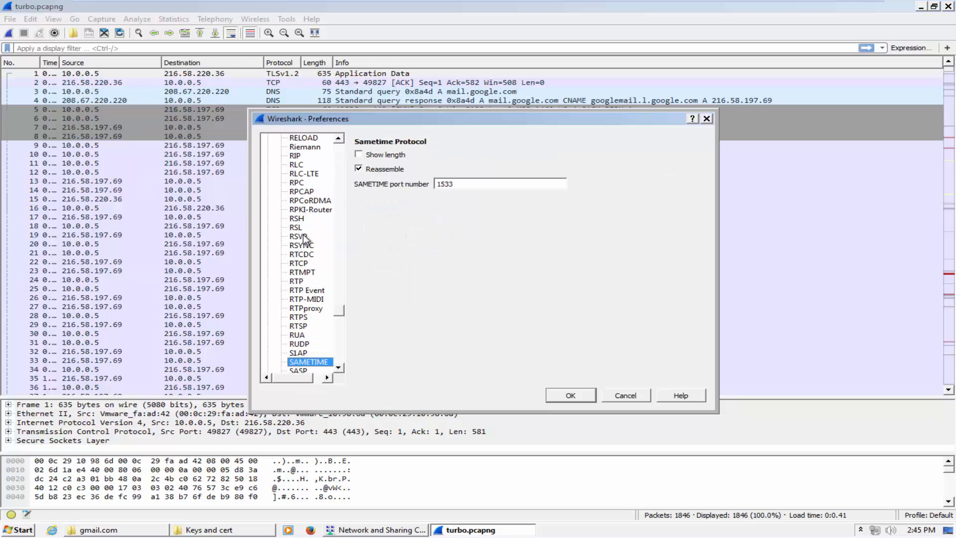
{"action": "type", "text": "ssl"}
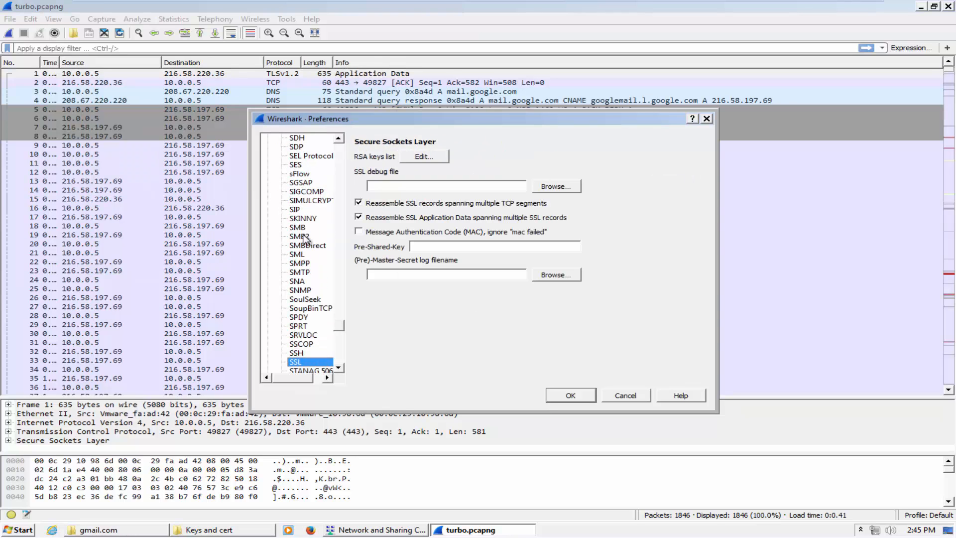
{"action": "left_click", "coordinate": [426, 158]}
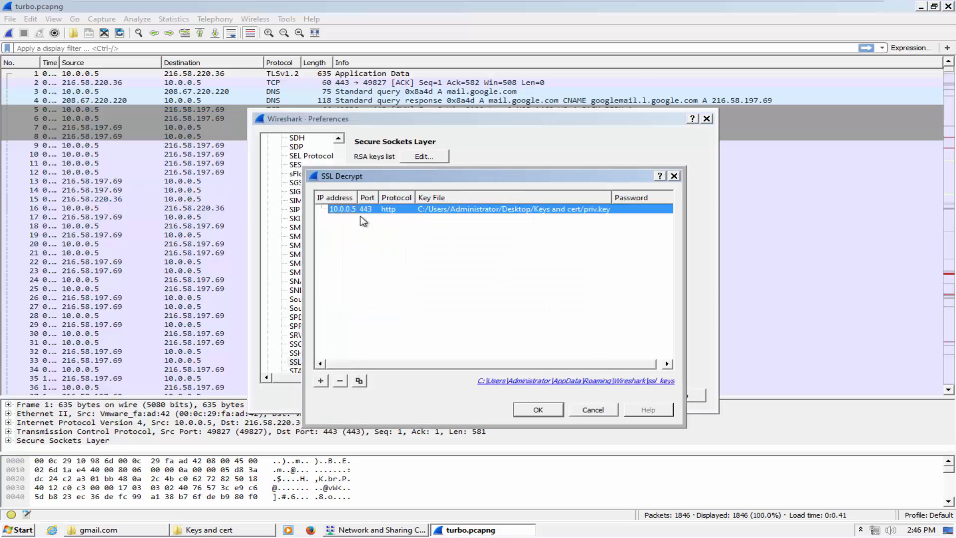
Remove the old priv.key entry and add a new one for IP 10.0.0.5, port 443
{"action": "left_click", "coordinate": [340, 381]}
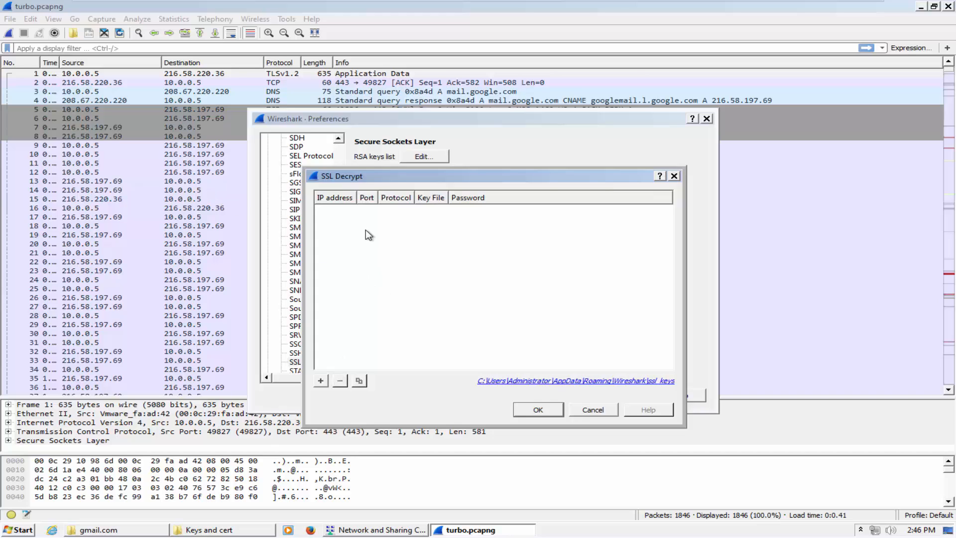
{"action": "left_click_drag", "start_coordinate": [376, 176], "coordinate": [446, 174]}
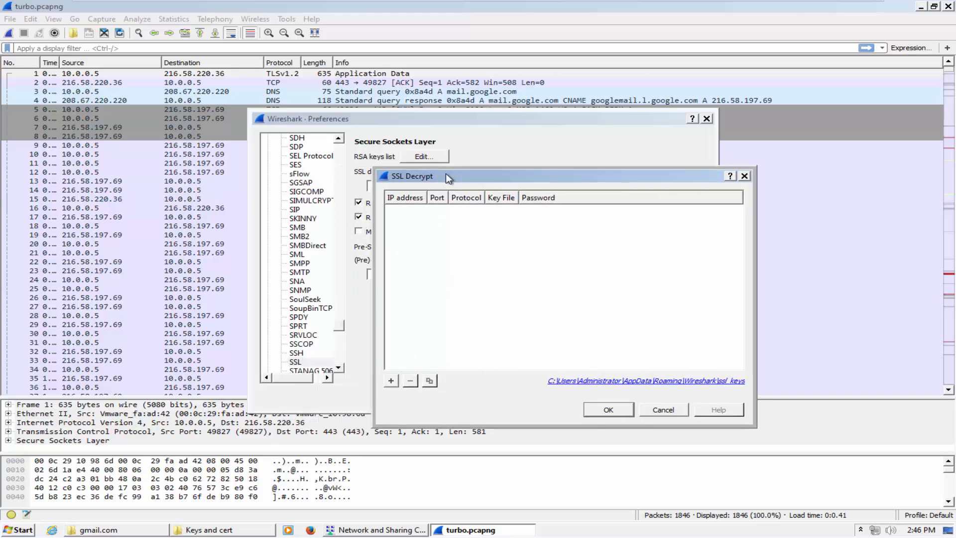
{"action": "left_click", "coordinate": [391, 381]}
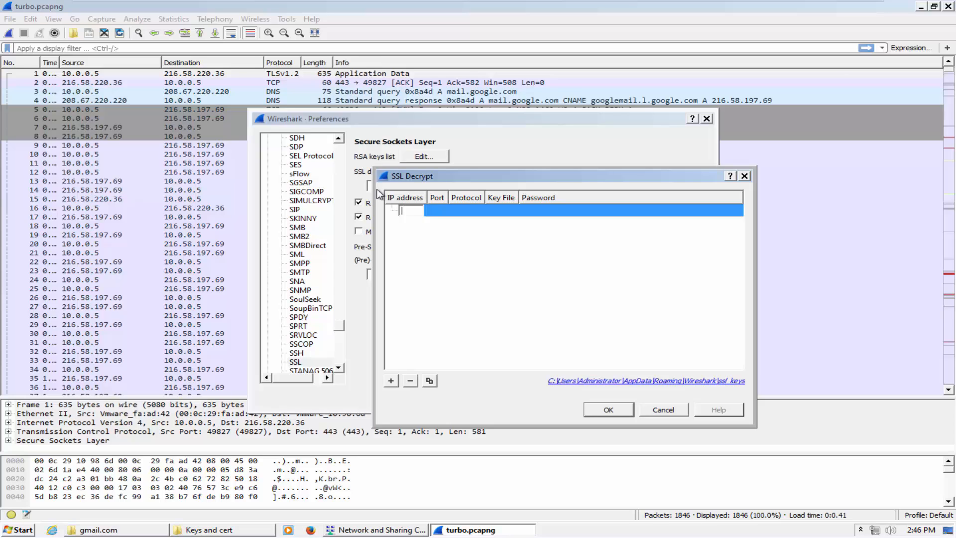
{"action": "type", "text": "10.0.0.5"}
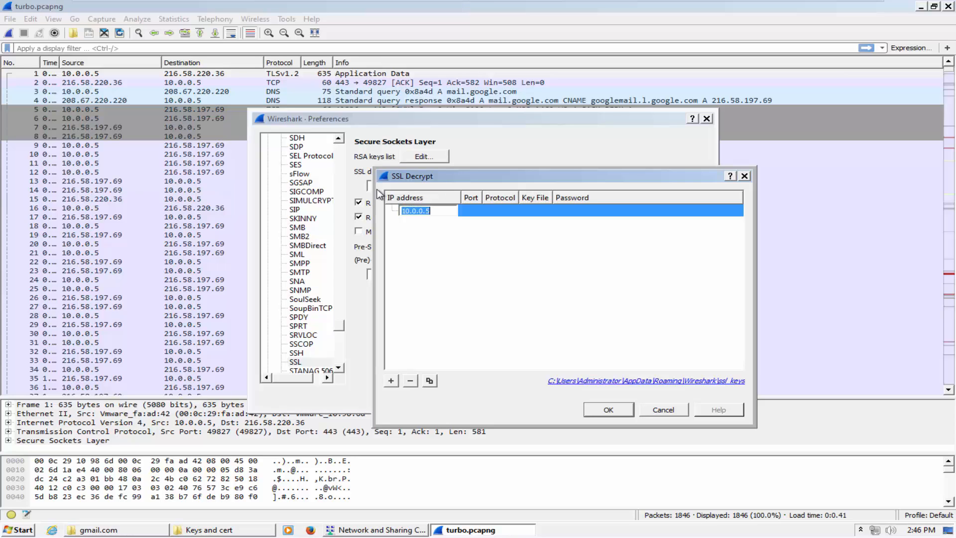
{"action": "left_click", "coordinate": [465, 213]}
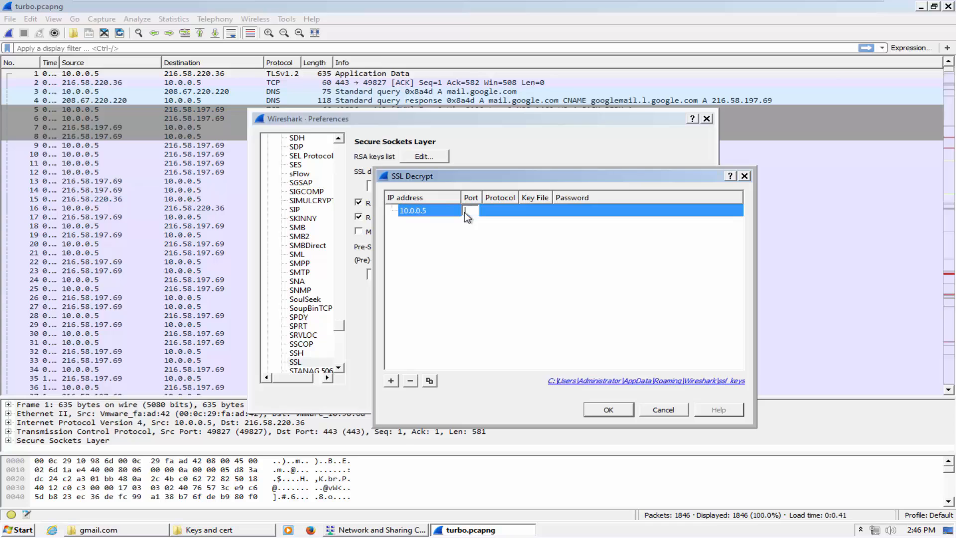
{"action": "type", "text": "443"}
{"action": "key", "text": "Return"}
{"action": "left_click", "coordinate": [504, 213]}
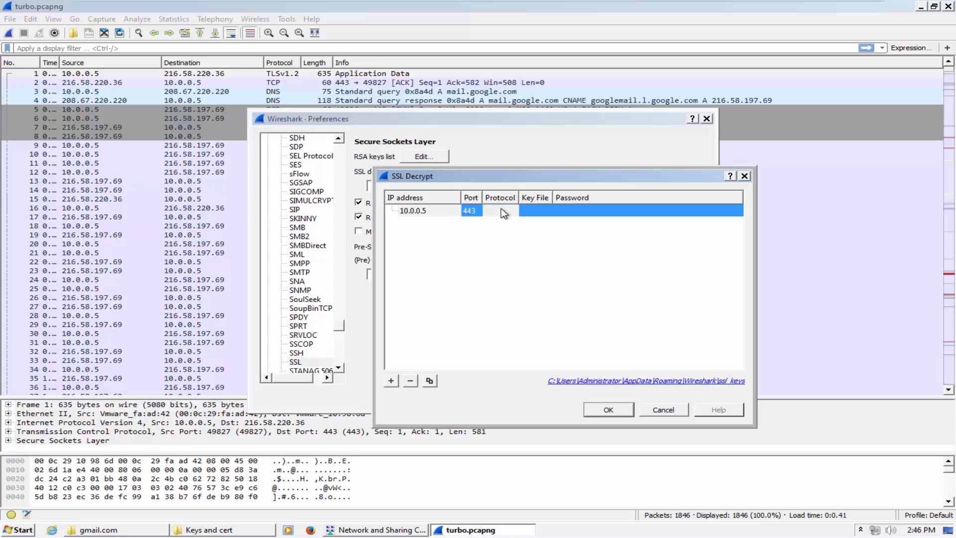
{"action": "key", "text": "Return"}
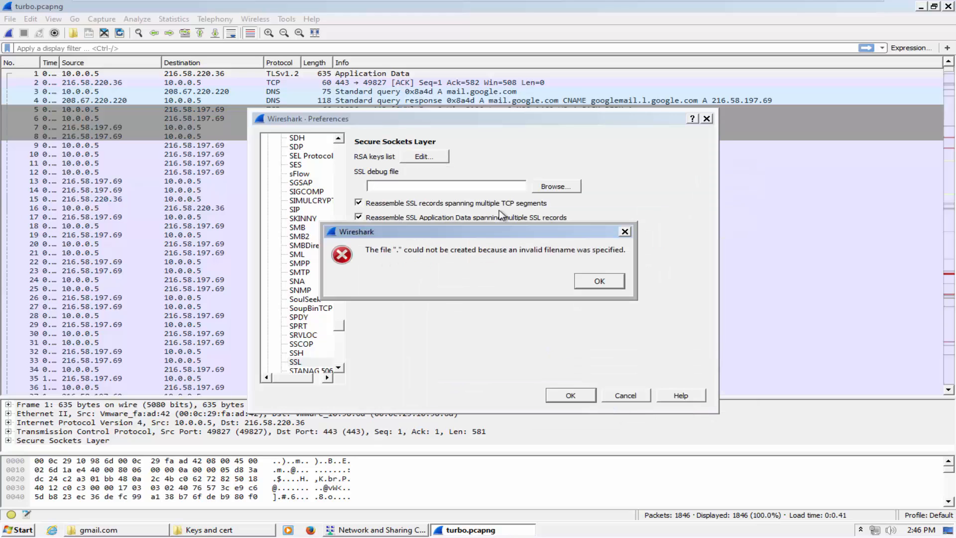
{"action": "left_click", "coordinate": [596, 278]}
Set the 10.0.0.5 entry's protocol to http
{"action": "left_click", "coordinate": [411, 158]}
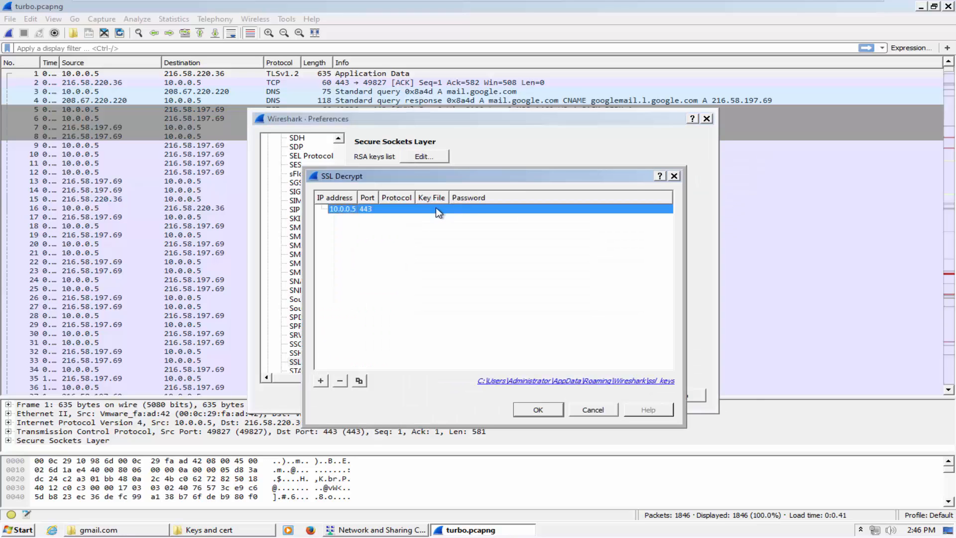
{"action": "left_click", "coordinate": [396, 212]}
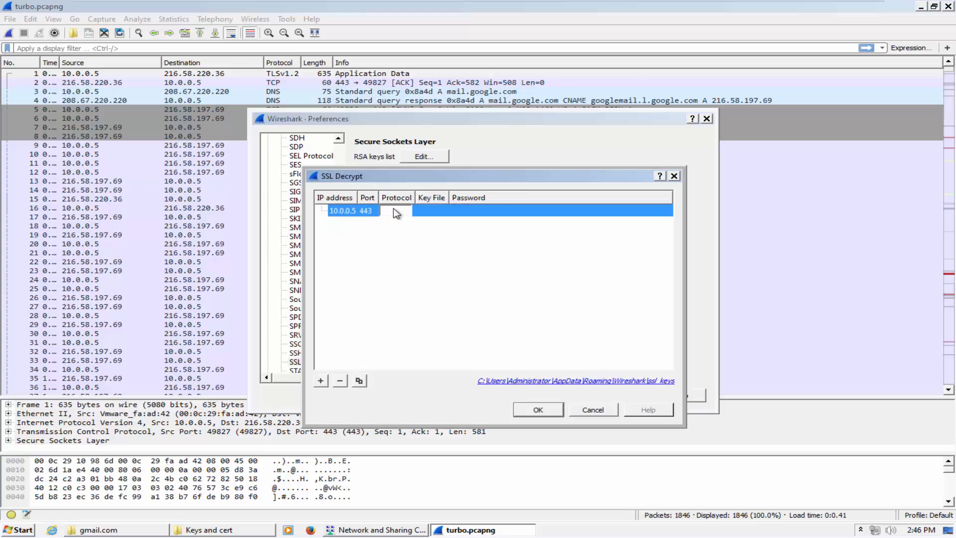
{"action": "type", "text": "http"}
{"action": "key", "text": "Return"}
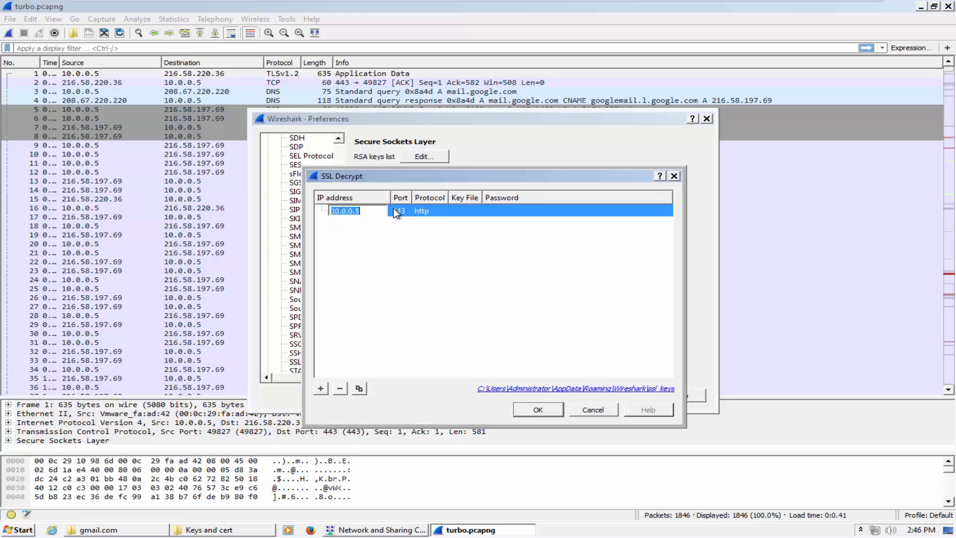
Use Desktop\Keys and cert\myprivate.key as the entry's key file and apply the preferences
{"action": "double_click", "coordinate": [463, 213]}
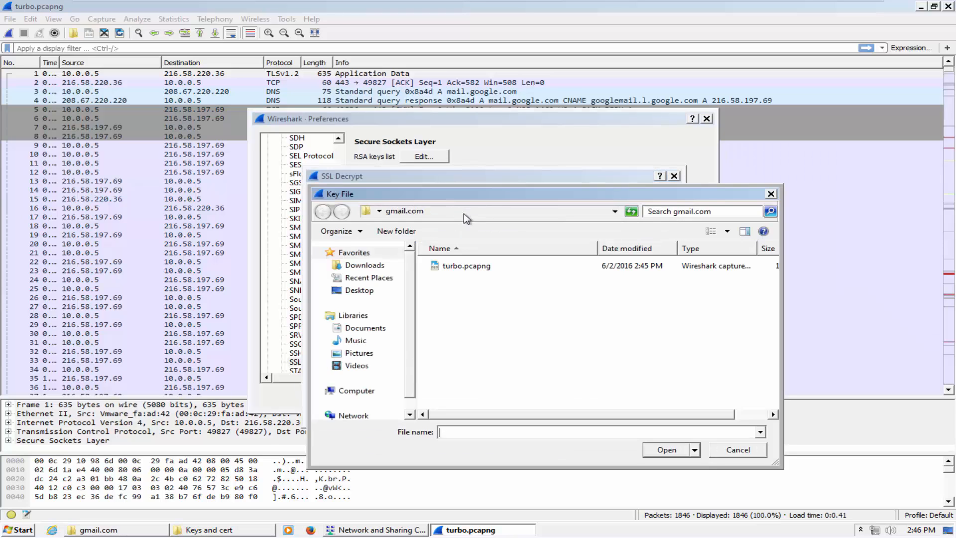
{"action": "left_click", "coordinate": [737, 449]}
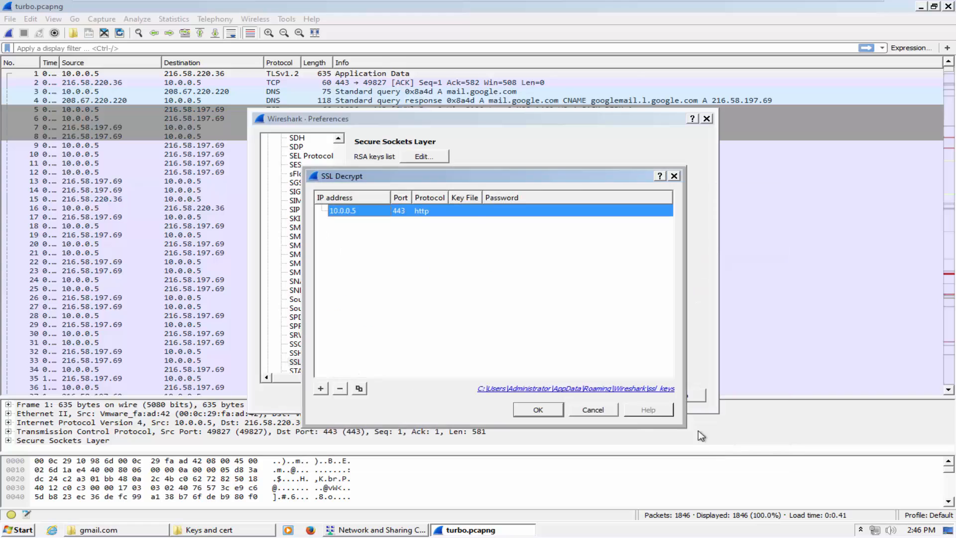
{"action": "double_click", "coordinate": [467, 211]}
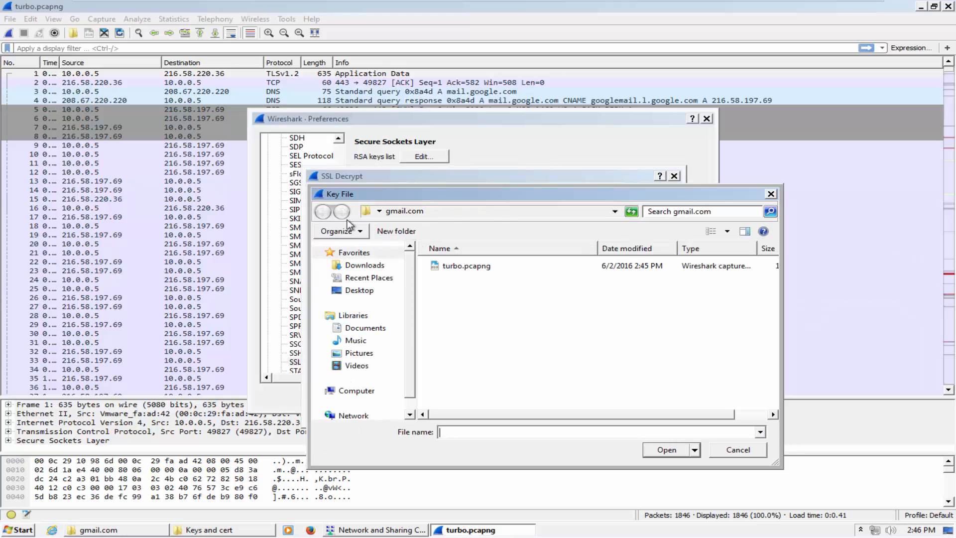
{"action": "left_click", "coordinate": [359, 291]}
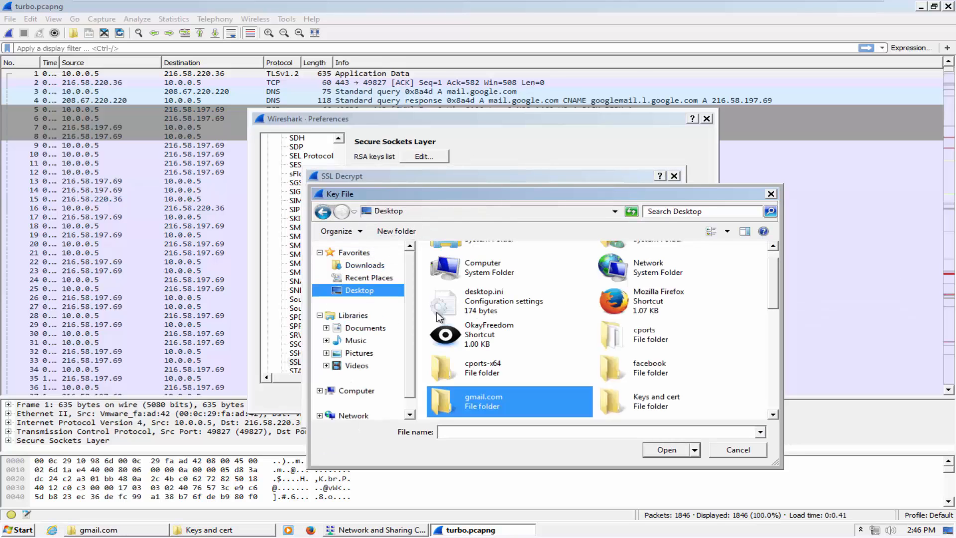
{"action": "double_click", "coordinate": [621, 399]}
{"action": "left_click", "coordinate": [459, 265]}
{"action": "left_click", "coordinate": [653, 449]}
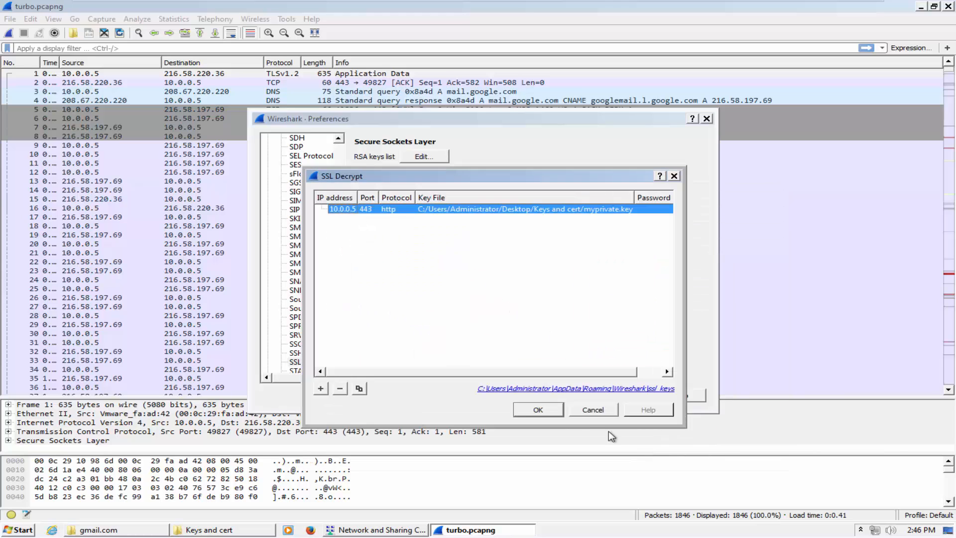
{"action": "left_click", "coordinate": [542, 410]}
{"action": "left_click", "coordinate": [564, 400]}
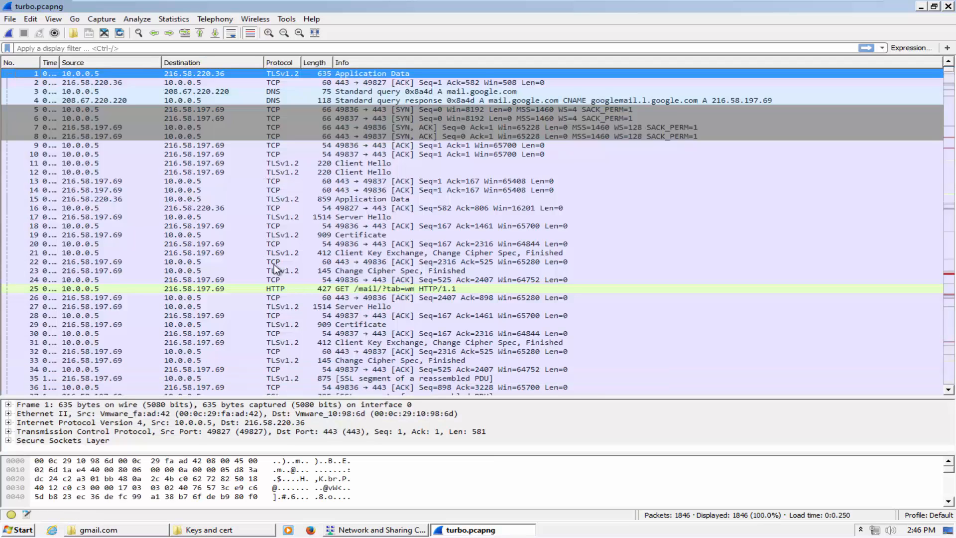
Inspect the decrypted HTTP GET packet 25 and the 302 Found response packet 39
{"action": "left_click", "coordinate": [258, 289]}
{"action": "scroll", "coordinate": [260, 292], "scroll_direction": "down", "scroll_amount": 3}
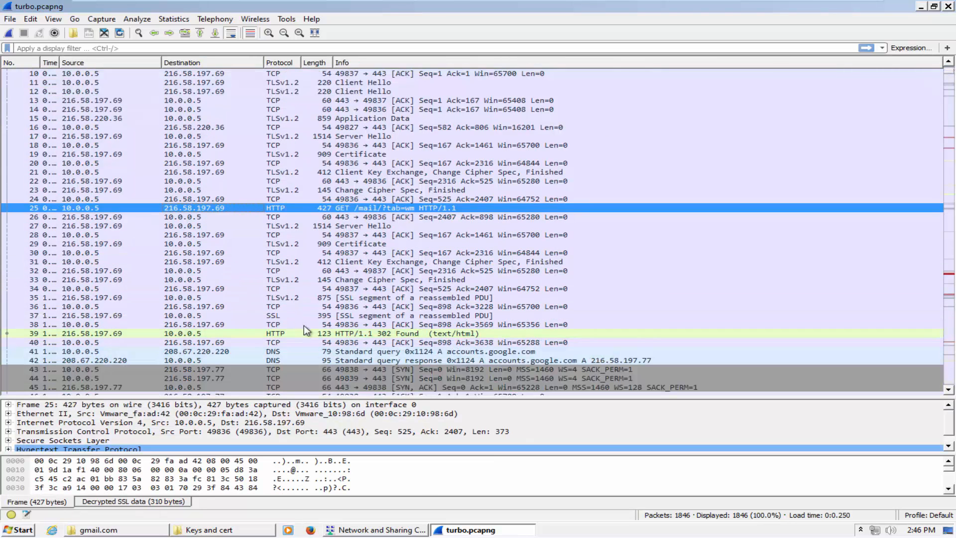
{"action": "left_click", "coordinate": [314, 334]}
{"action": "scroll", "coordinate": [315, 333], "scroll_direction": "down", "scroll_amount": 2}
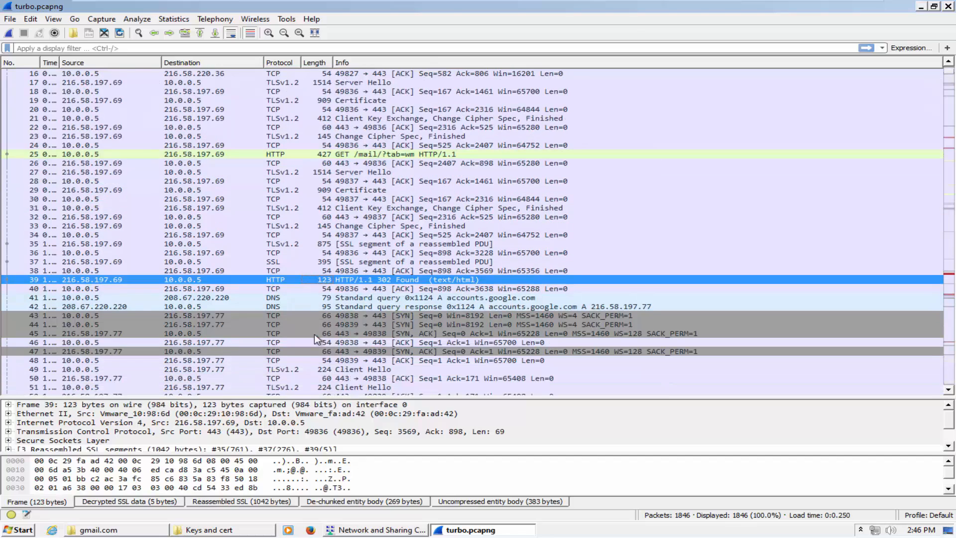
Filter on http.request.method==POST and open the ServiceLoginAuth POST packet 1715 in its own window
{"action": "left_click", "coordinate": [126, 49]}
{"action": "type", "text": "http.request.method=="}
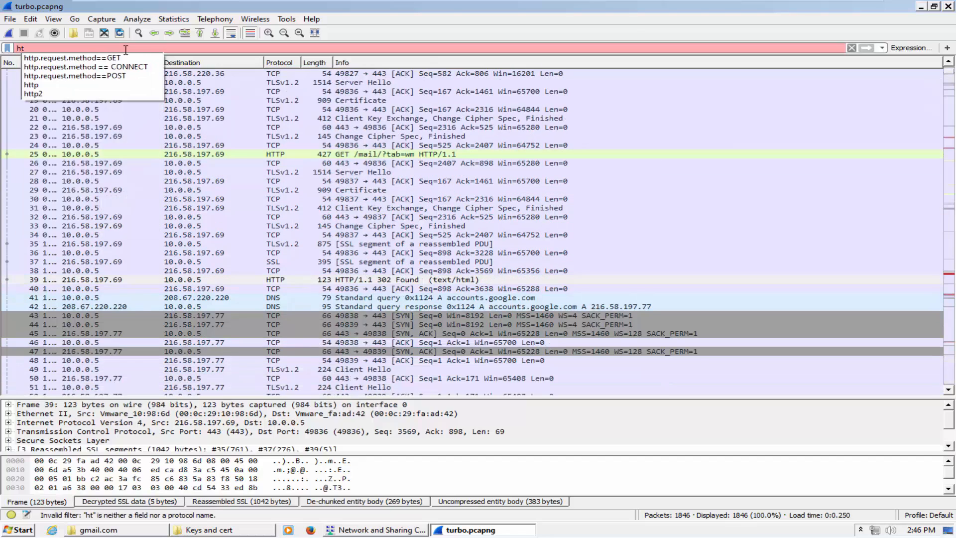
{"action": "key", "text": "Down"}
{"action": "key", "text": "Down"}
{"action": "key", "text": "Down"}
{"action": "key", "text": "Return"}
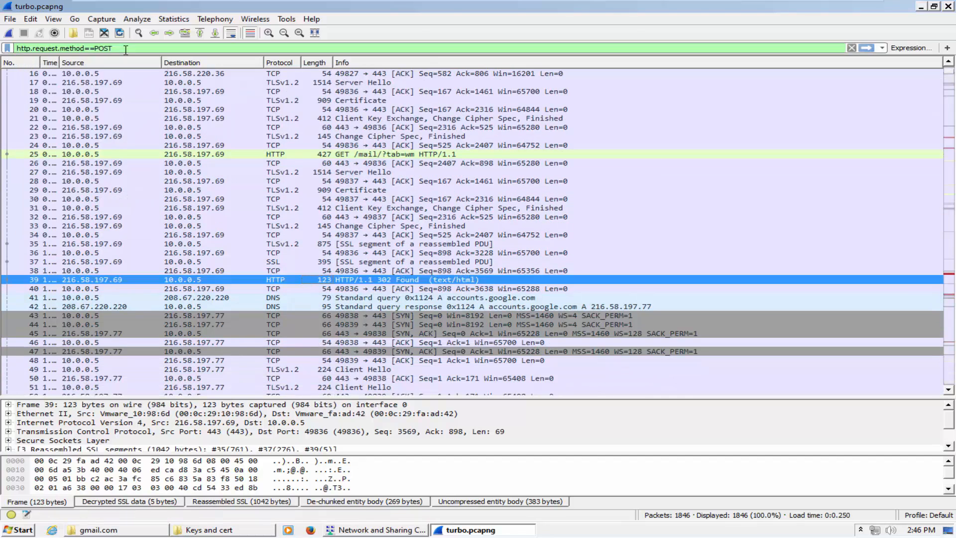
{"action": "left_click", "coordinate": [126, 48]}
{"action": "key", "text": "Return"}
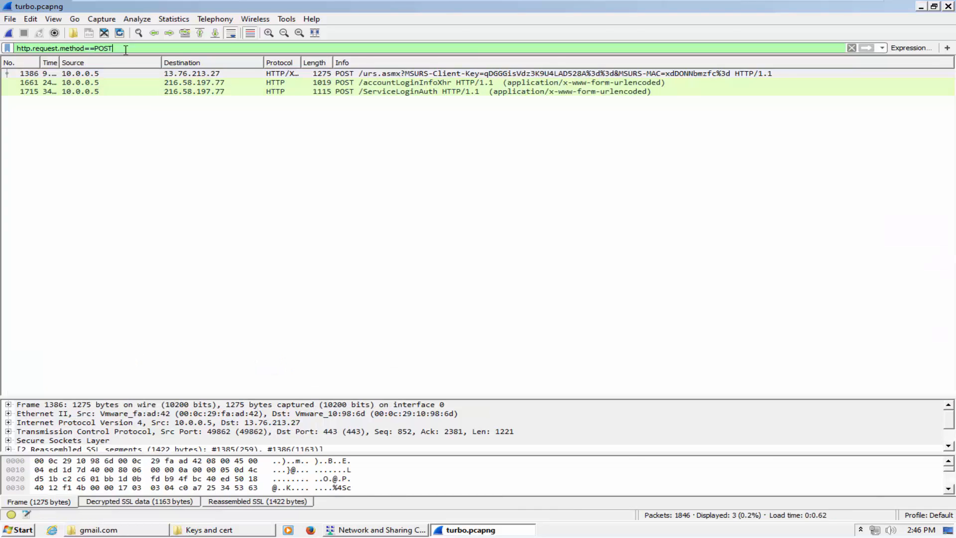
{"action": "left_click", "coordinate": [192, 93]}
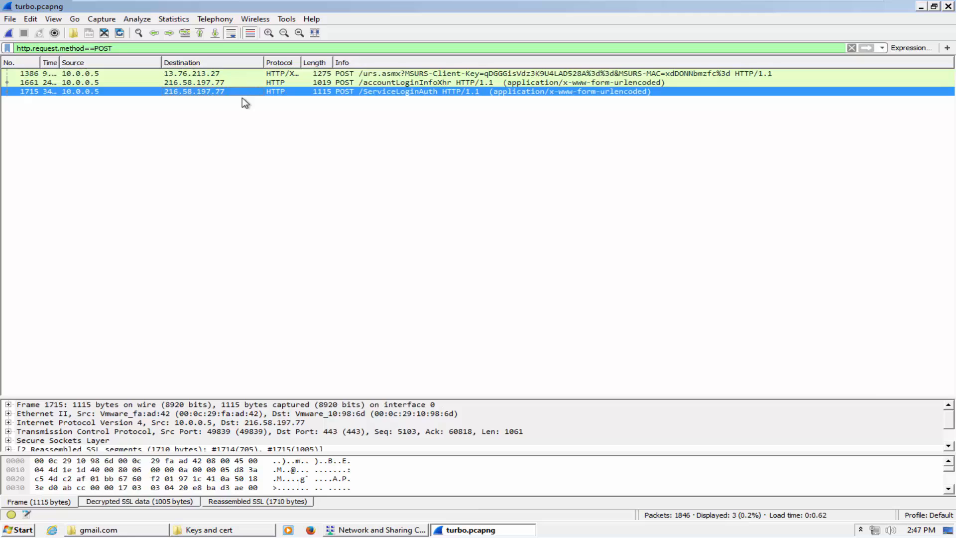
{"action": "double_click", "coordinate": [214, 93]}
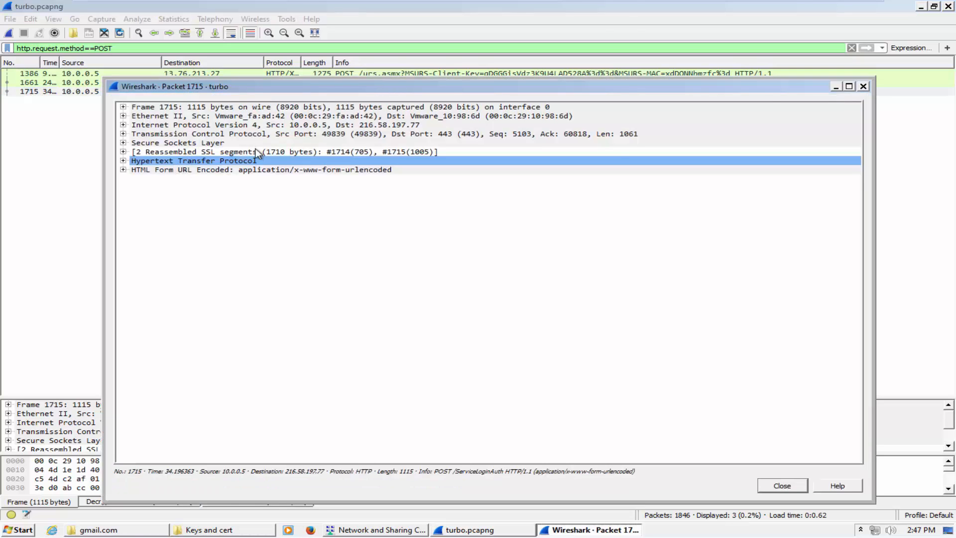
Expand packet 1715's Hypertext Transfer Protocol details and examine its Referer header
{"action": "left_click", "coordinate": [124, 161]}
{"action": "left_click", "coordinate": [222, 190]}
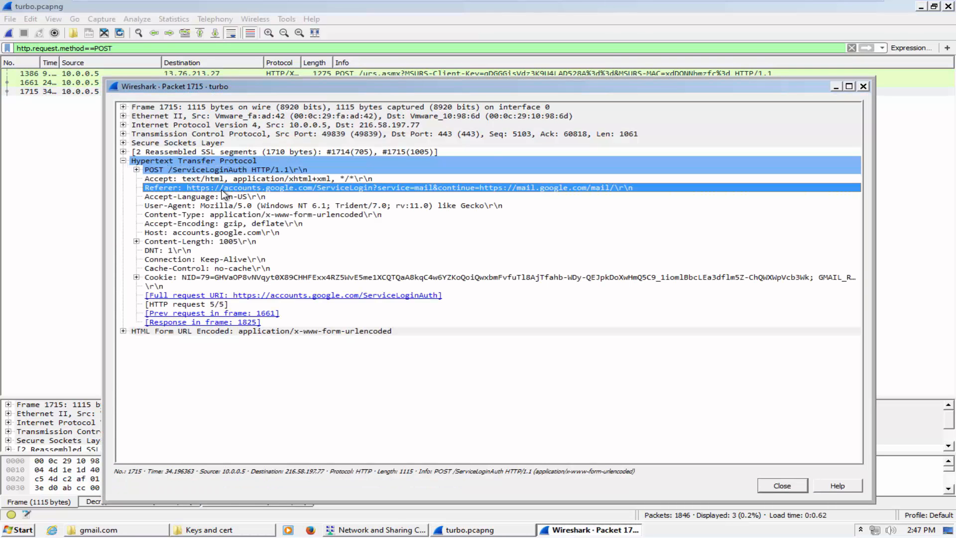